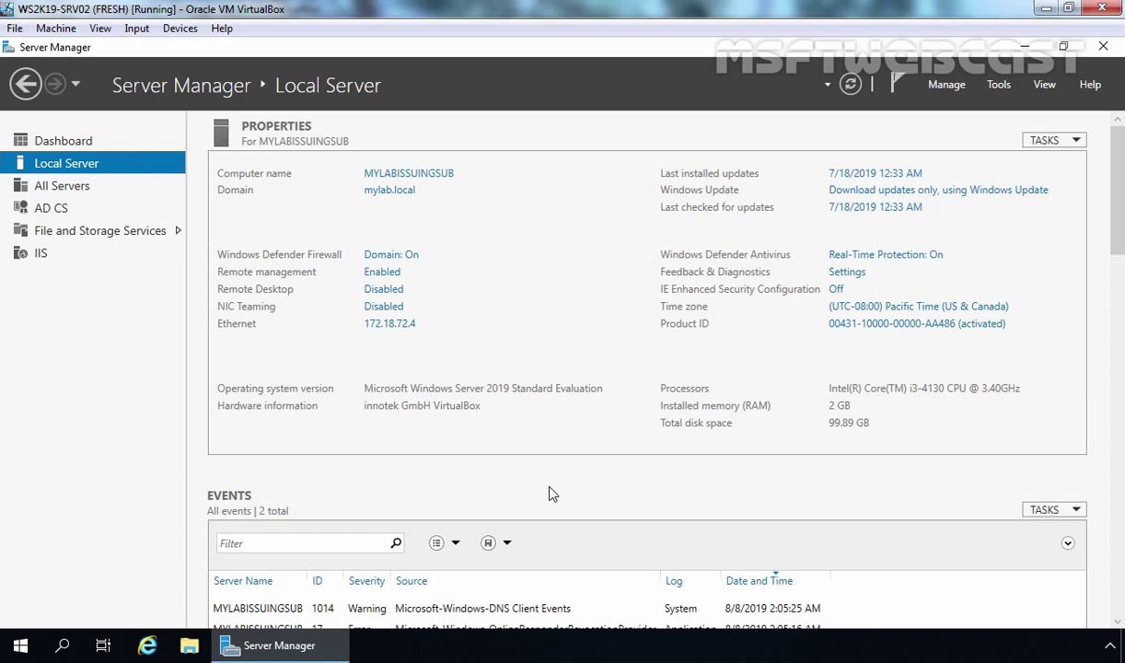
# Open the Certification Authority console and open the management console for the issuing CA's certificate templates.
pyautogui.click(995, 87)
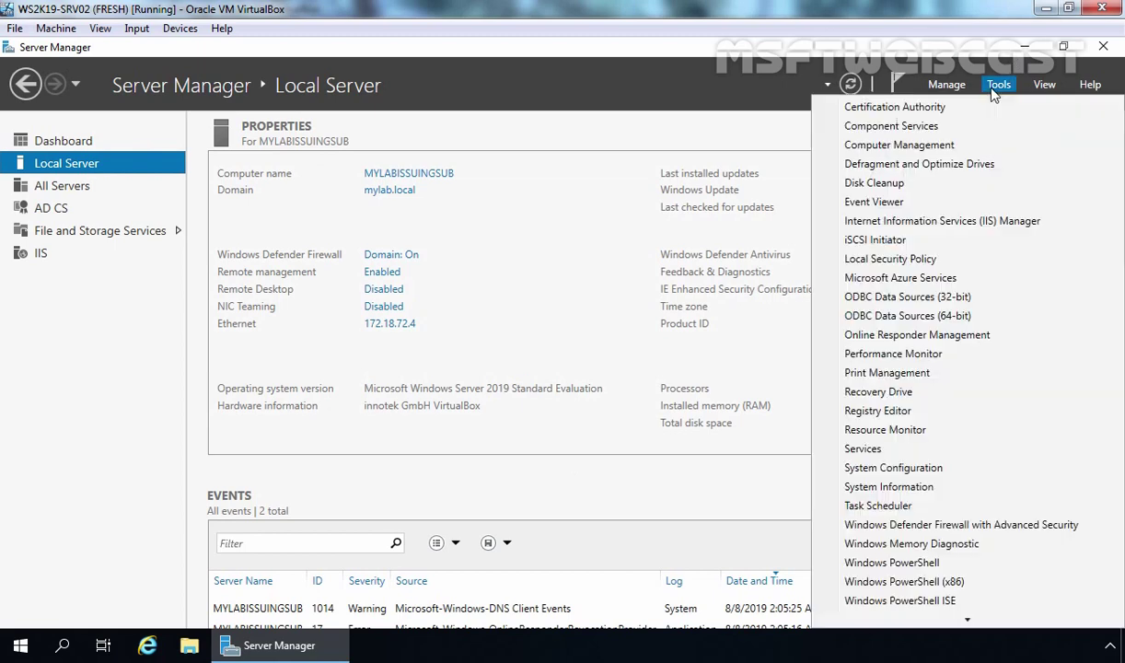
pyautogui.click(930, 109)
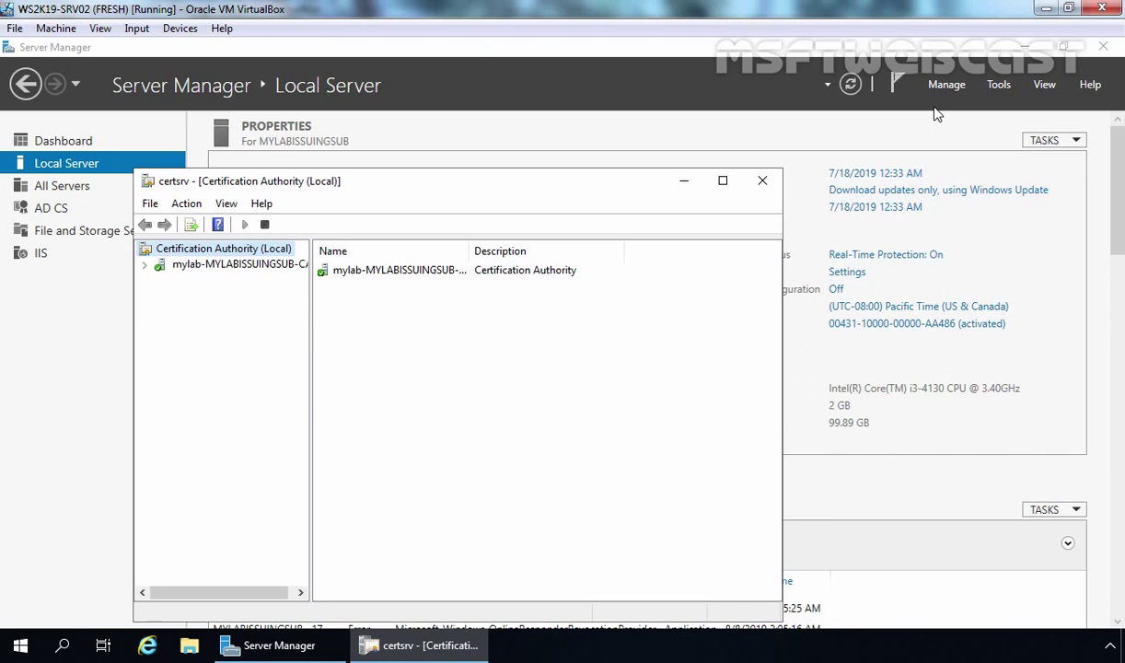
pyautogui.click(722, 181)
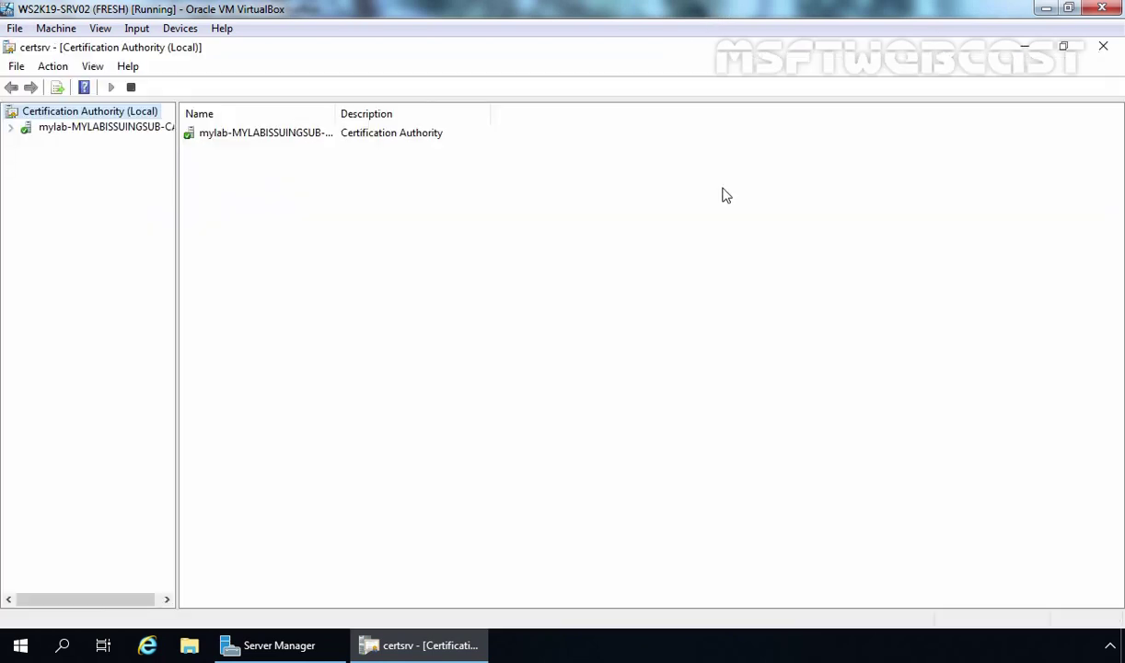
pyautogui.doubleClick(78, 129)
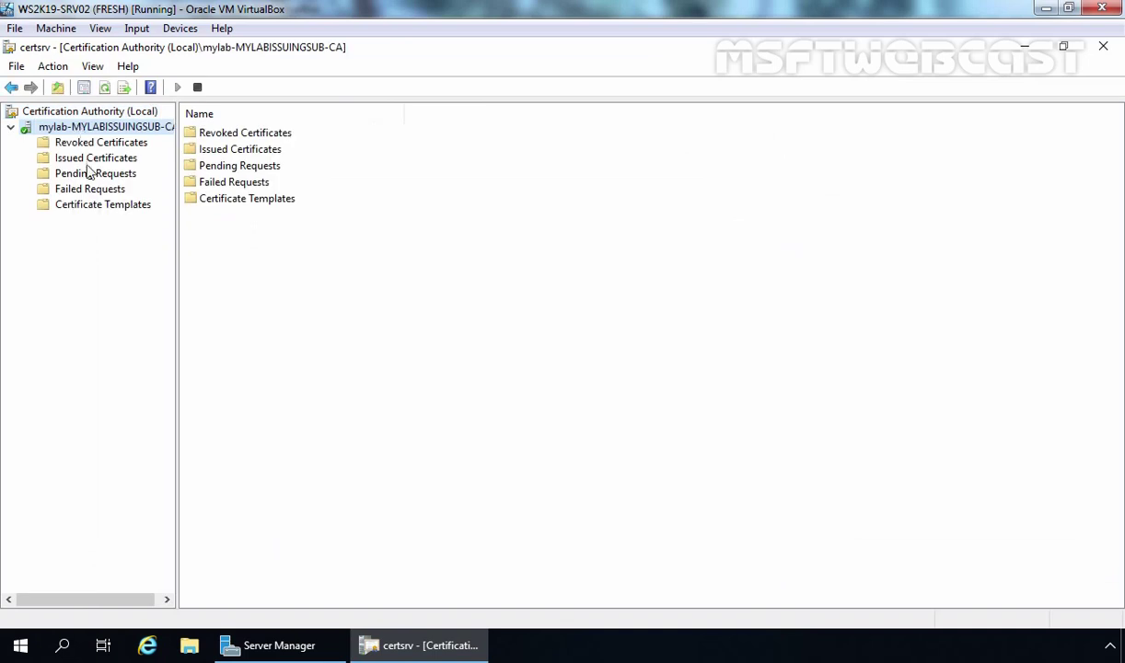
pyautogui.click(91, 211)
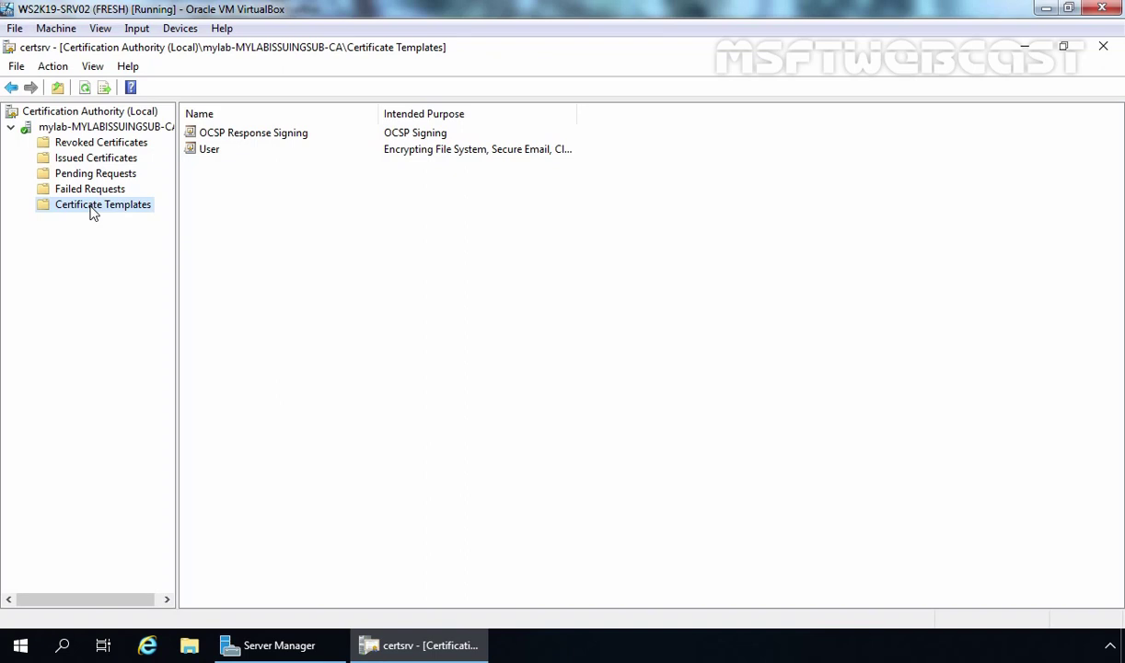
pyautogui.rightClick(91, 211)
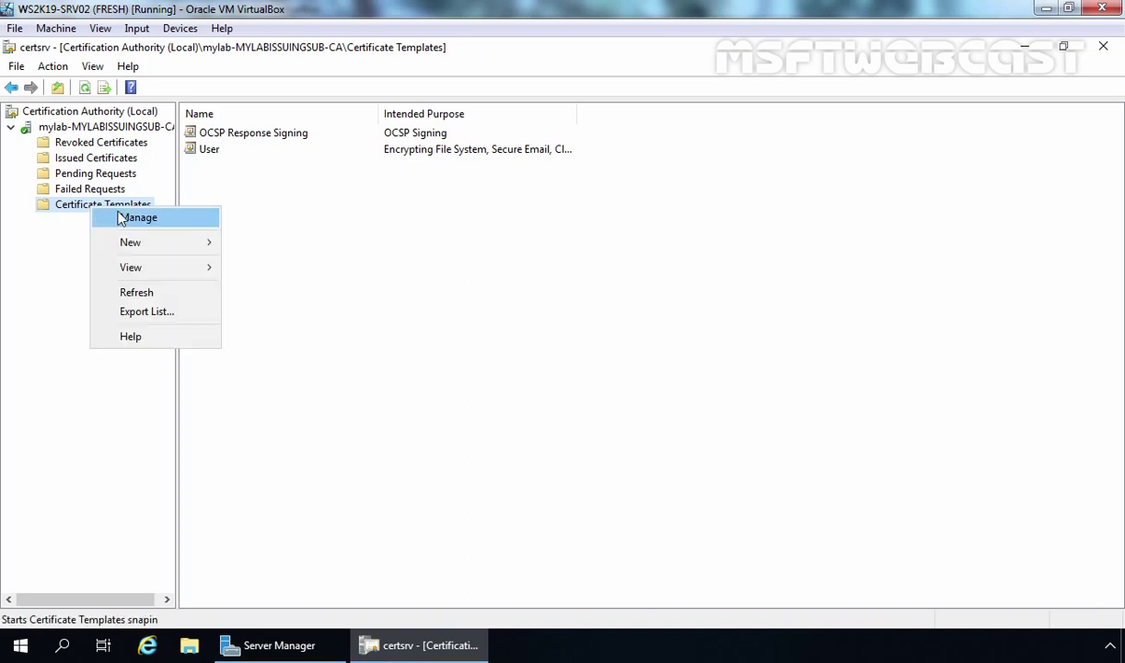
pyautogui.click(120, 216)
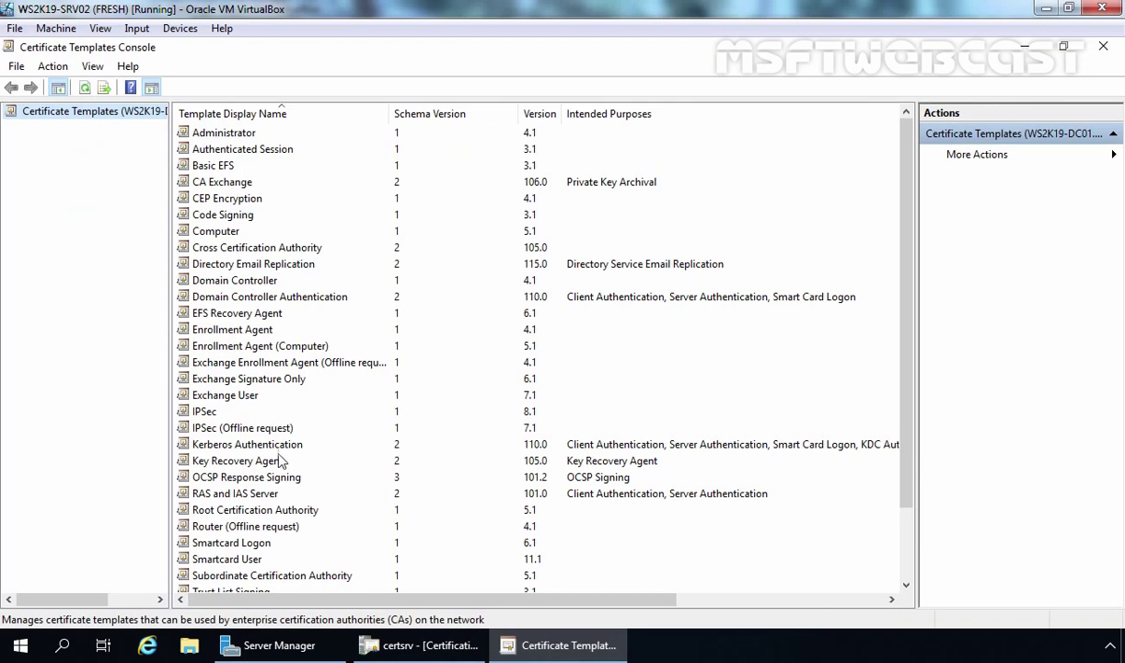
# Set the minimum key size of the Key Recovery Agent template to 4096 in its cryptography properties.
pyautogui.click(226, 463)
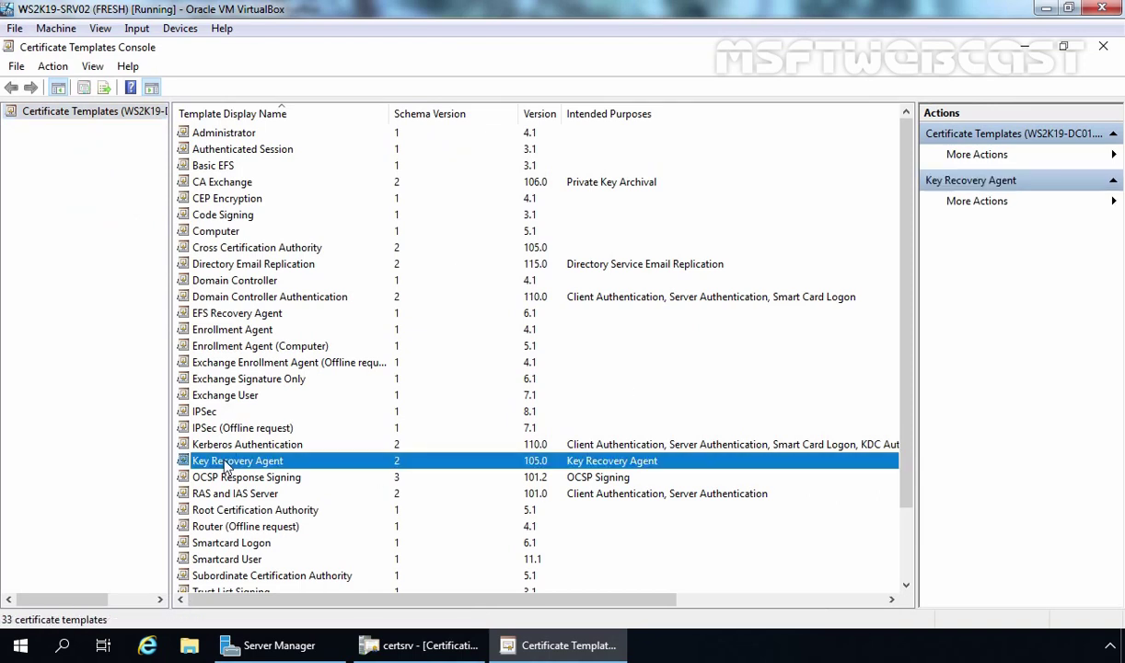
pyautogui.rightClick(300, 470)
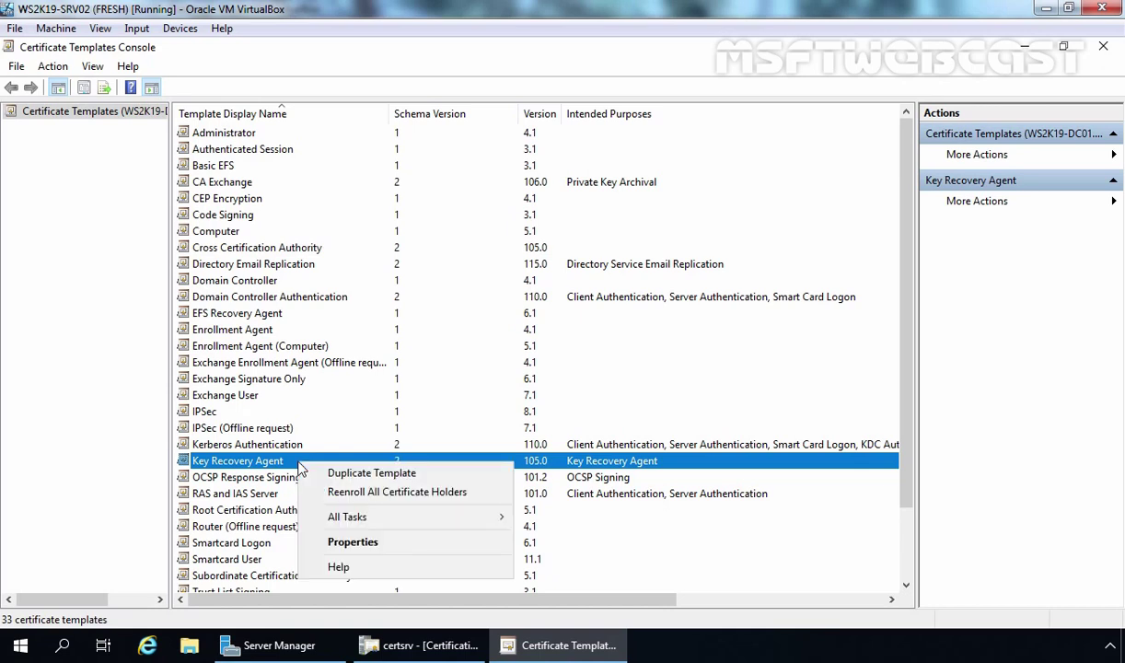
pyautogui.click(363, 548)
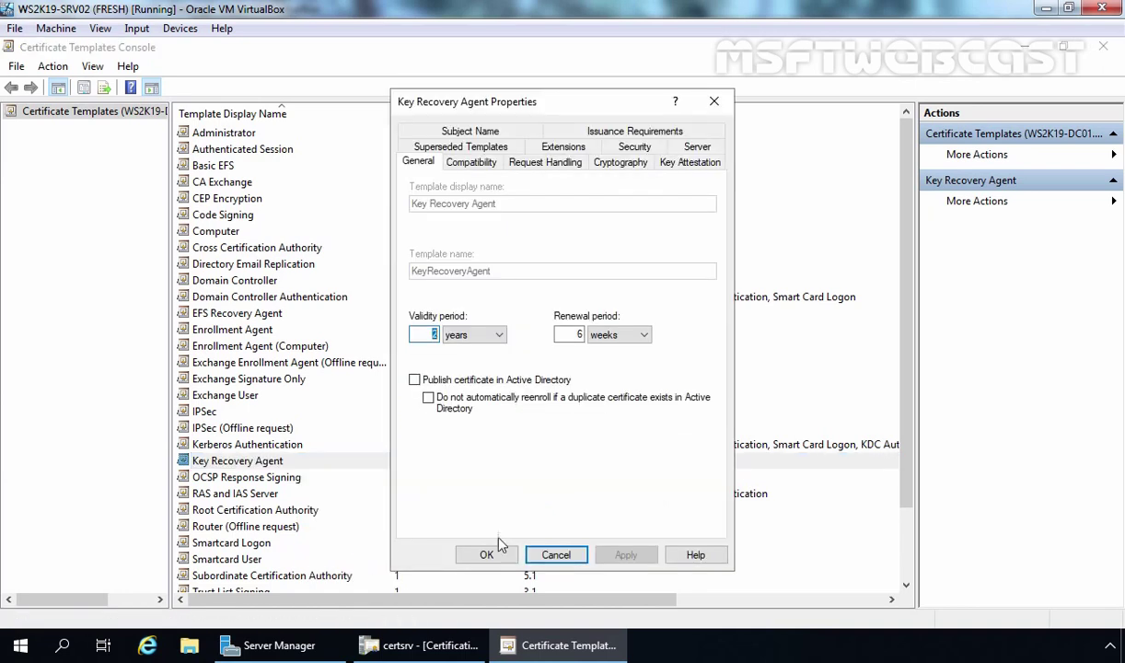
pyautogui.click(620, 163)
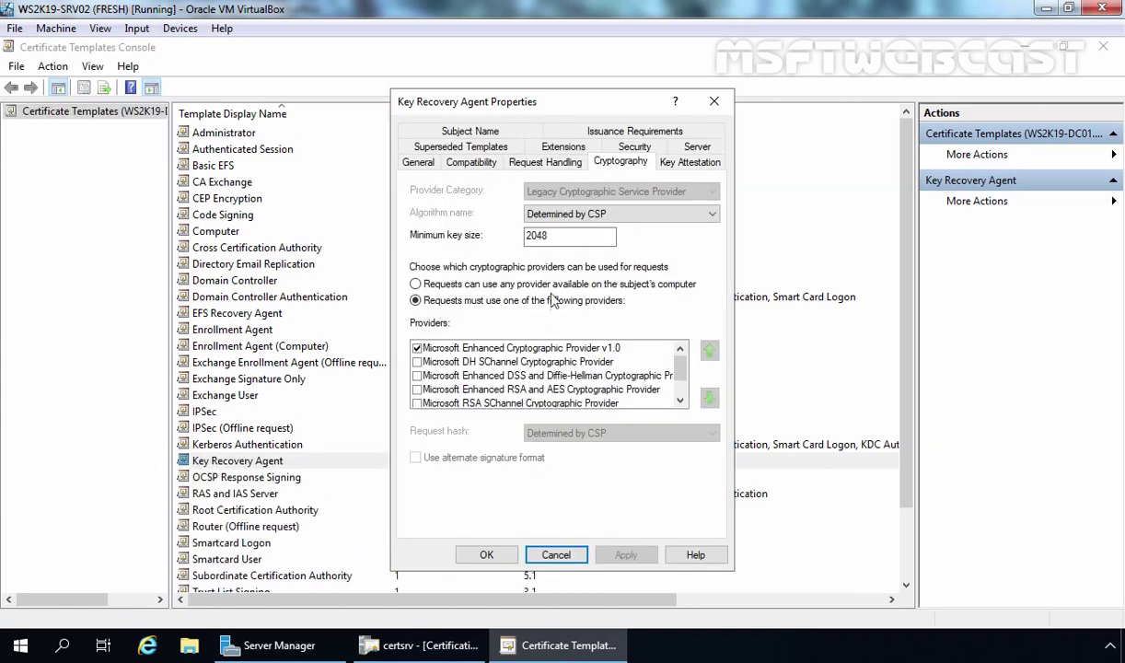
pyautogui.click(541, 238)
pyautogui.moveTo(541, 237); pyautogui.dragTo(441, 232)
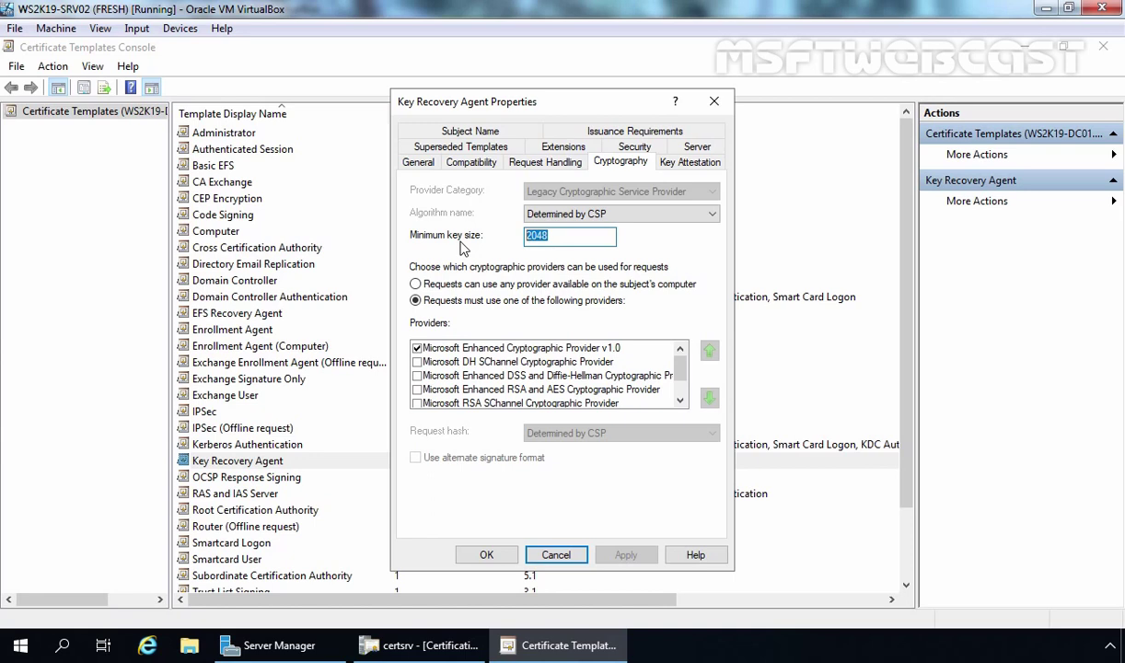
pyautogui.write('4096')
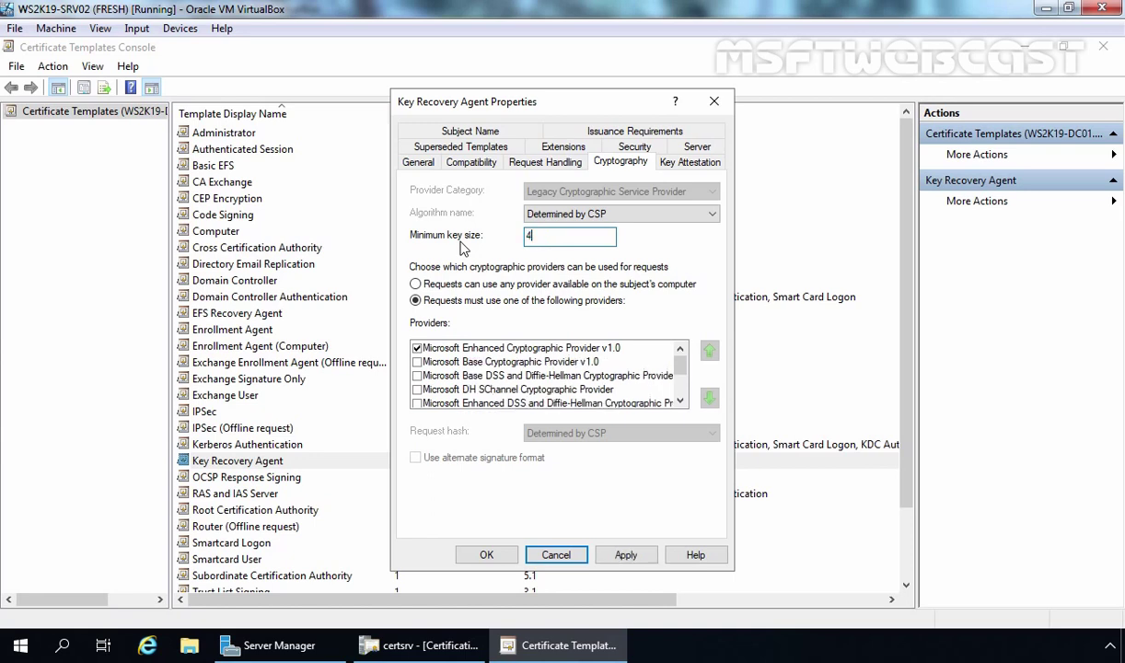
# Review the template's security permissions for Domain Admins and Enterprise Admins, save the template changes and close the templates console.
pyautogui.click(614, 147)
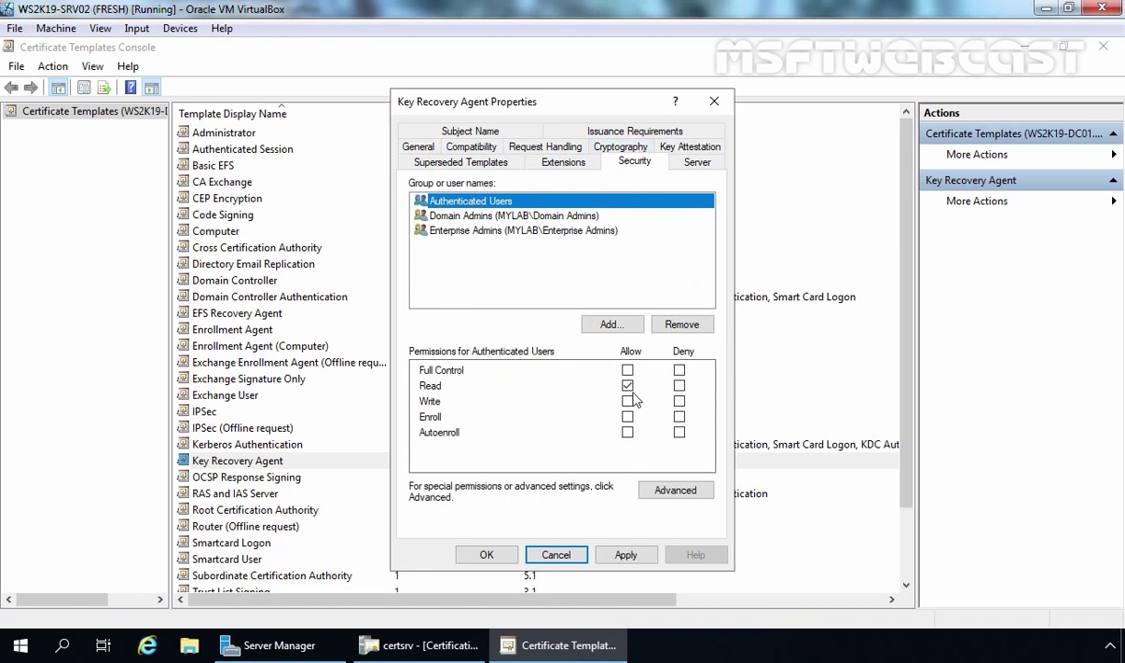
pyautogui.click(446, 218)
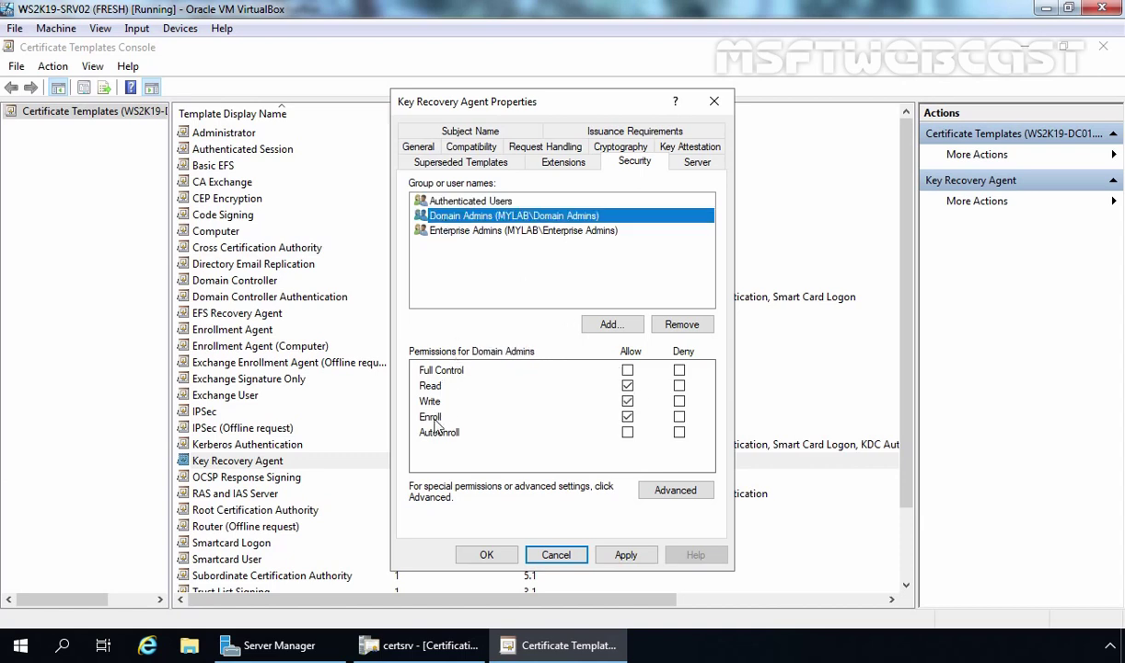
pyautogui.click(451, 234)
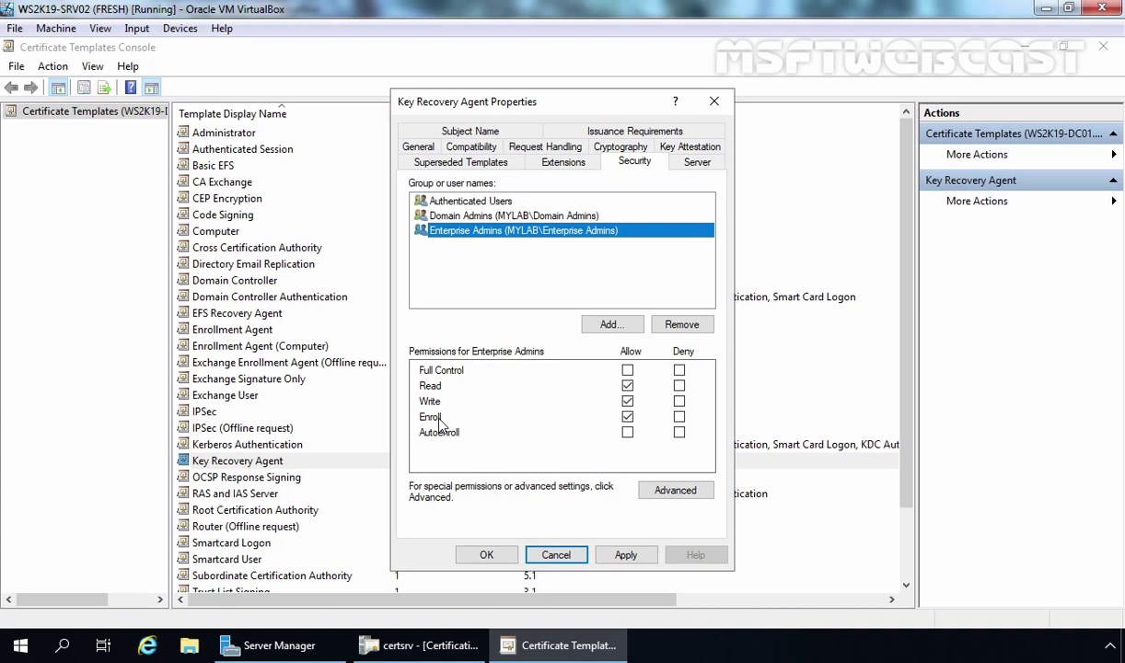
pyautogui.click(623, 556)
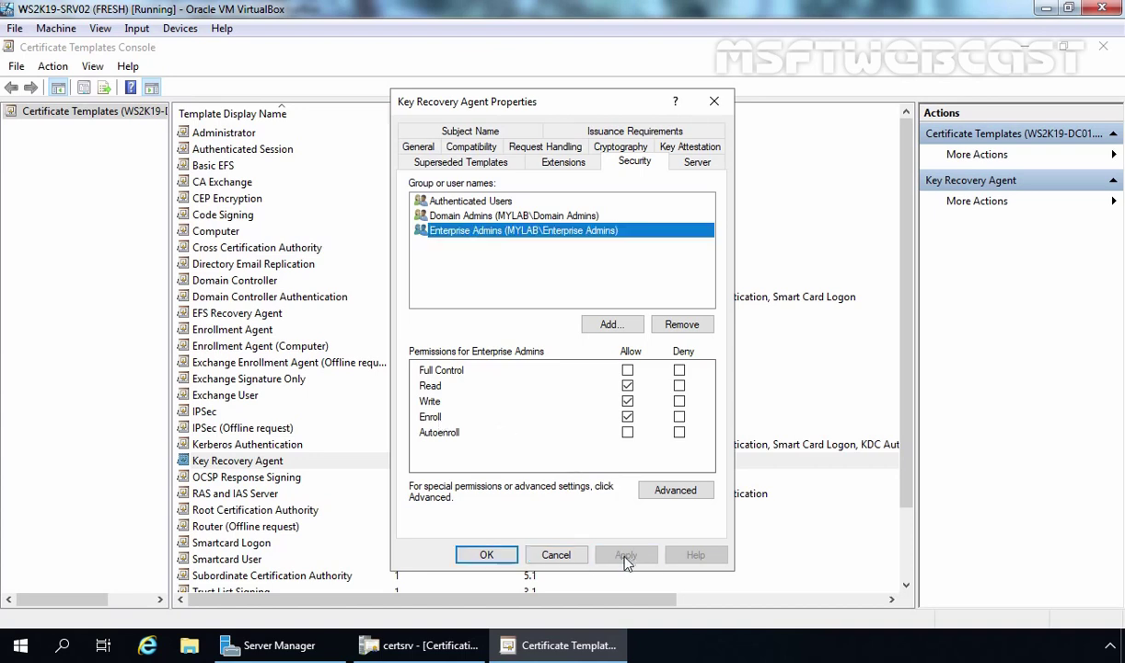
pyautogui.click(485, 557)
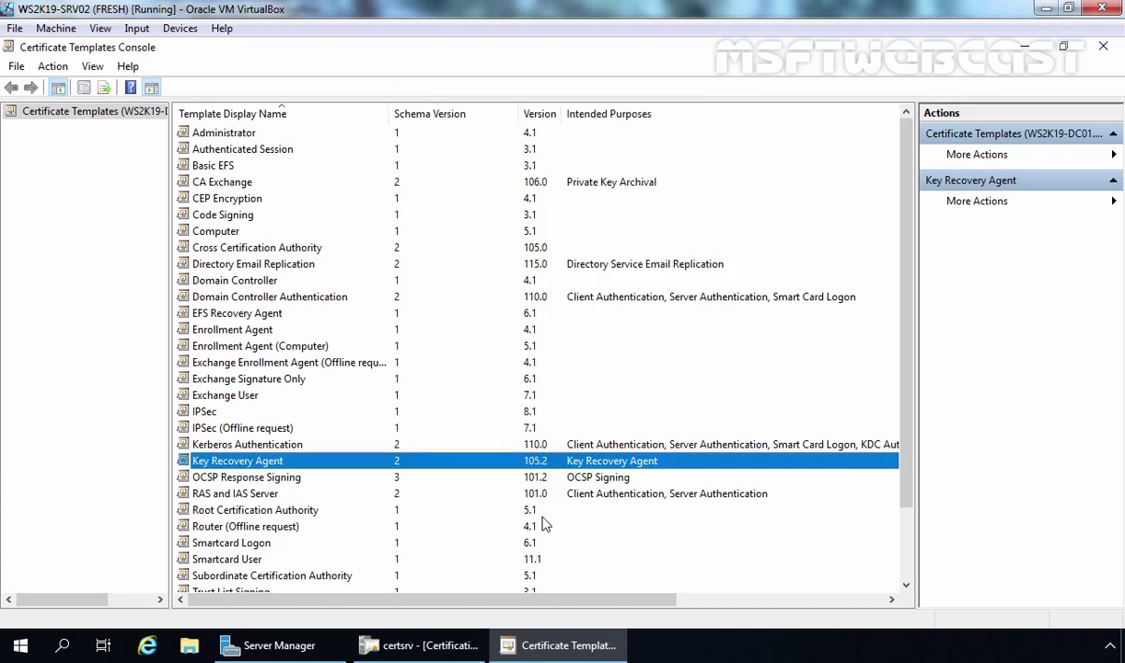
pyautogui.click(1104, 48)
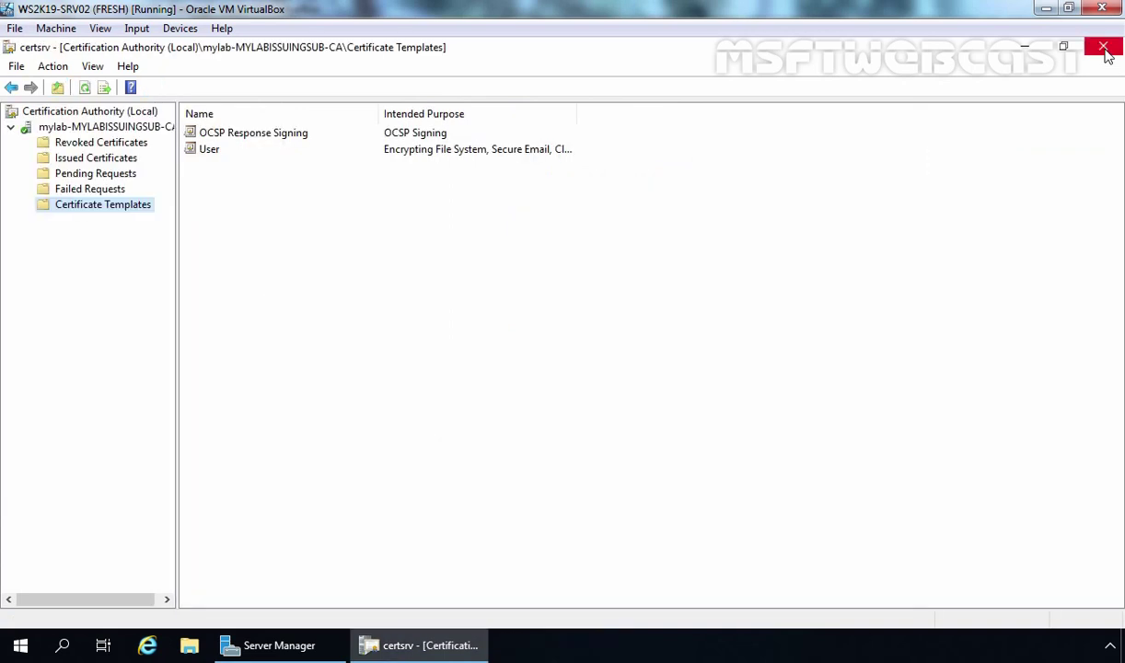
# Enable the Key Recovery Agent template for issuing on the certification authority.
pyautogui.rightClick(96, 211)
pyautogui.moveTo(136, 241)
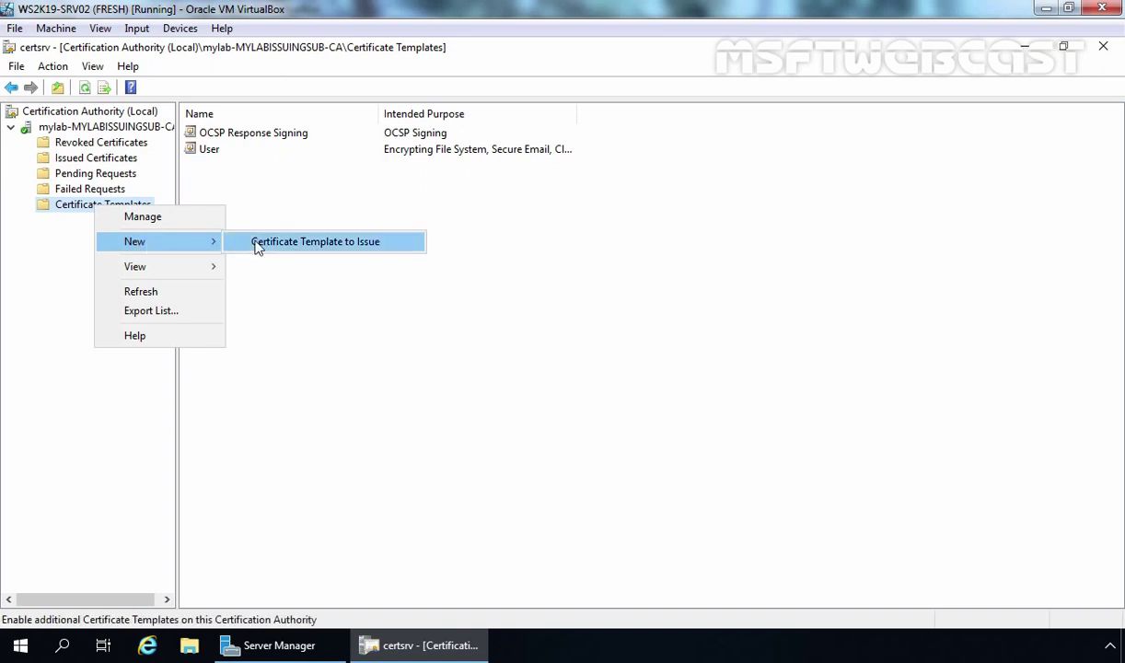
pyautogui.click(361, 247)
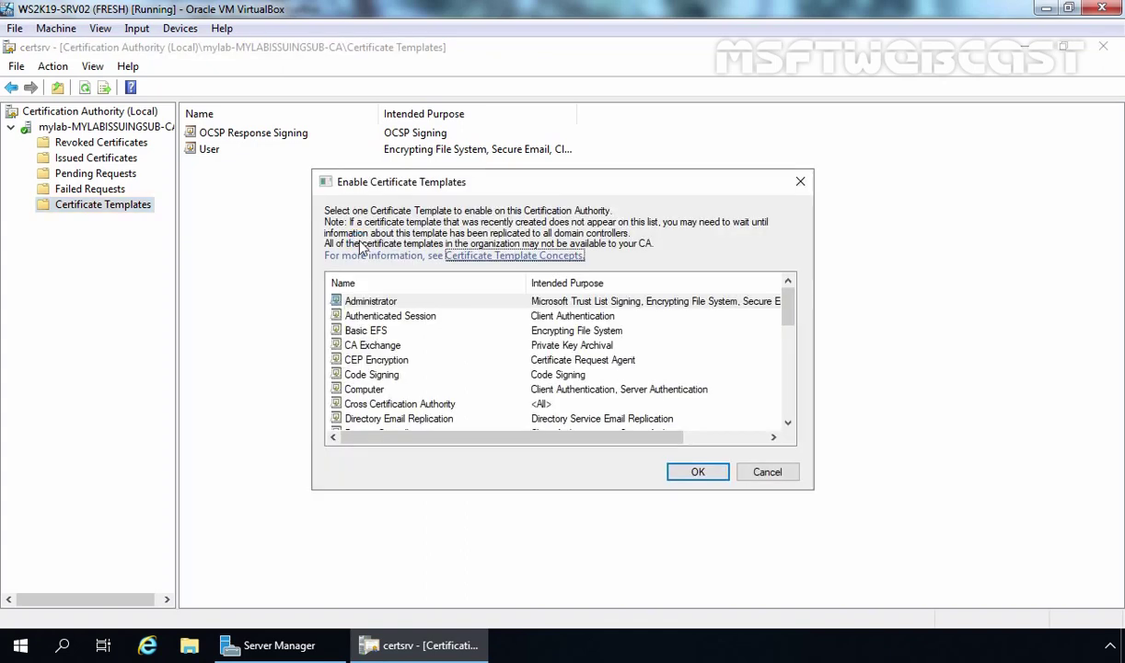
pyautogui.moveTo(788, 302); pyautogui.dragTo(763, 349)
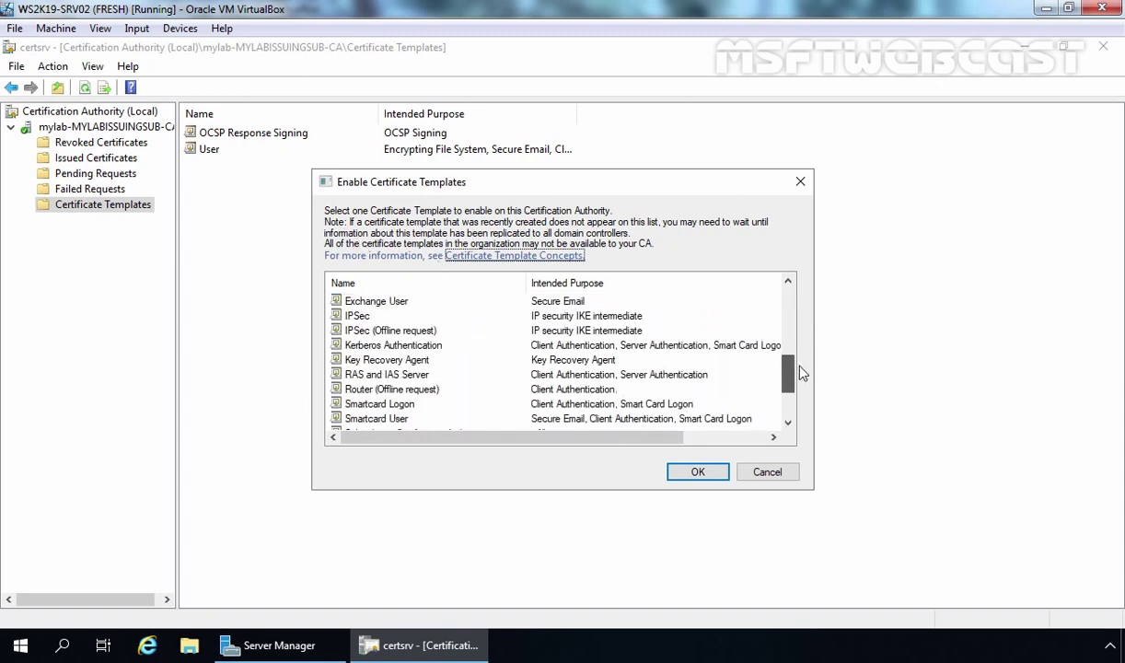
pyautogui.click(373, 359)
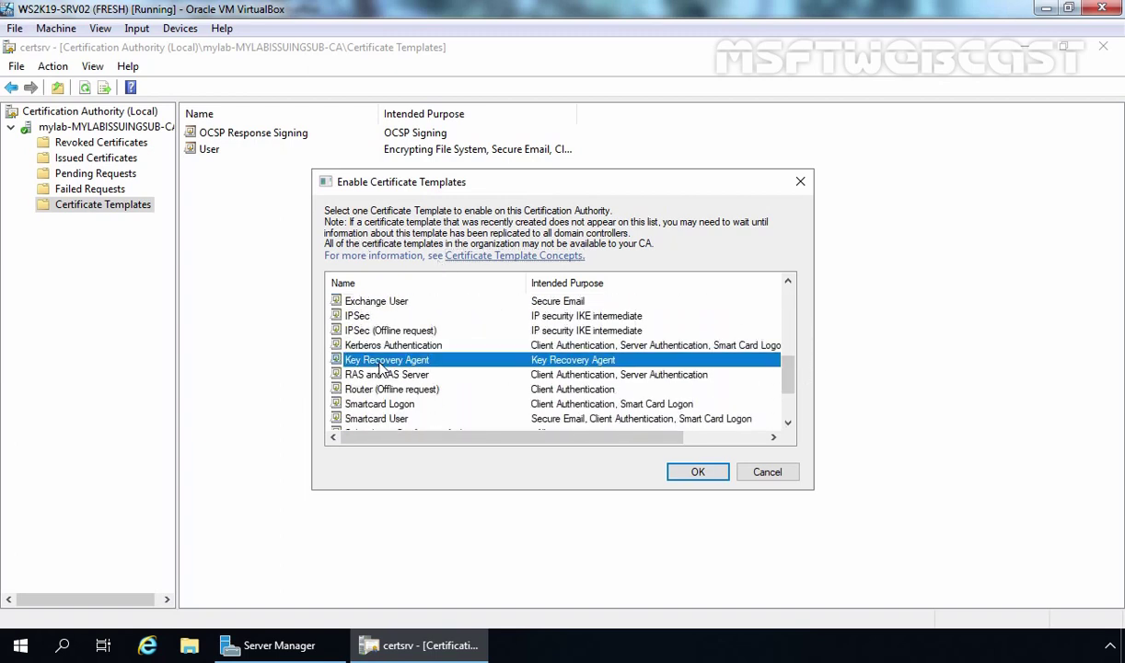
pyautogui.click(697, 473)
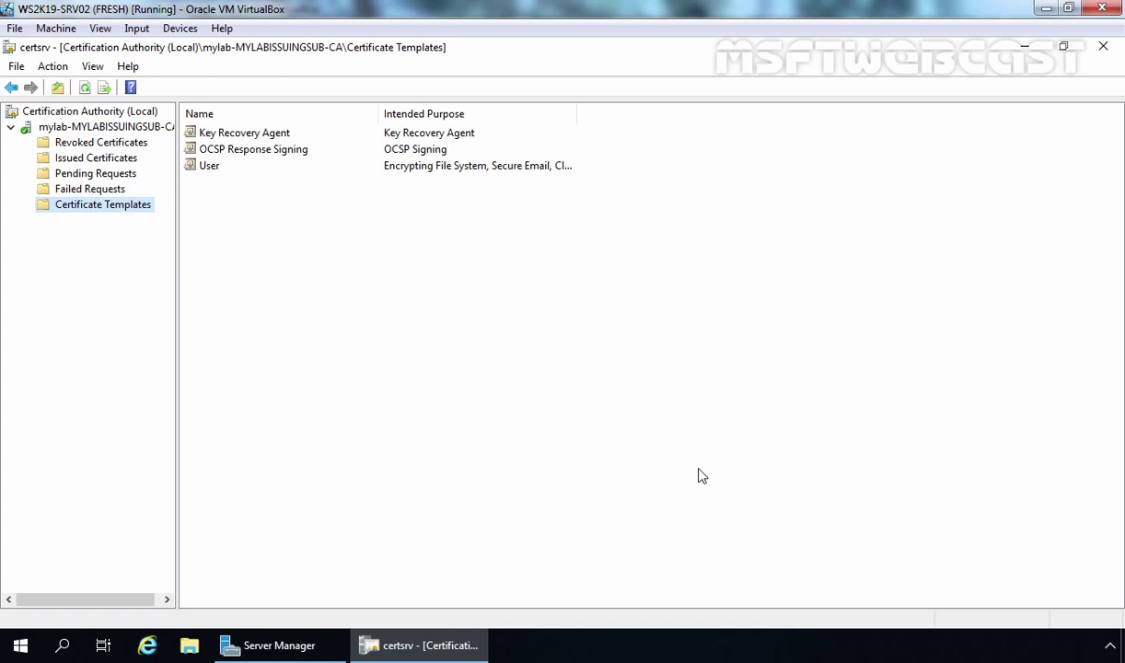
# Open a new mmc console and add the Certificates snap-in for My user account.
pyautogui.press('super+r')
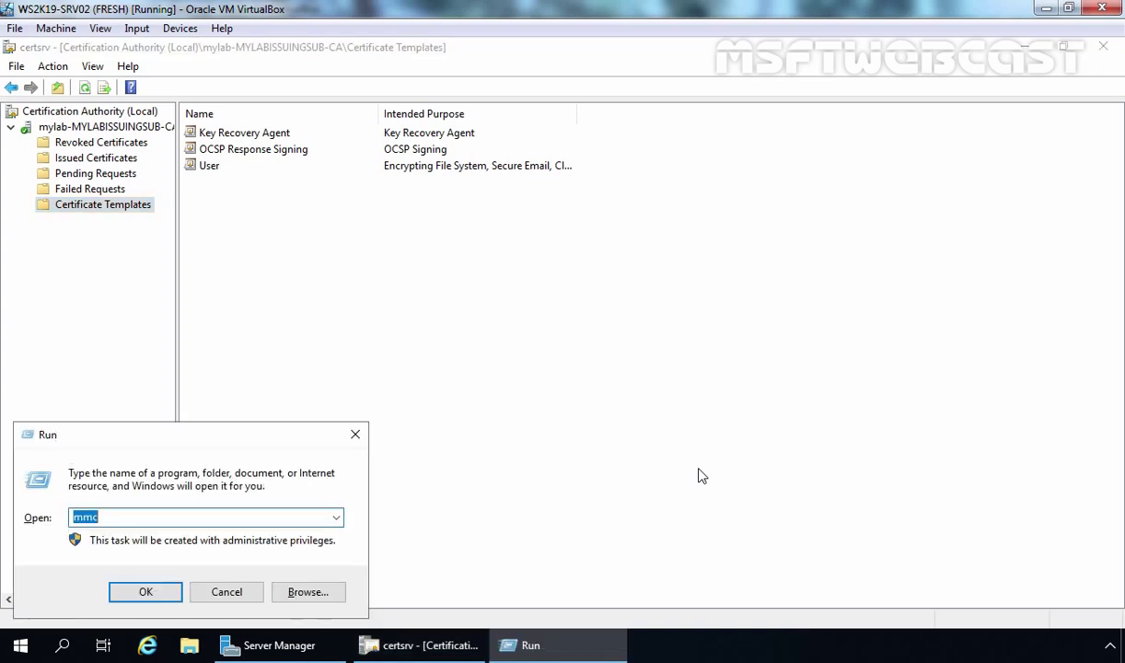
pyautogui.press('Return')
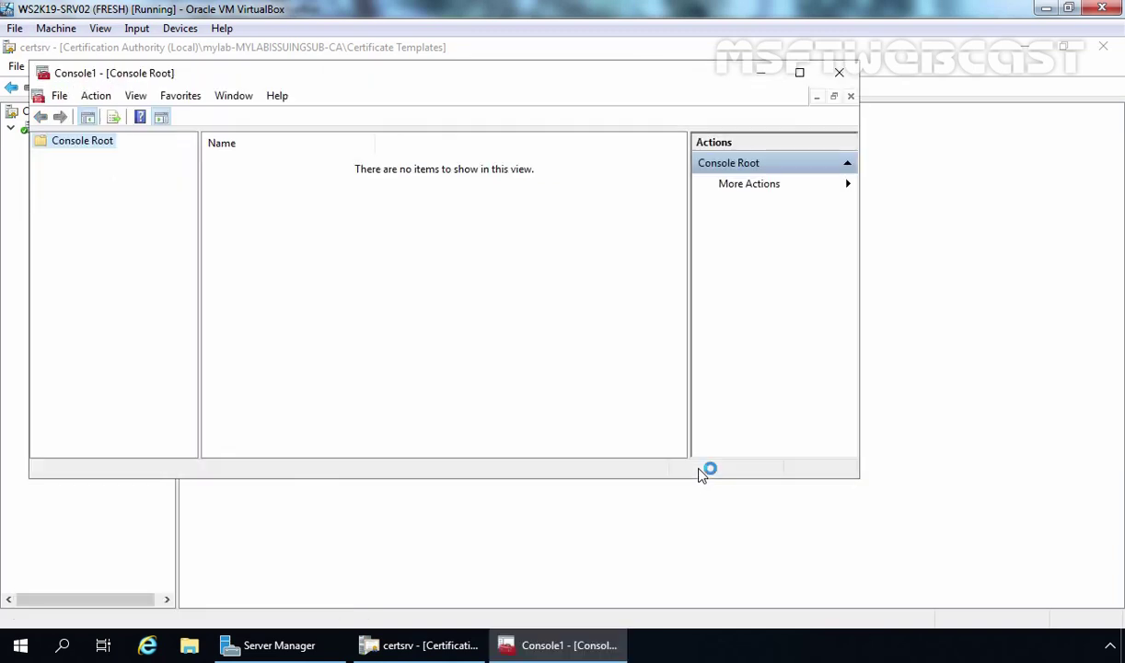
pyautogui.click(800, 72)
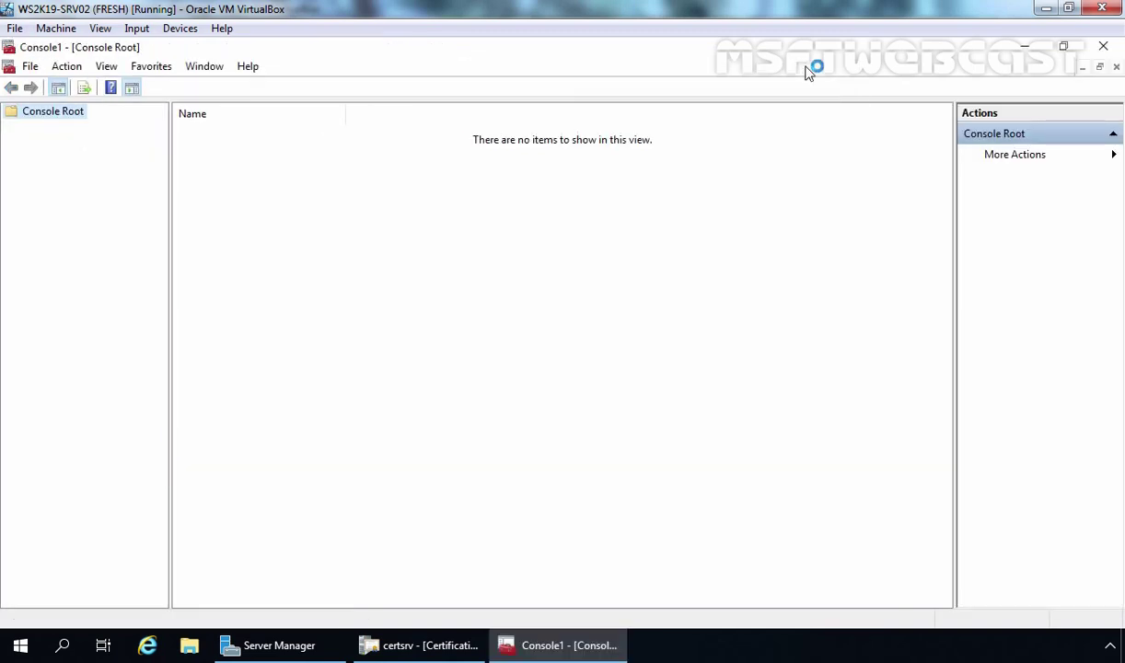
pyautogui.click(30, 71)
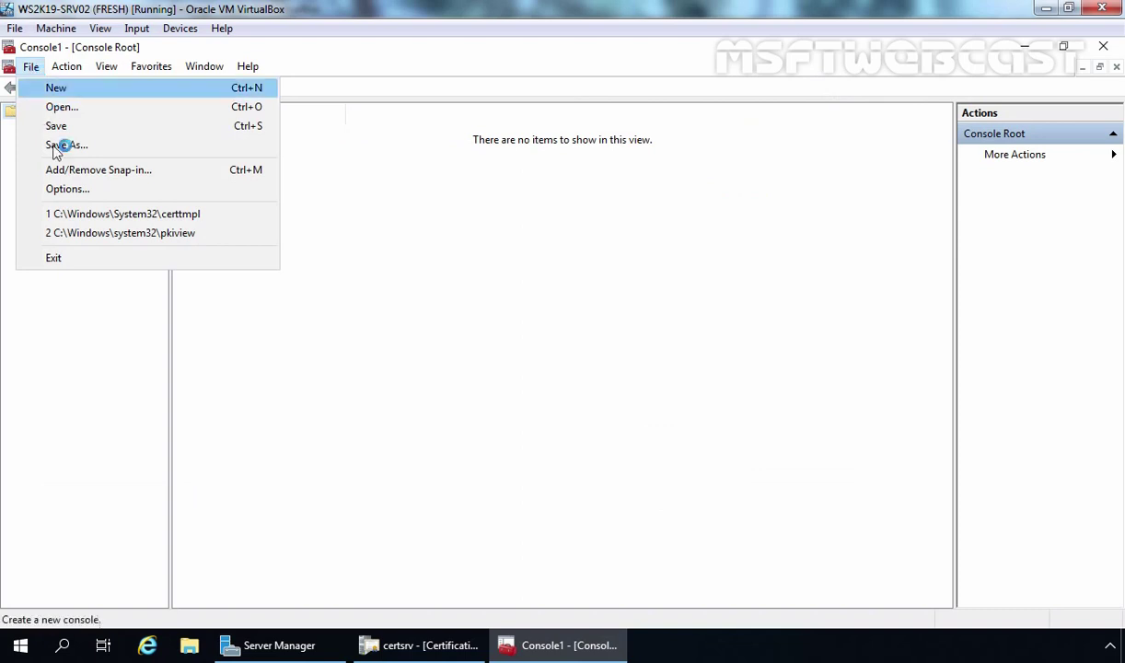
pyautogui.click(184, 169)
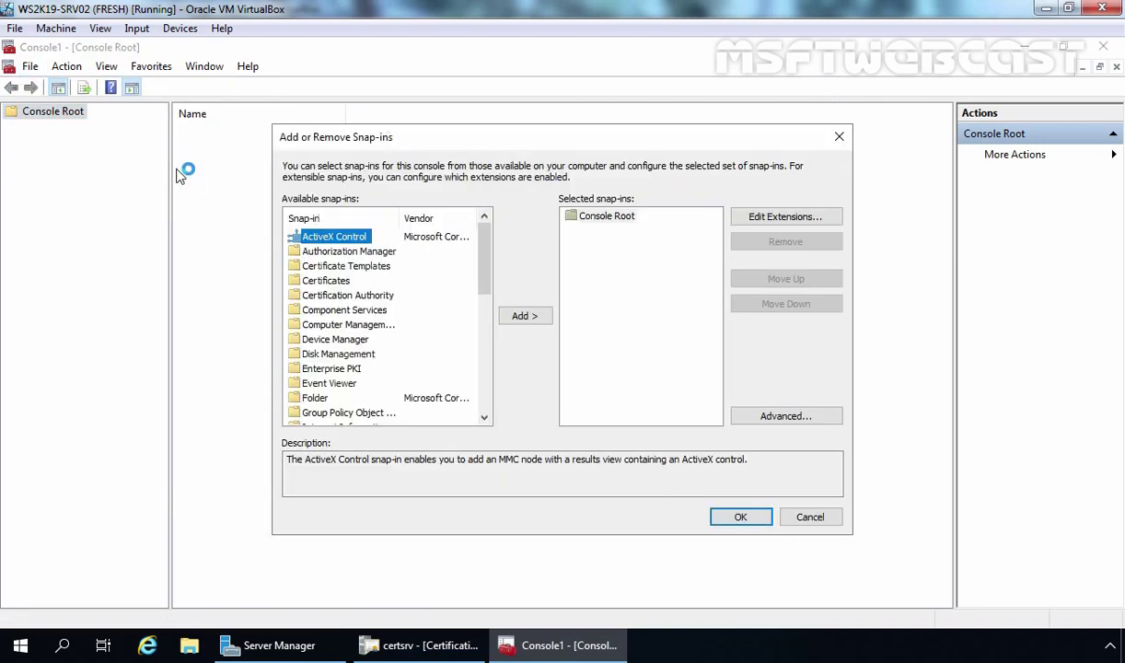
pyautogui.click(313, 282)
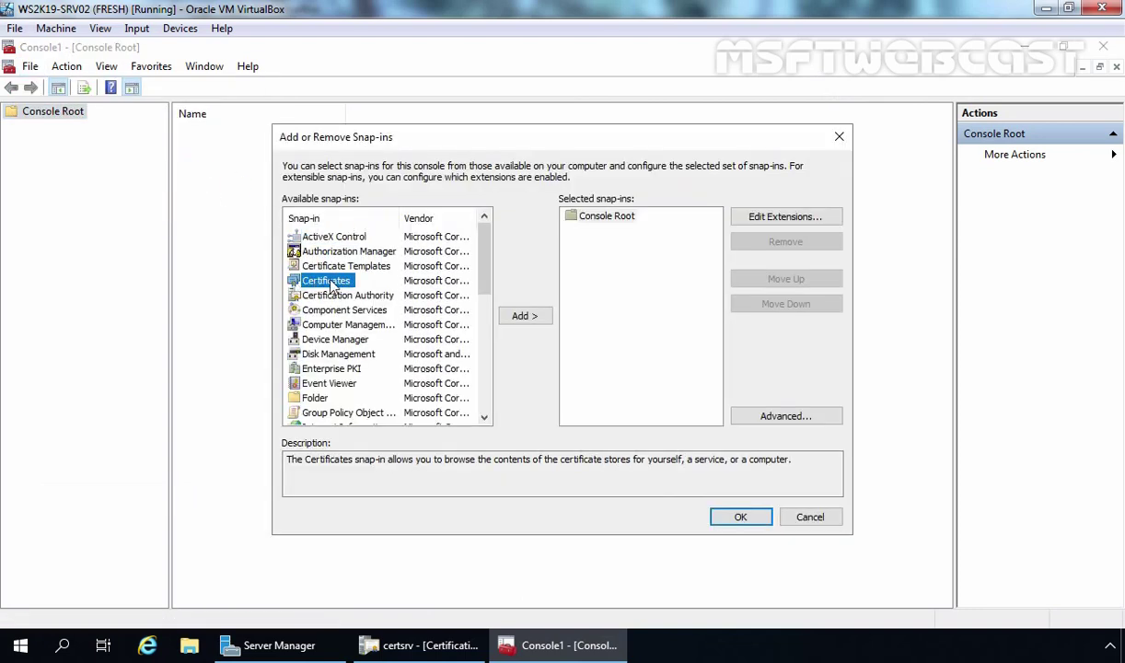
pyautogui.click(522, 318)
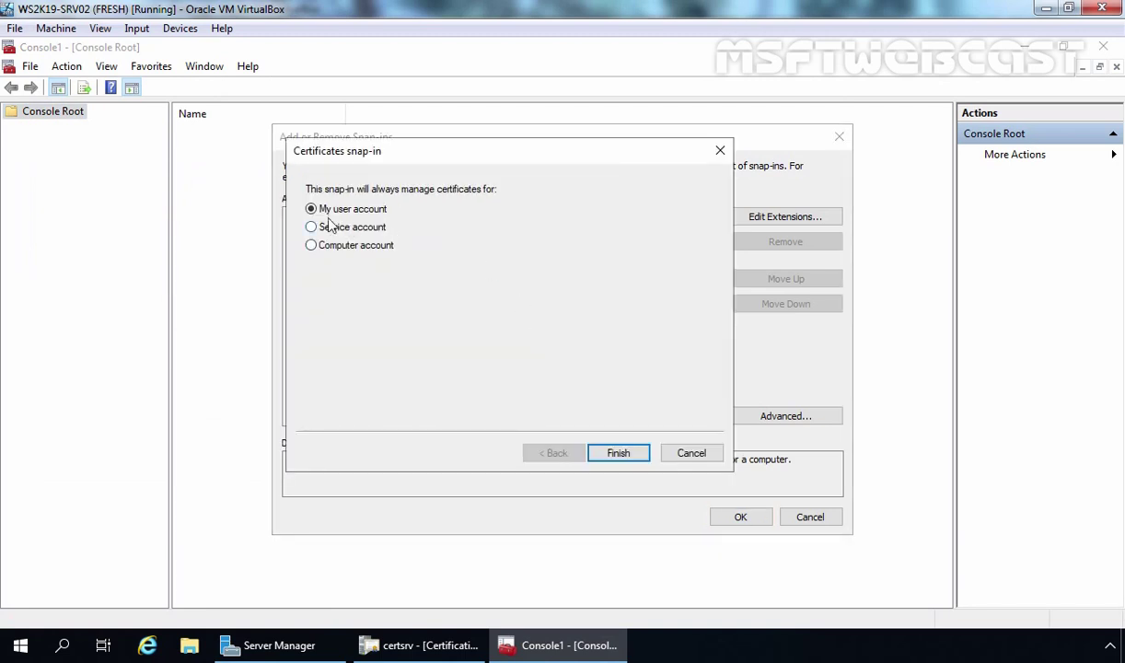
pyautogui.click(615, 451)
pyautogui.click(741, 518)
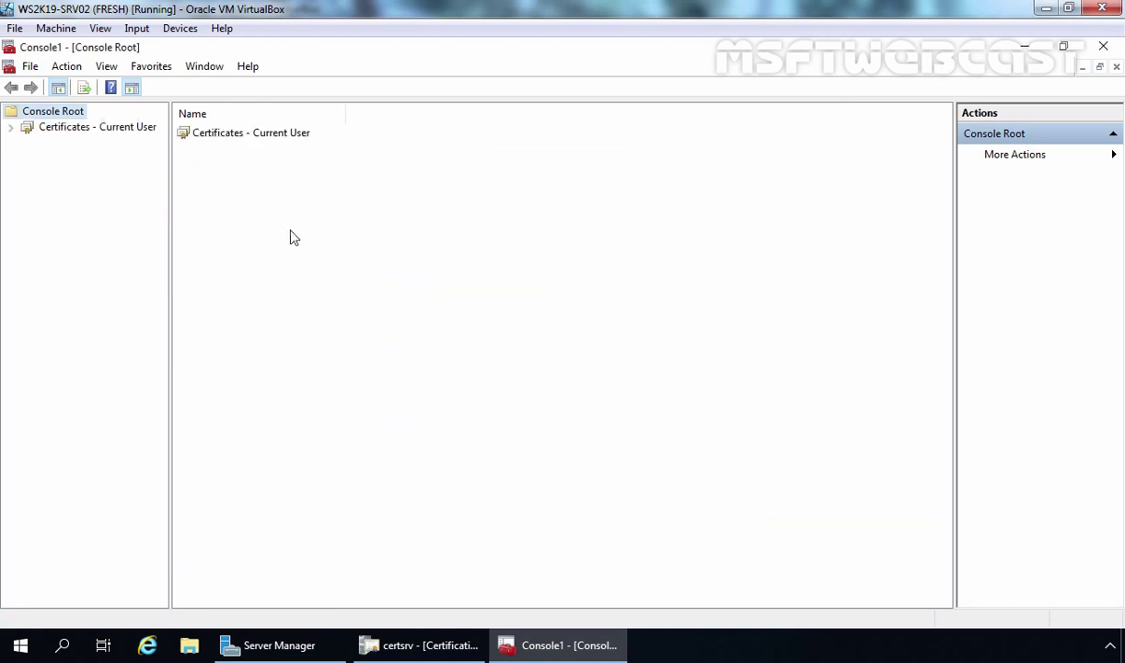
# Request a Key Recovery Agent certificate for the current user's Personal store through the Active Directory Enrollment Policy and finish the enrollment.
pyautogui.doubleClick(92, 129)
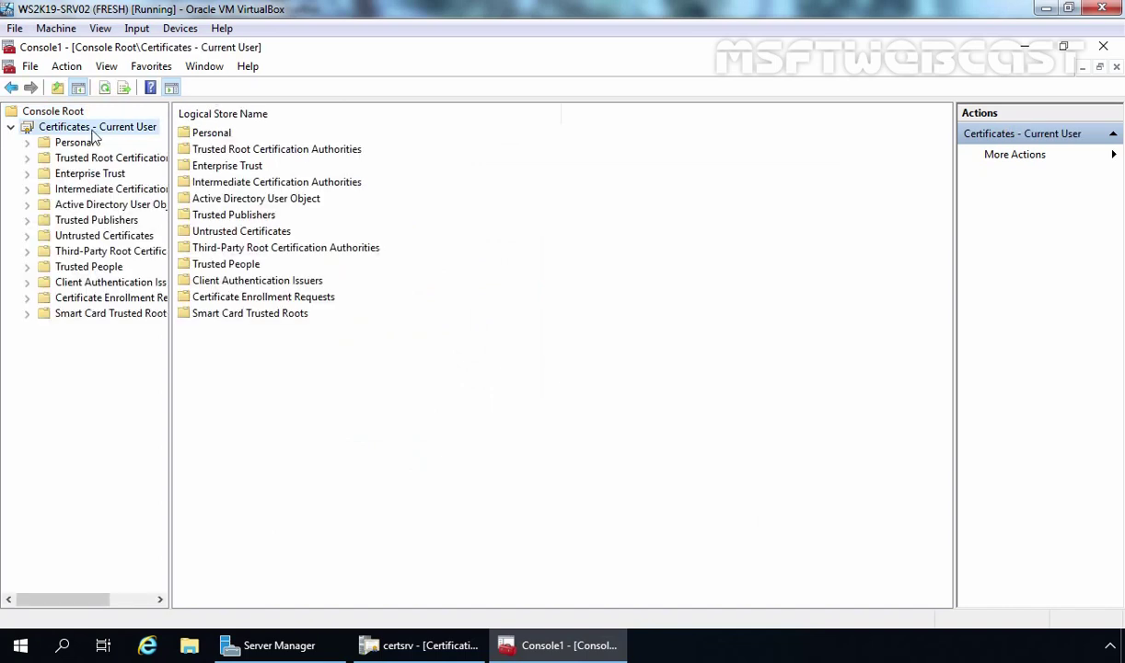
pyautogui.click(78, 145)
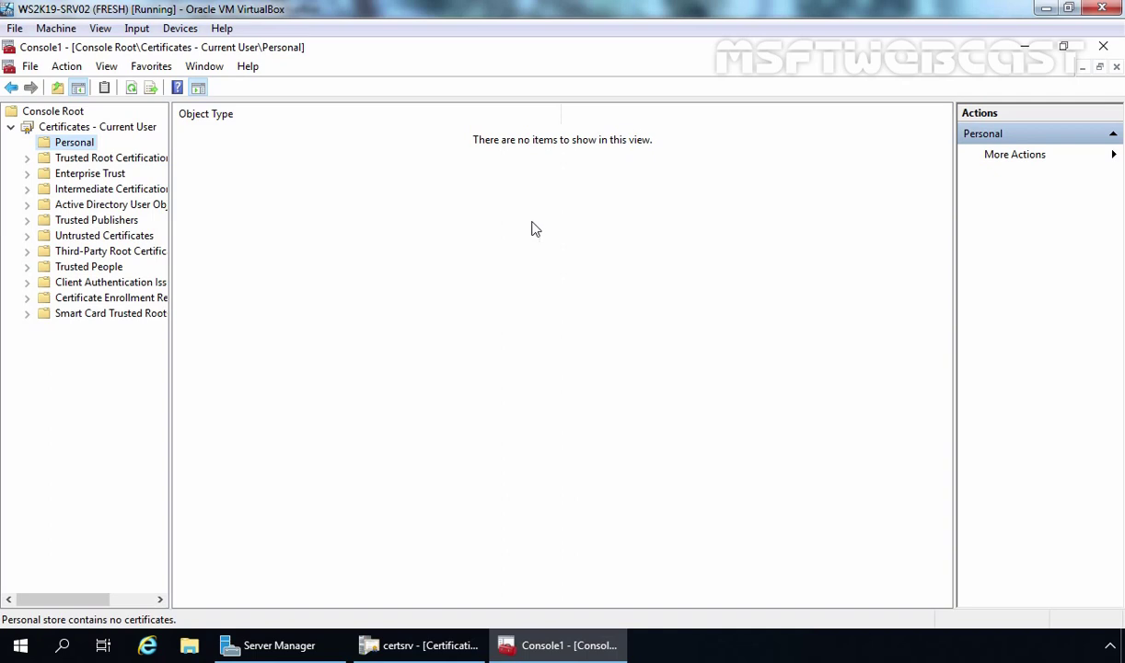
pyautogui.rightClick(316, 191)
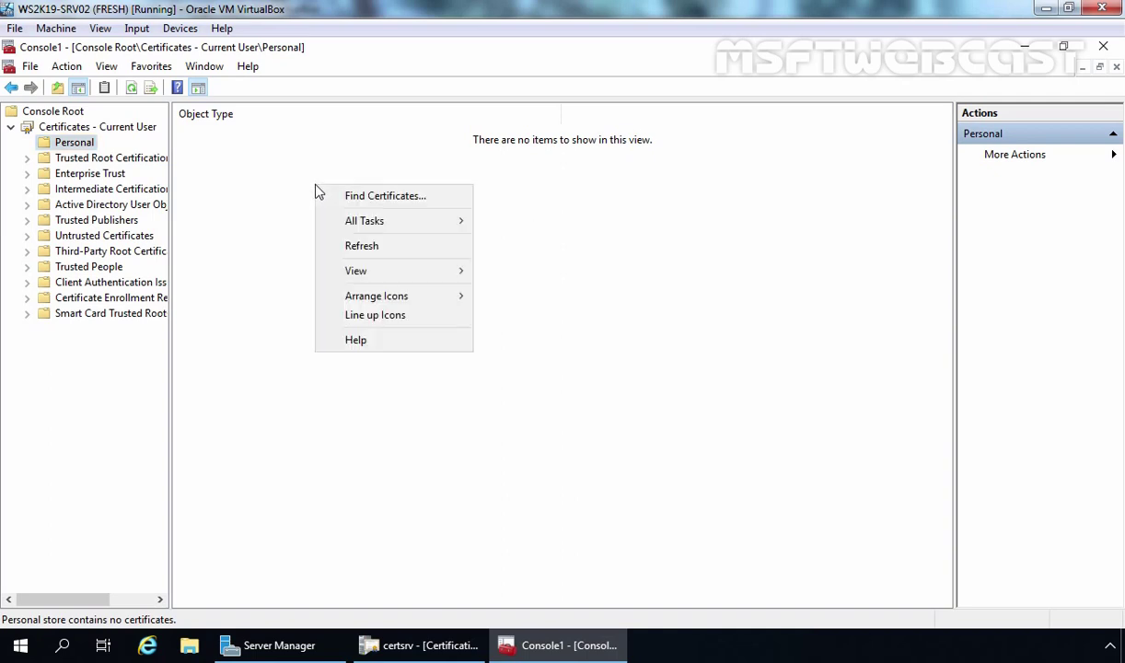
pyautogui.moveTo(341, 220)
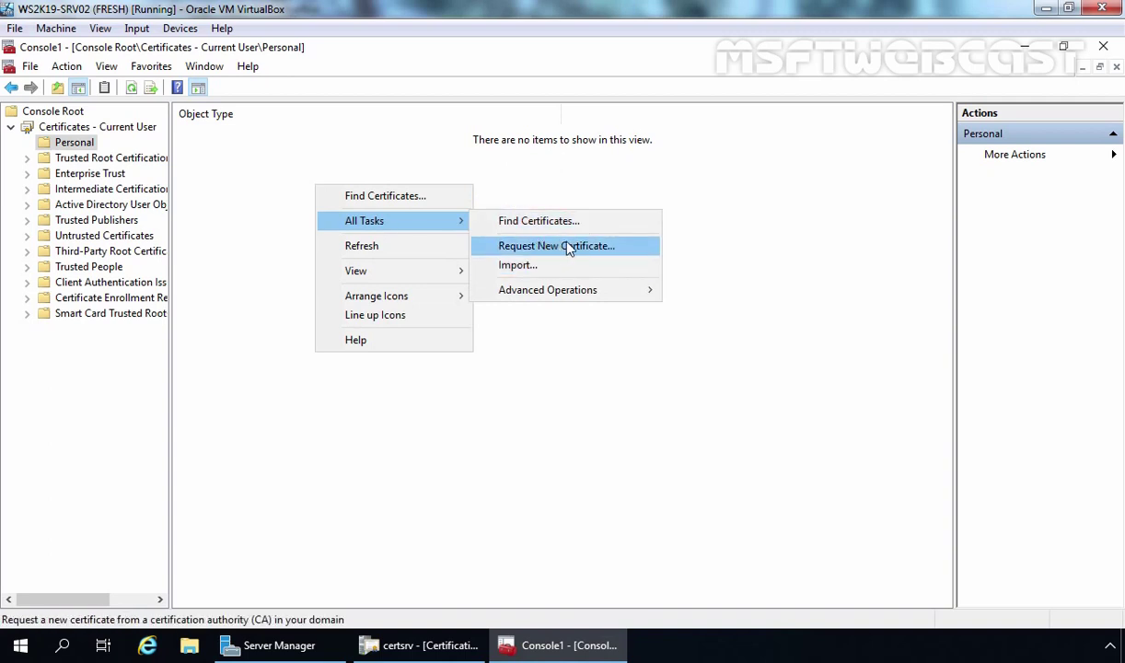
pyautogui.click(596, 246)
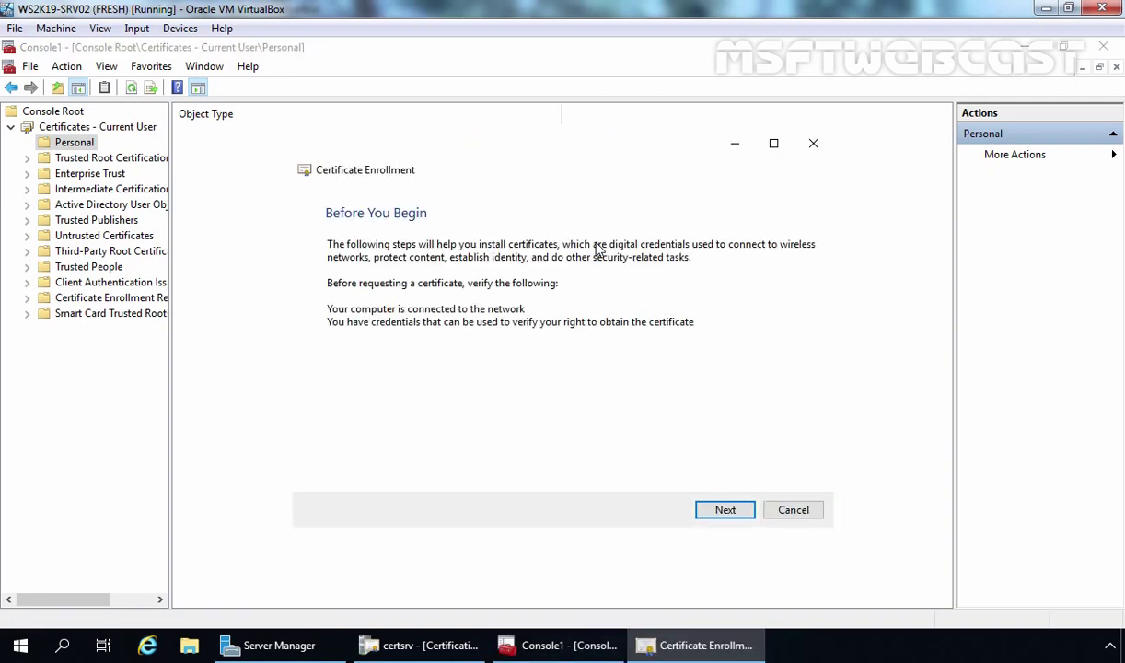
pyautogui.click(726, 514)
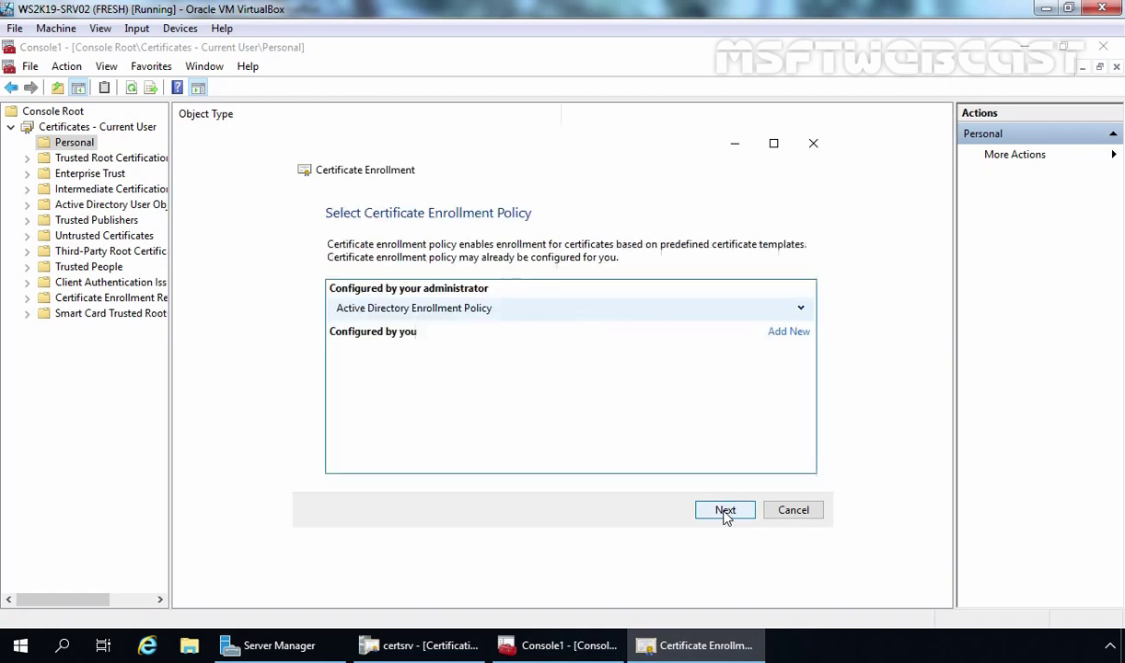
pyautogui.click(725, 512)
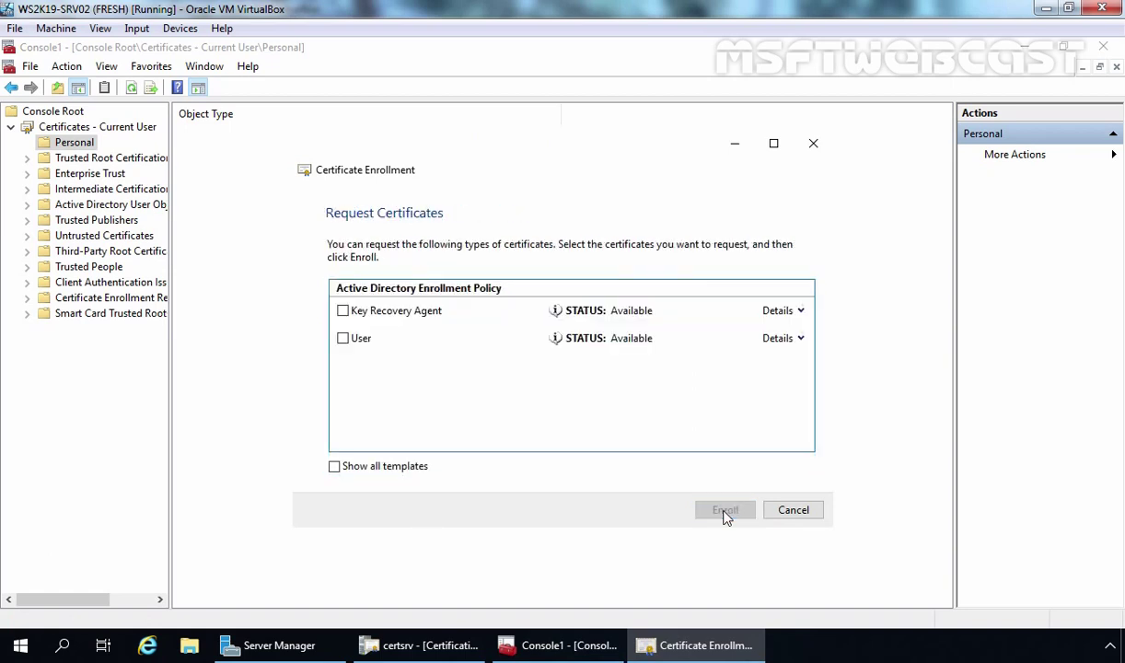
pyautogui.click(396, 316)
pyautogui.click(725, 511)
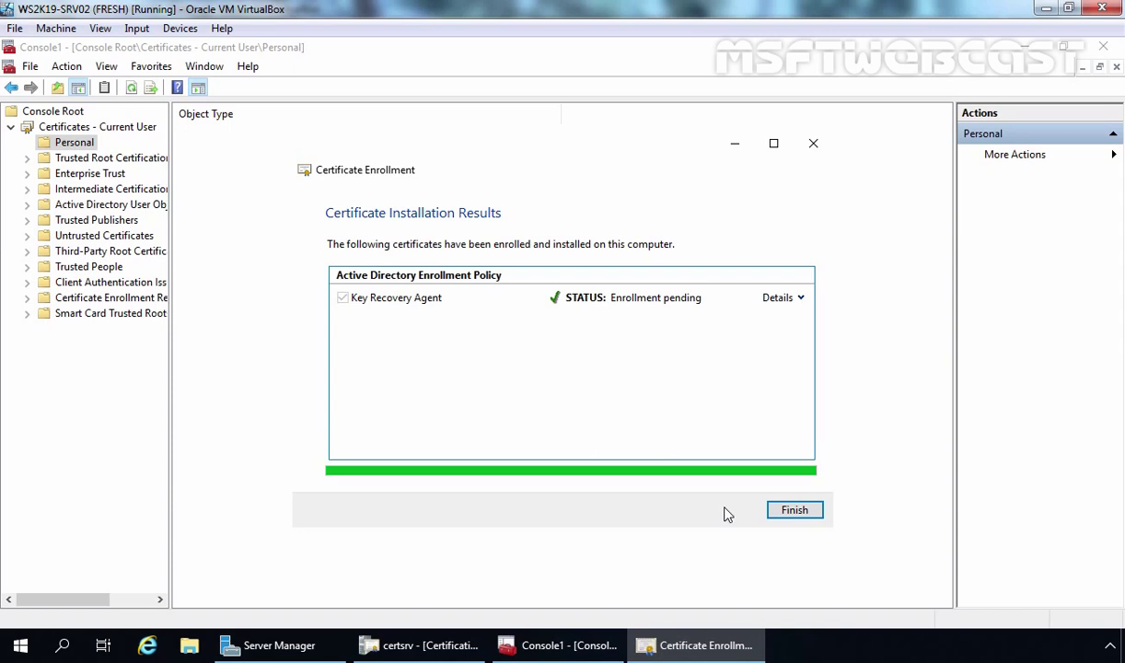
pyautogui.click(795, 512)
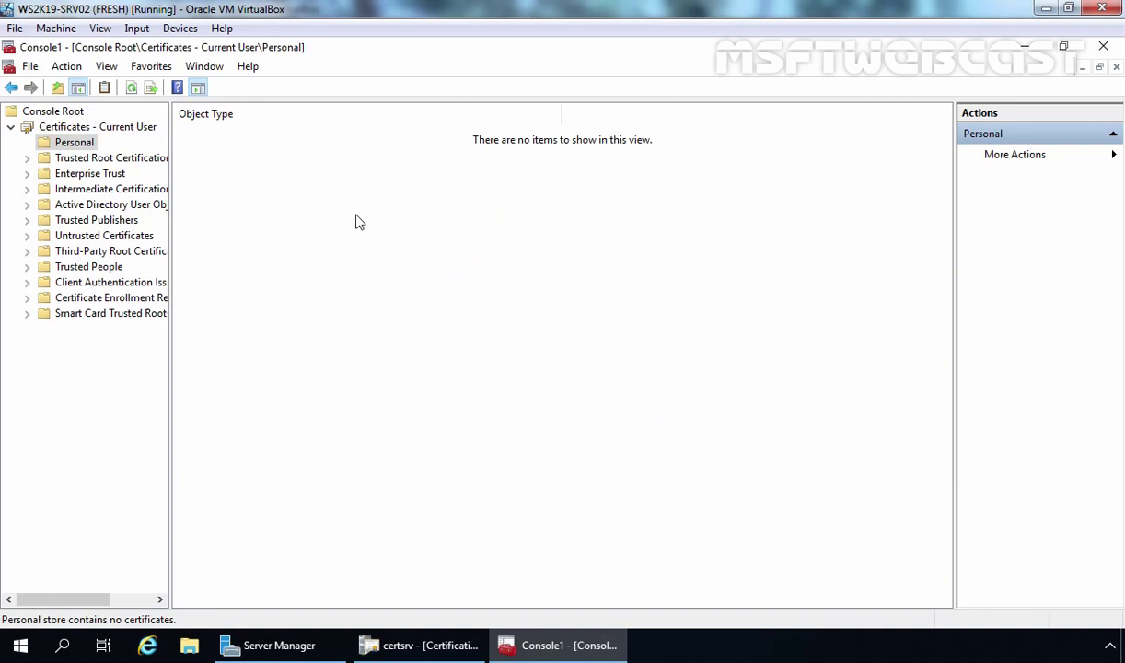
# Switch to the Certification Authority console, review the details of the pending Key Recovery Agent request and issue it.
pyautogui.click(426, 646)
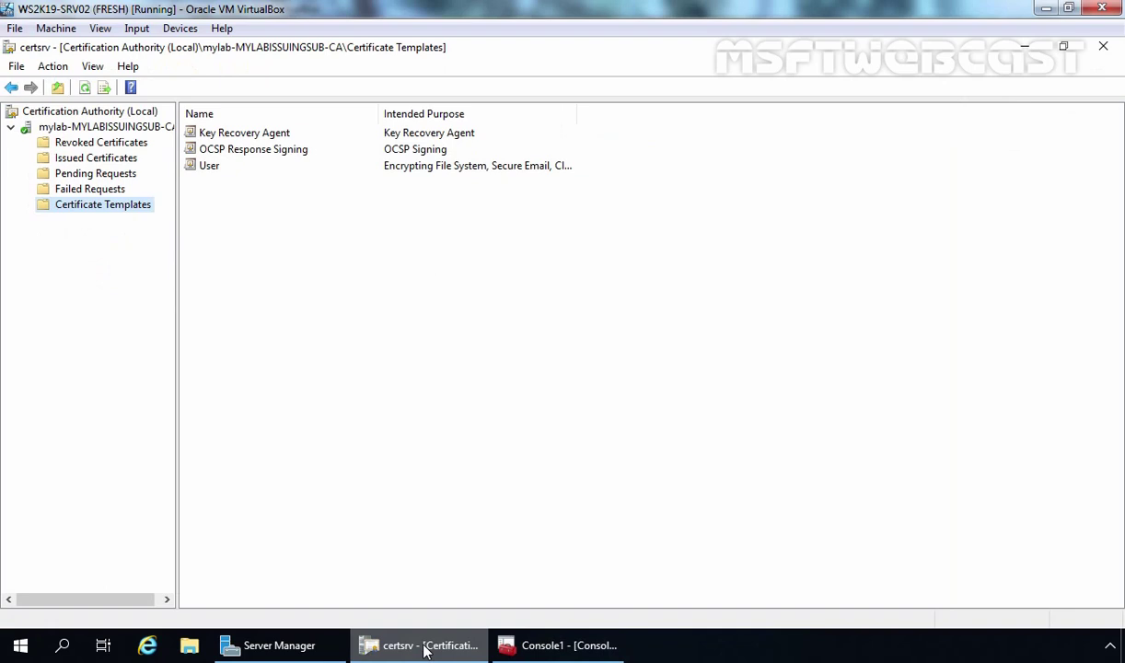
pyautogui.click(82, 175)
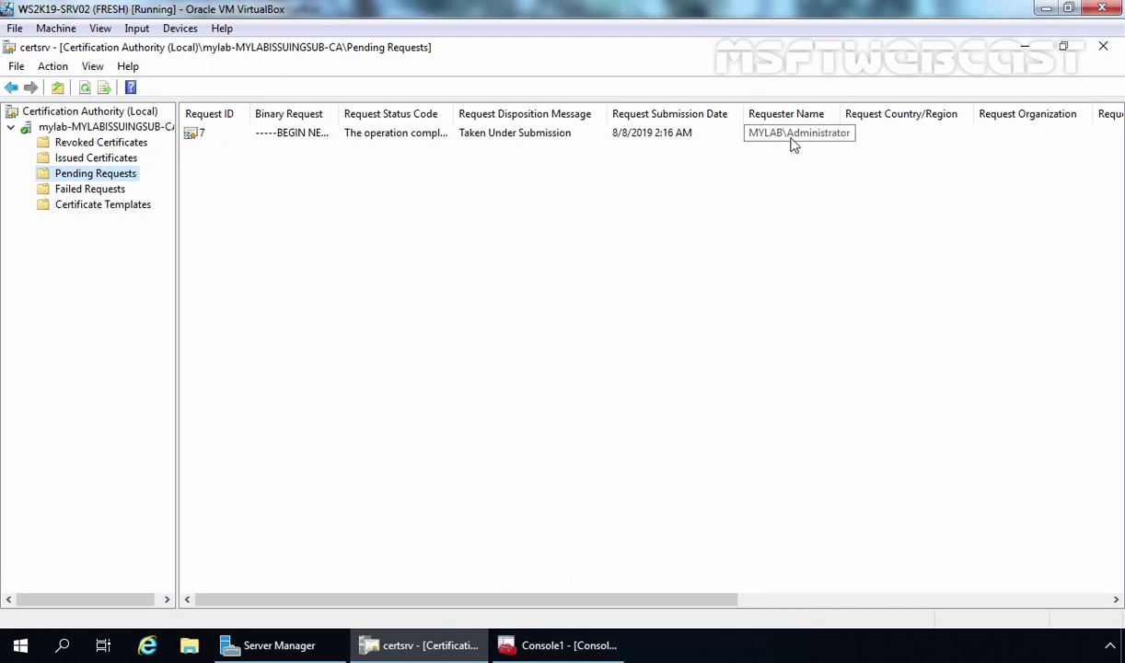
pyautogui.moveTo(671, 603); pyautogui.dragTo(1073, 603)
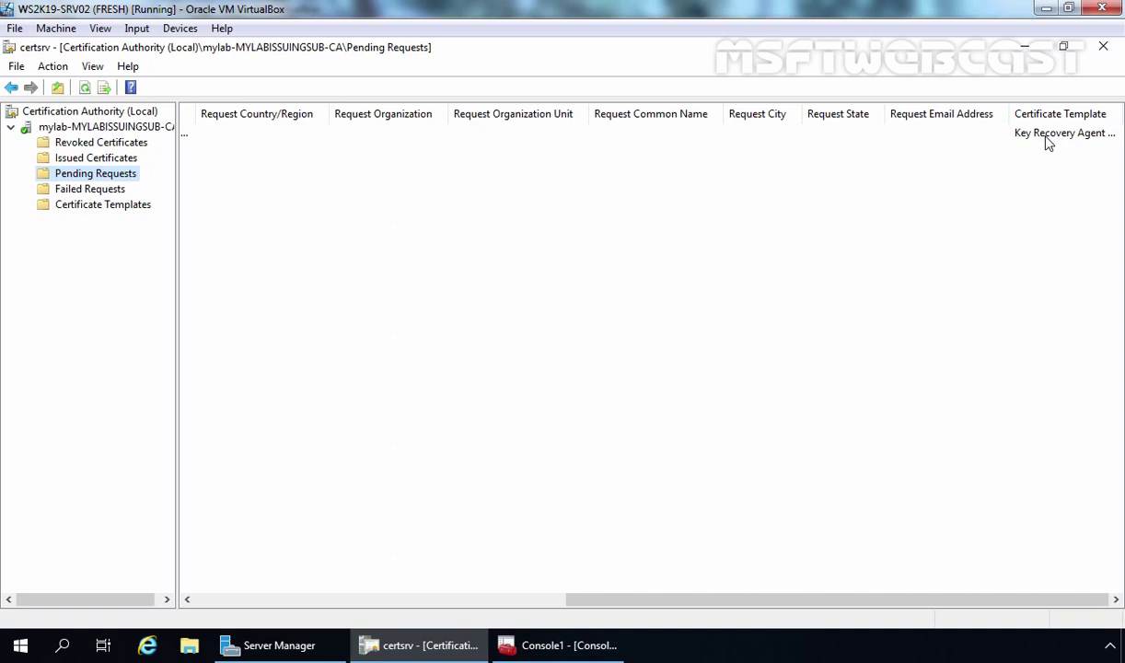
pyautogui.moveTo(667, 601); pyautogui.dragTo(186, 619)
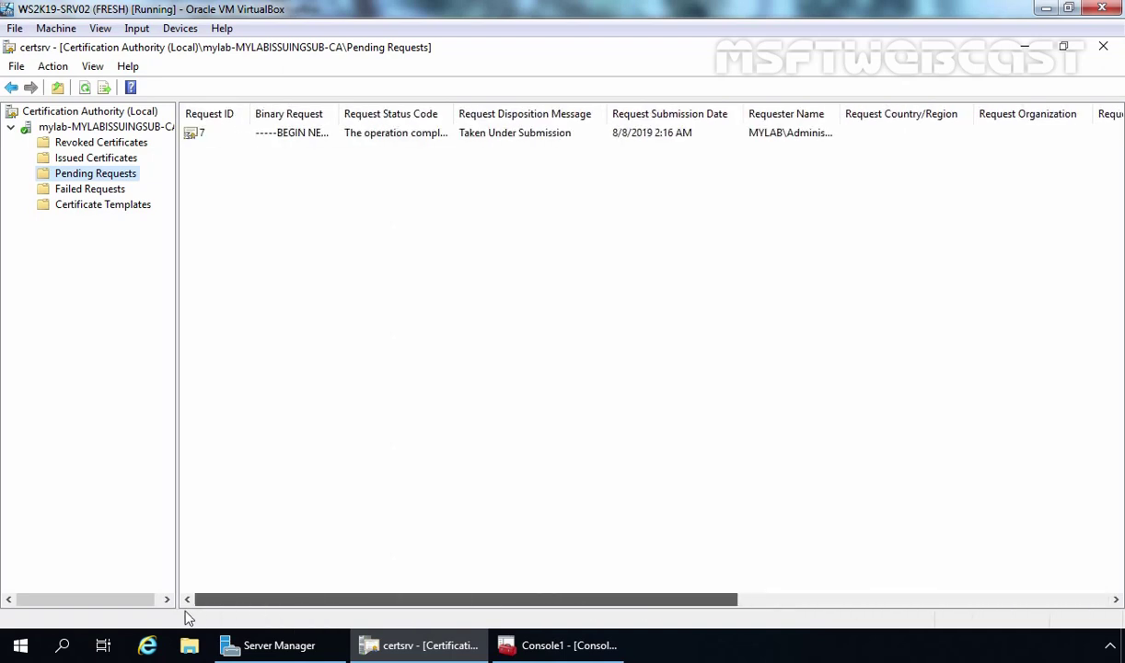
pyautogui.click(406, 143)
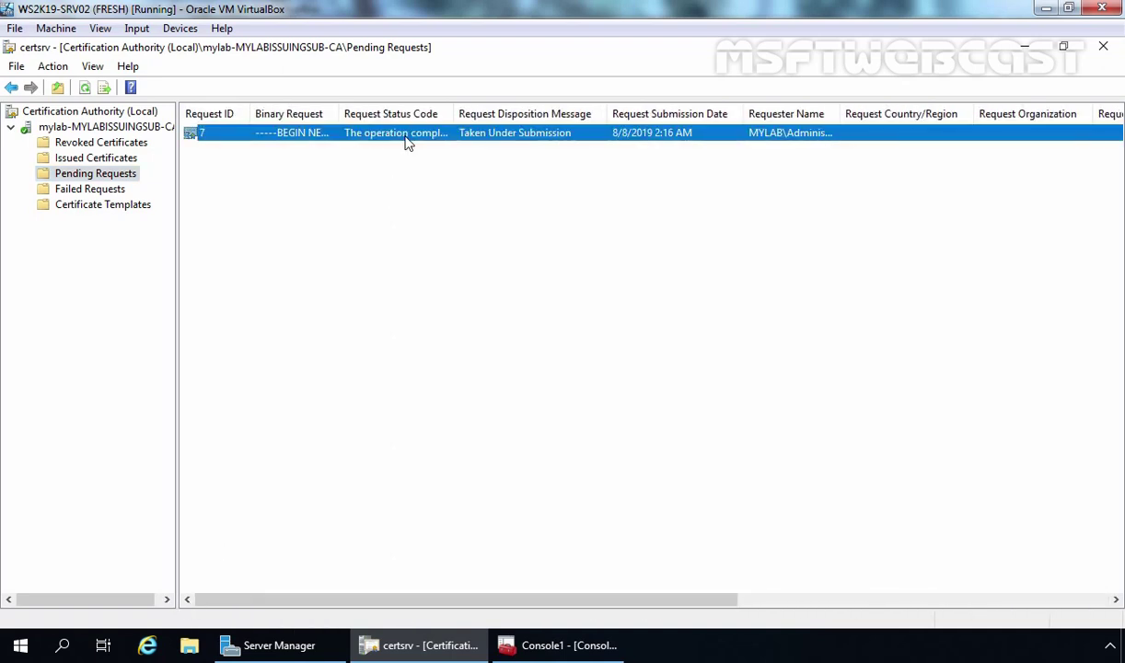
pyautogui.rightClick(406, 143)
pyautogui.moveTo(451, 149)
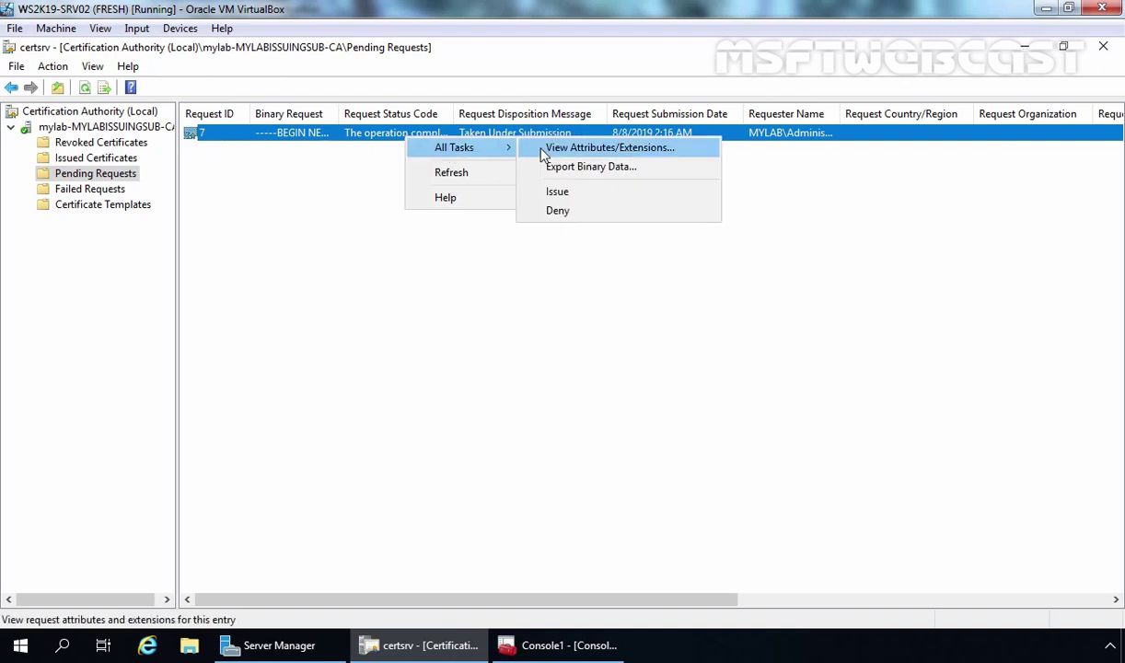
pyautogui.click(564, 197)
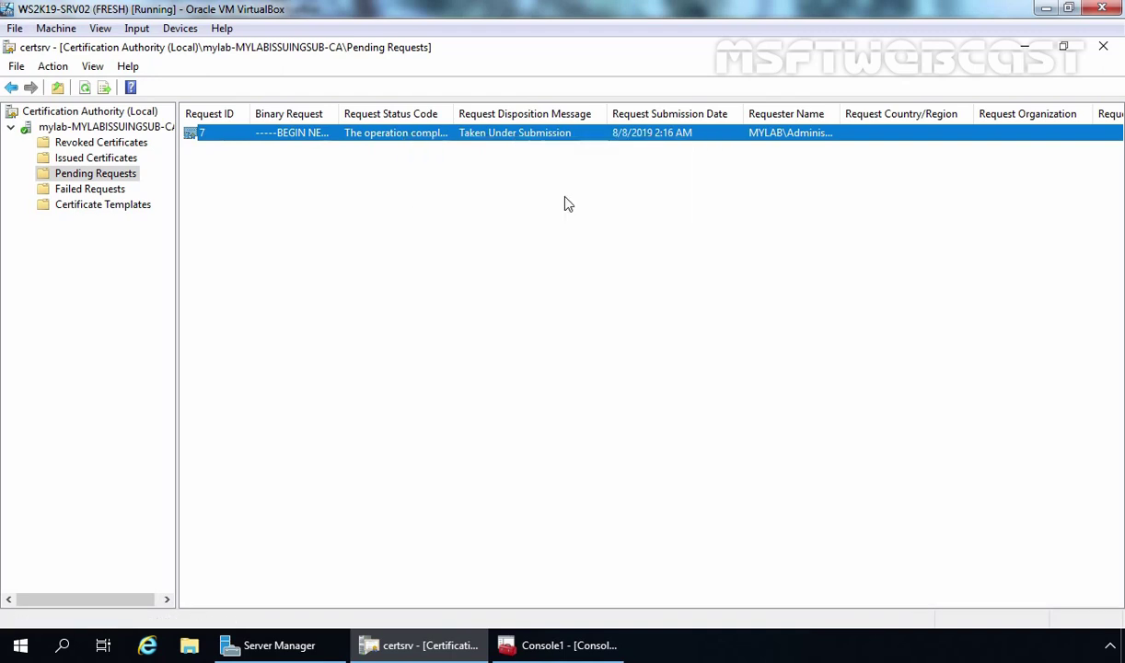
# Check the Key Recovery Agent certificate among the CA's issued certificates and refresh the current user's Personal store.
pyautogui.click(85, 158)
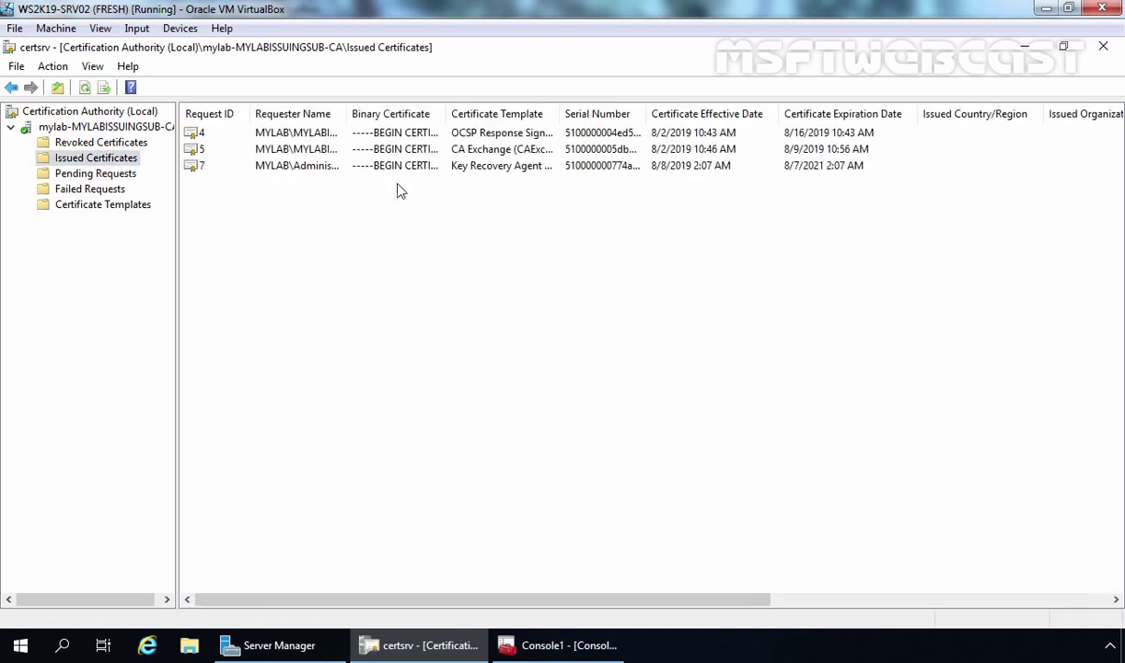
pyautogui.click(299, 171)
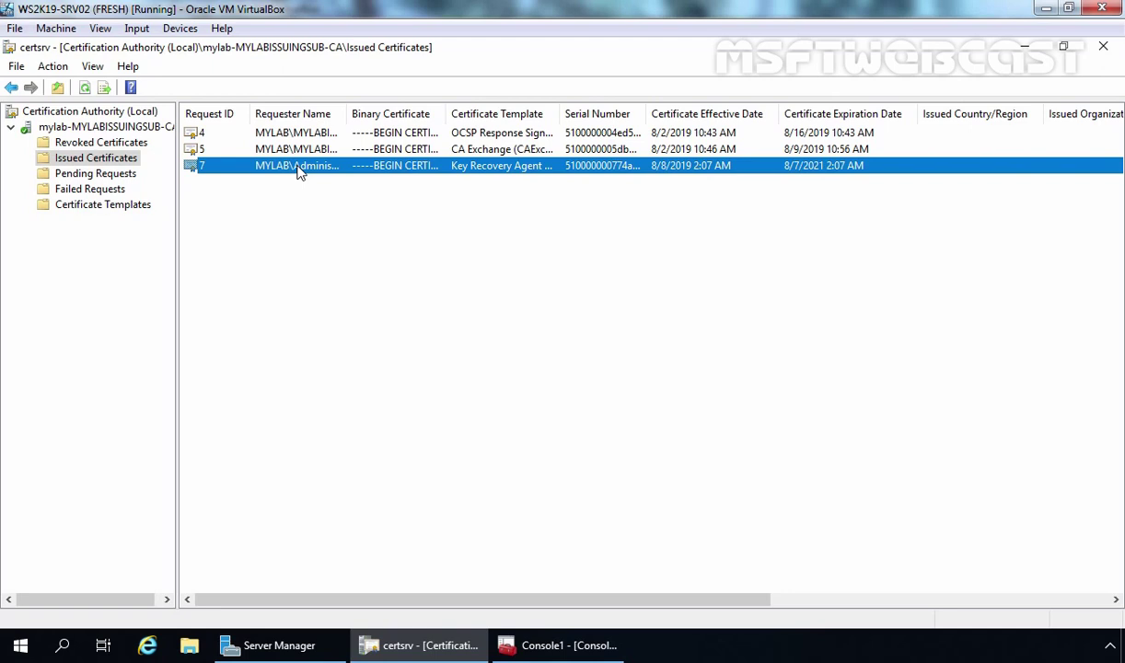
pyautogui.click(559, 644)
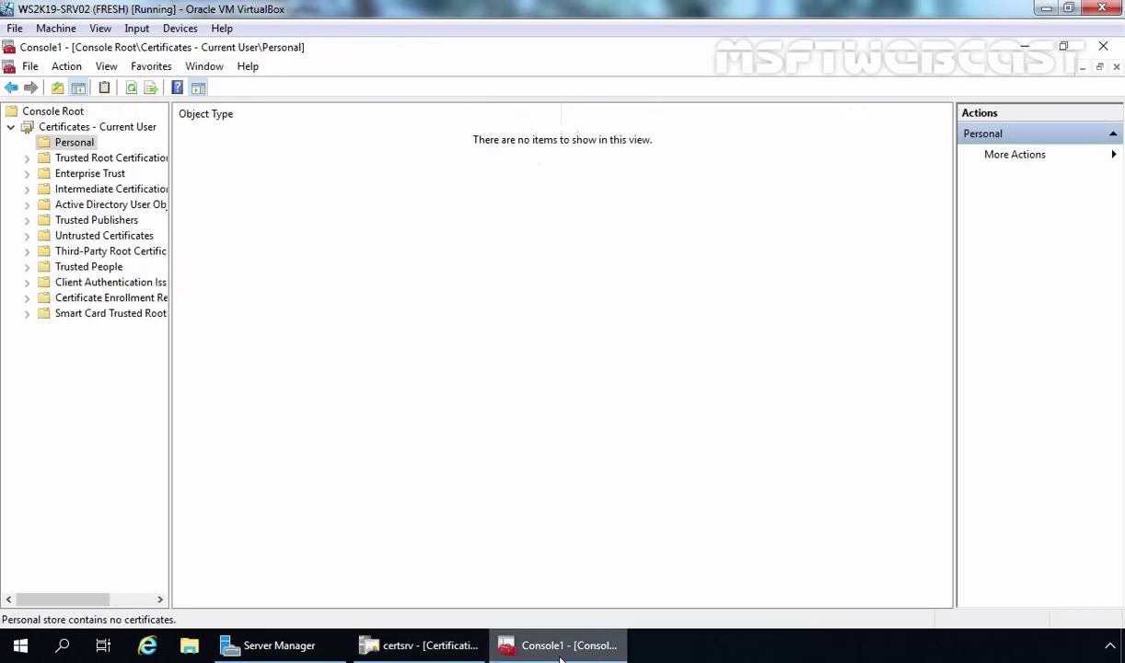
pyautogui.rightClick(395, 209)
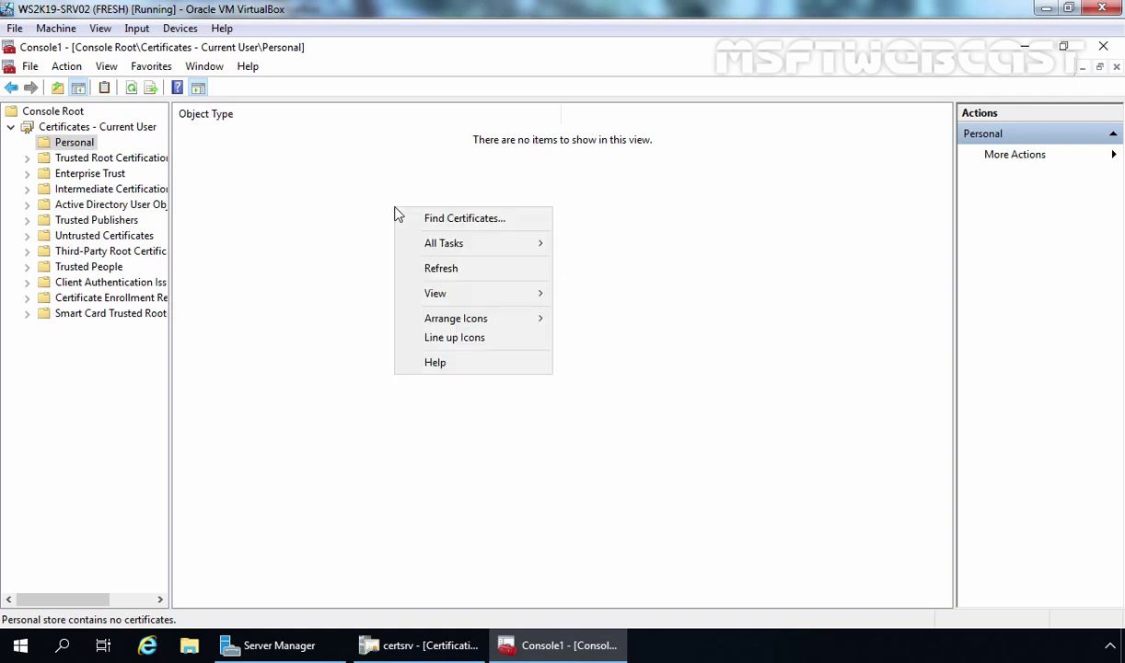
pyautogui.click(449, 273)
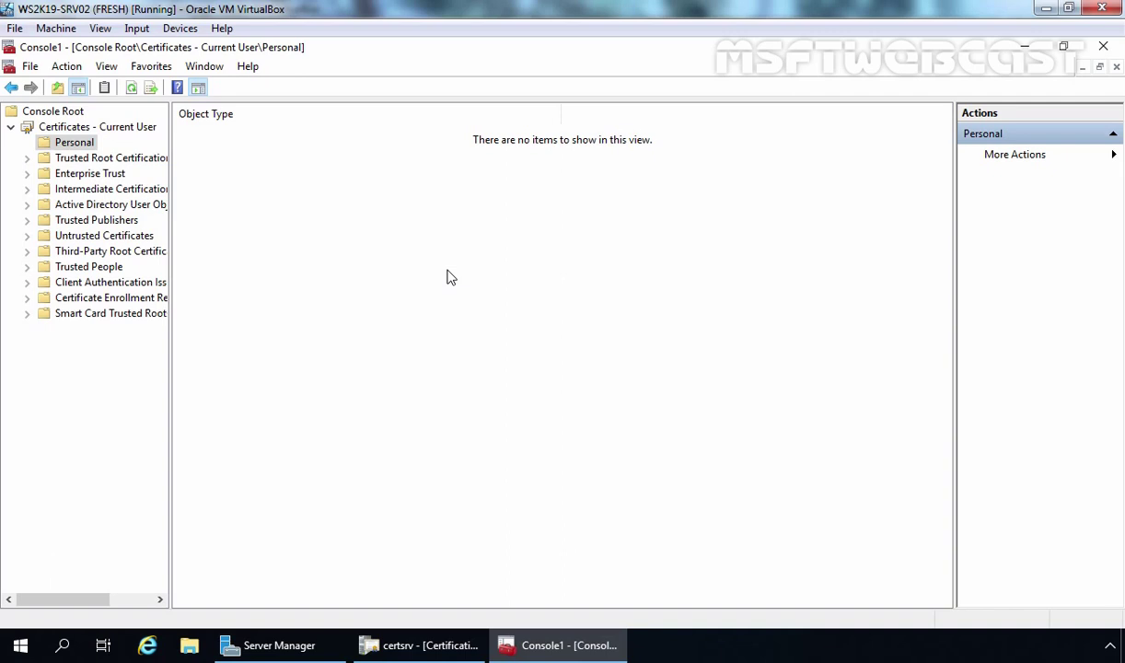
# In the properties of mylab-MYLABISSUINGSUB-CA, enable archiving of the key with 1 recovery agent.
pyautogui.click(396, 637)
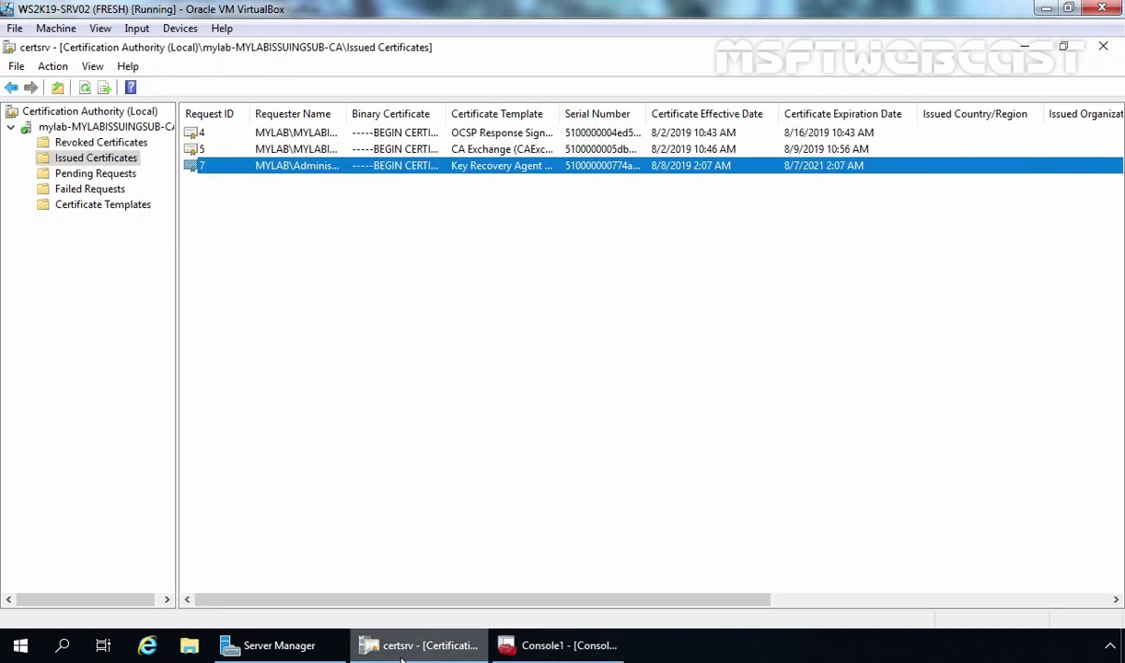
pyautogui.click(93, 129)
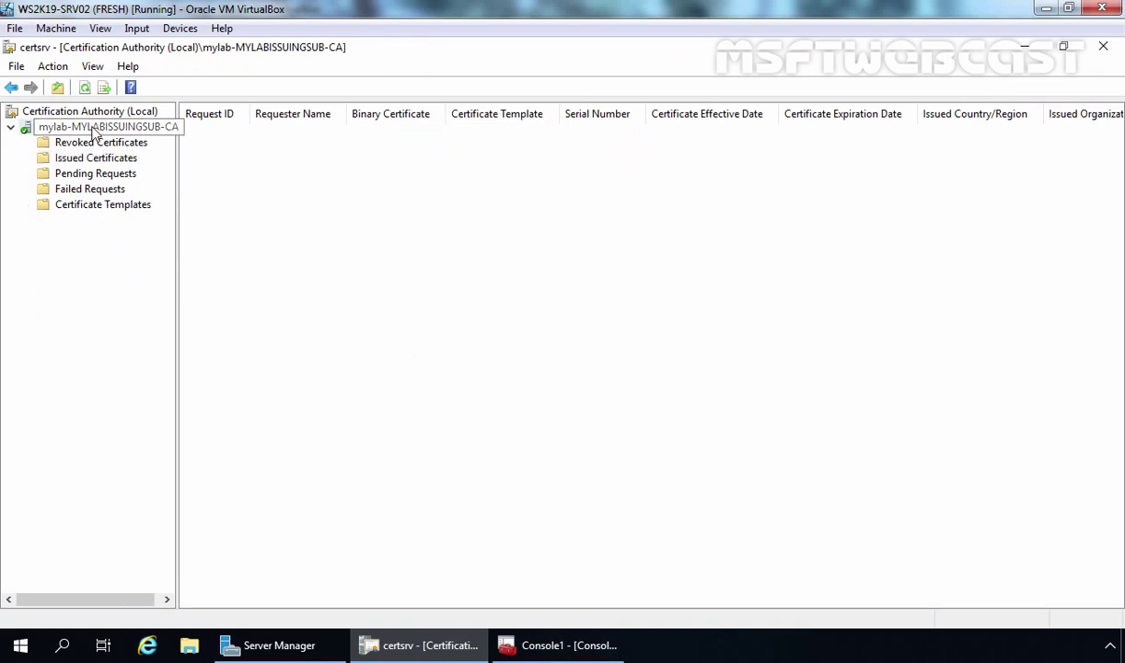
pyautogui.rightClick(93, 133)
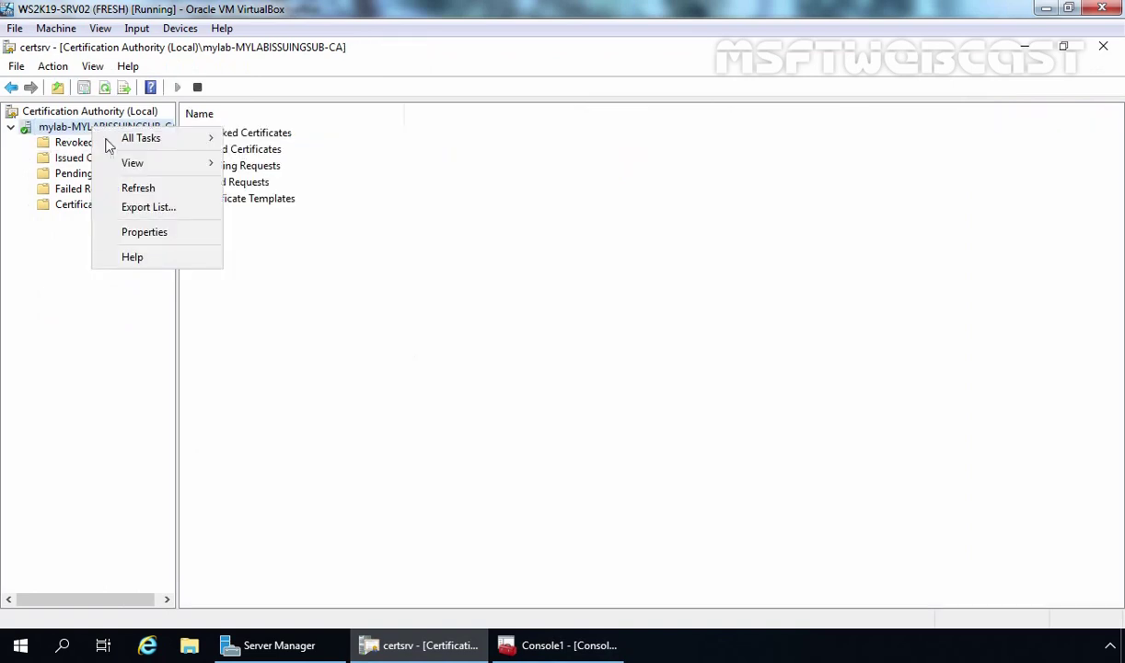
pyautogui.click(145, 230)
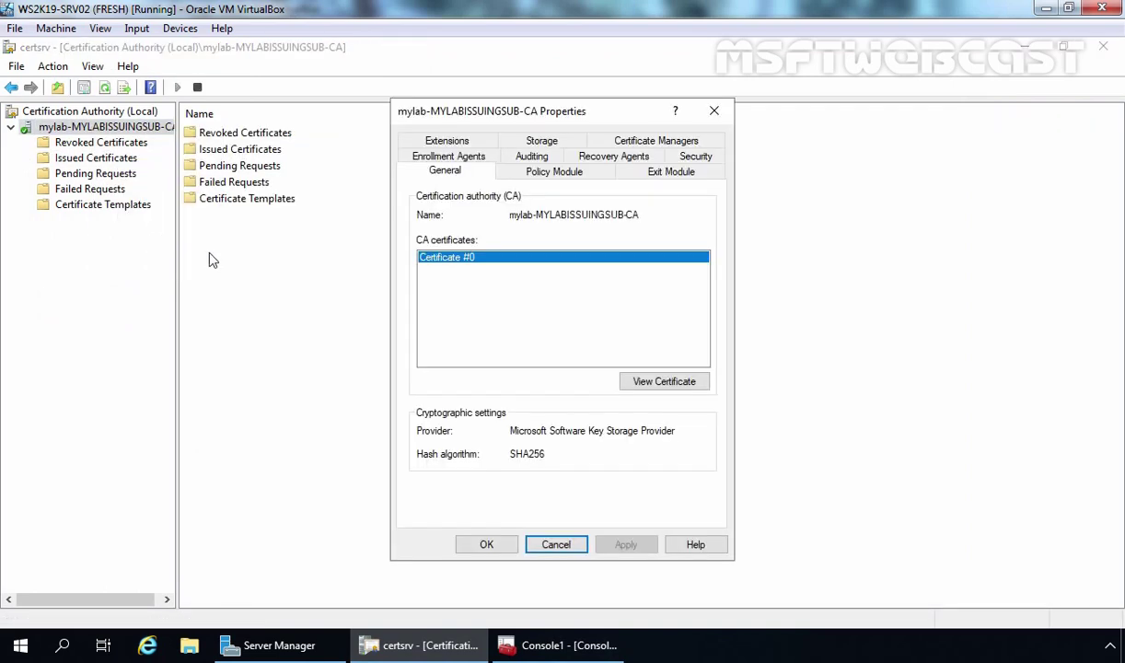
pyautogui.click(600, 158)
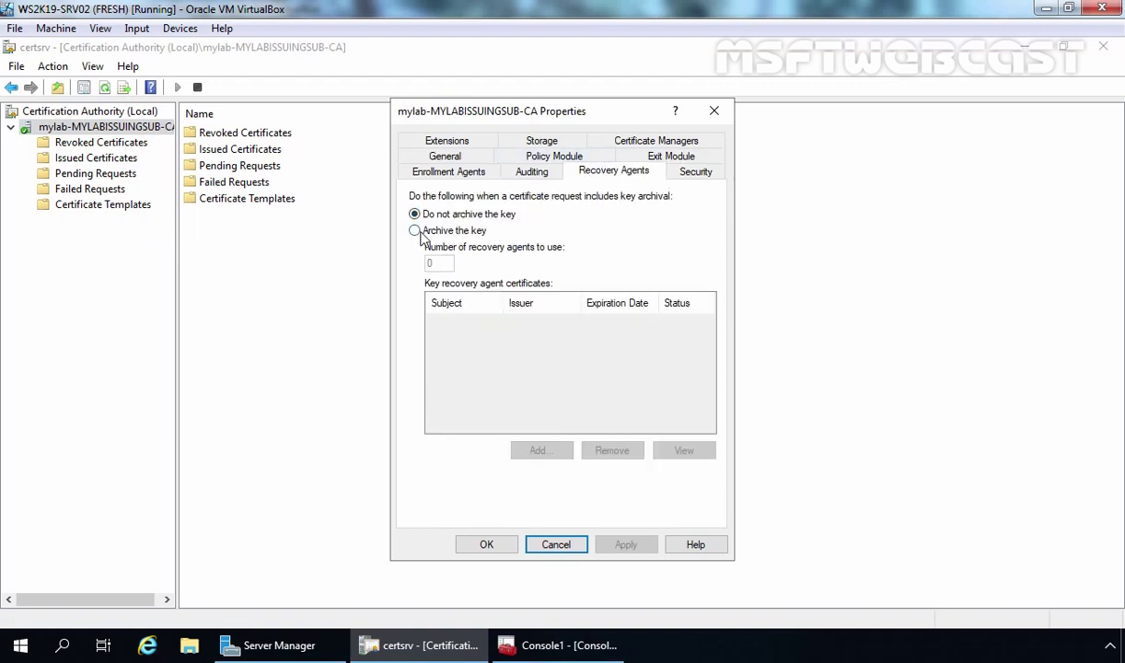
pyautogui.click(449, 232)
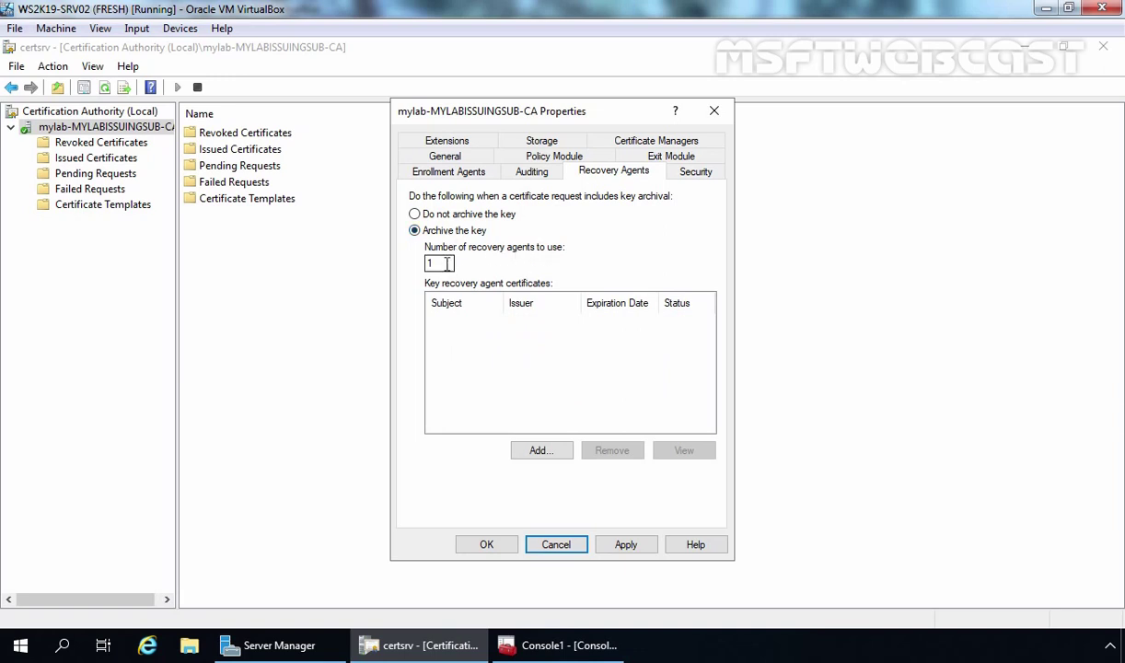
pyautogui.moveTo(446, 264); pyautogui.dragTo(366, 264)
# Start adding a key recovery agent certificate to the CA and open the properties of the offered certificate.
pyautogui.click(542, 451)
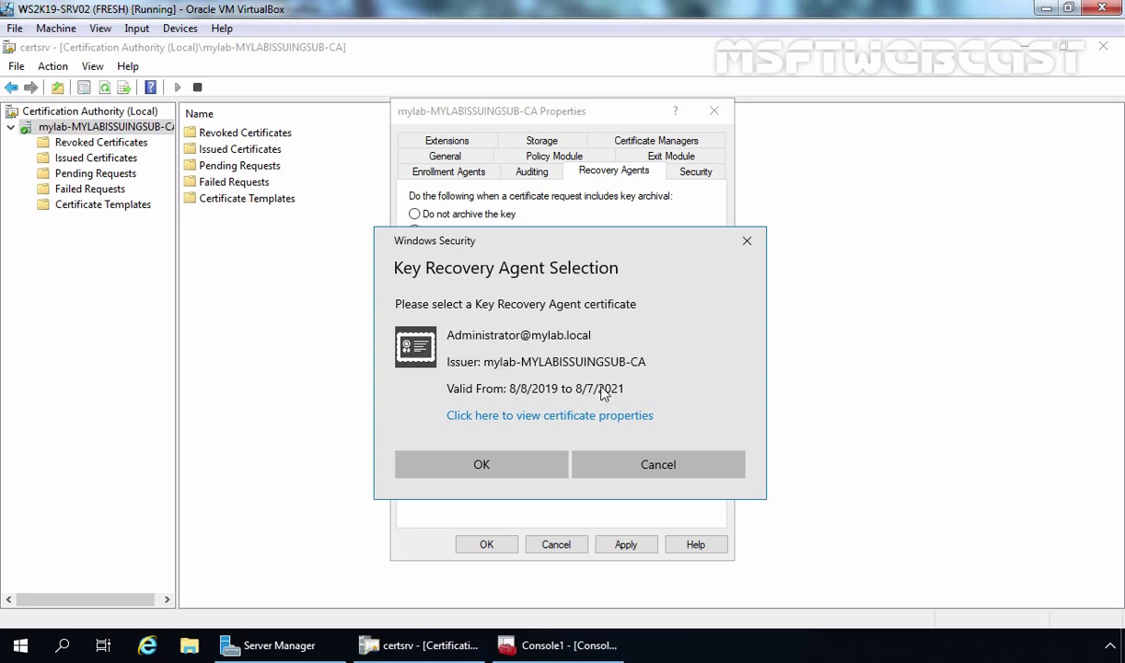
pyautogui.click(531, 416)
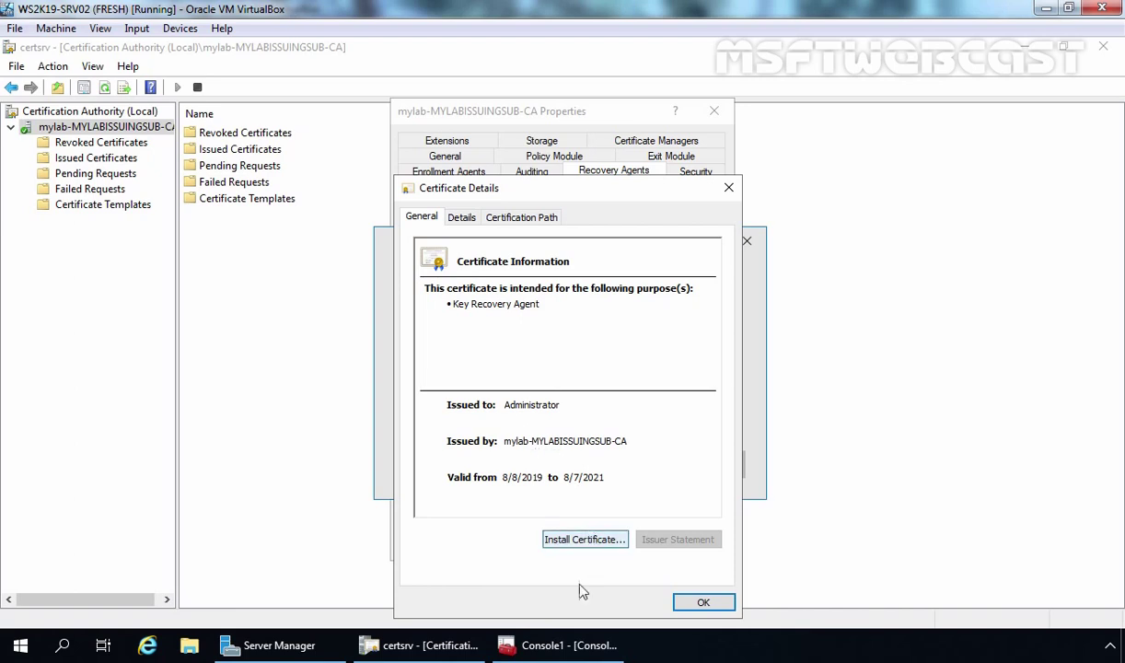
# Check the current user's Personal store in the certificates console and return to the open certificate details.
pyautogui.click(561, 645)
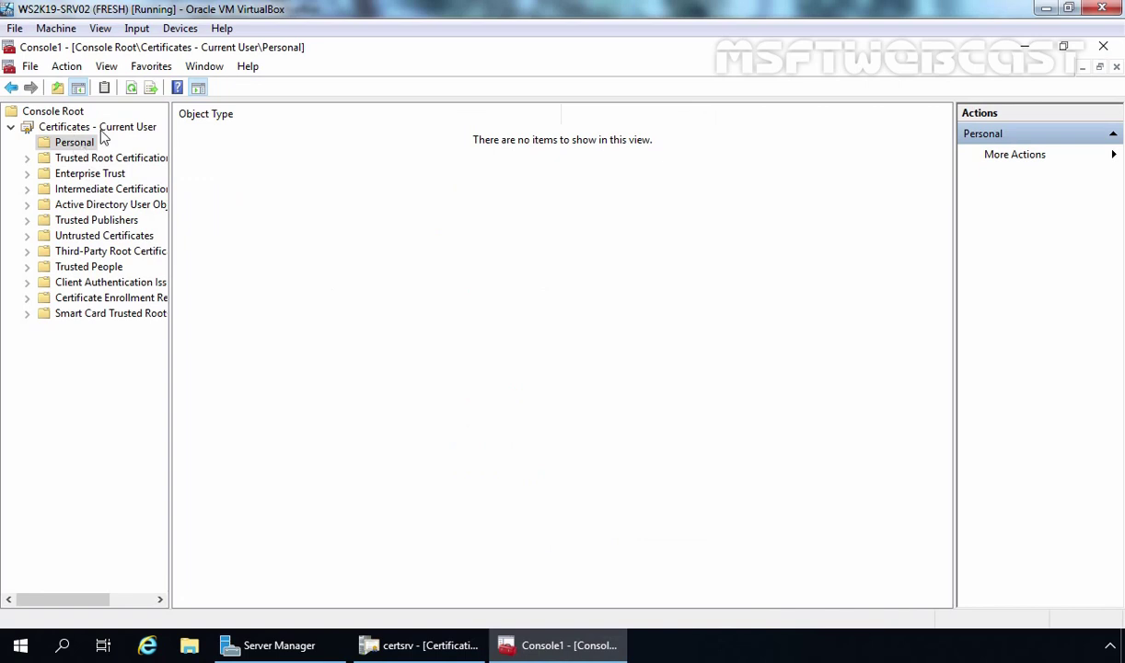
pyautogui.click(420, 636)
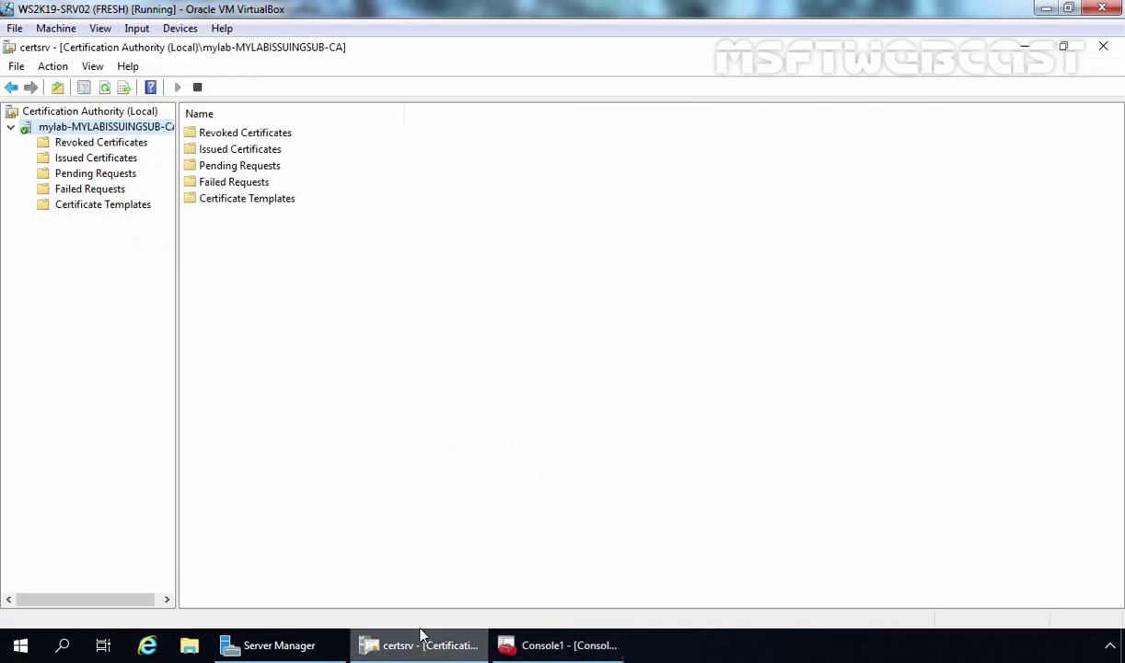
pyautogui.click(1025, 47)
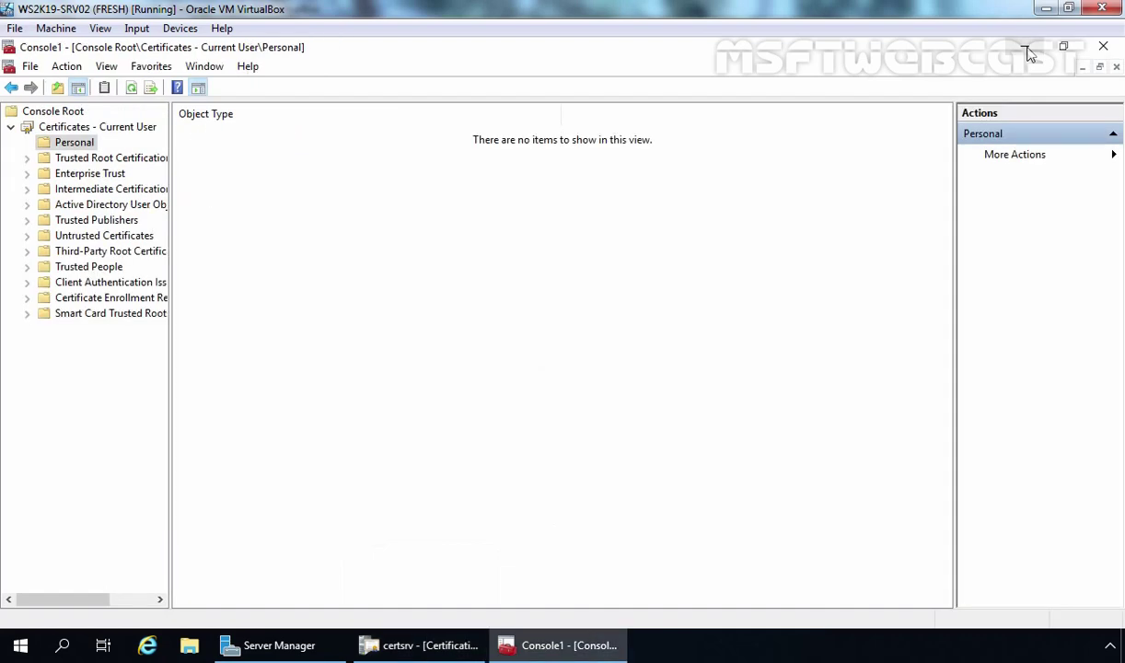
pyautogui.click(1028, 47)
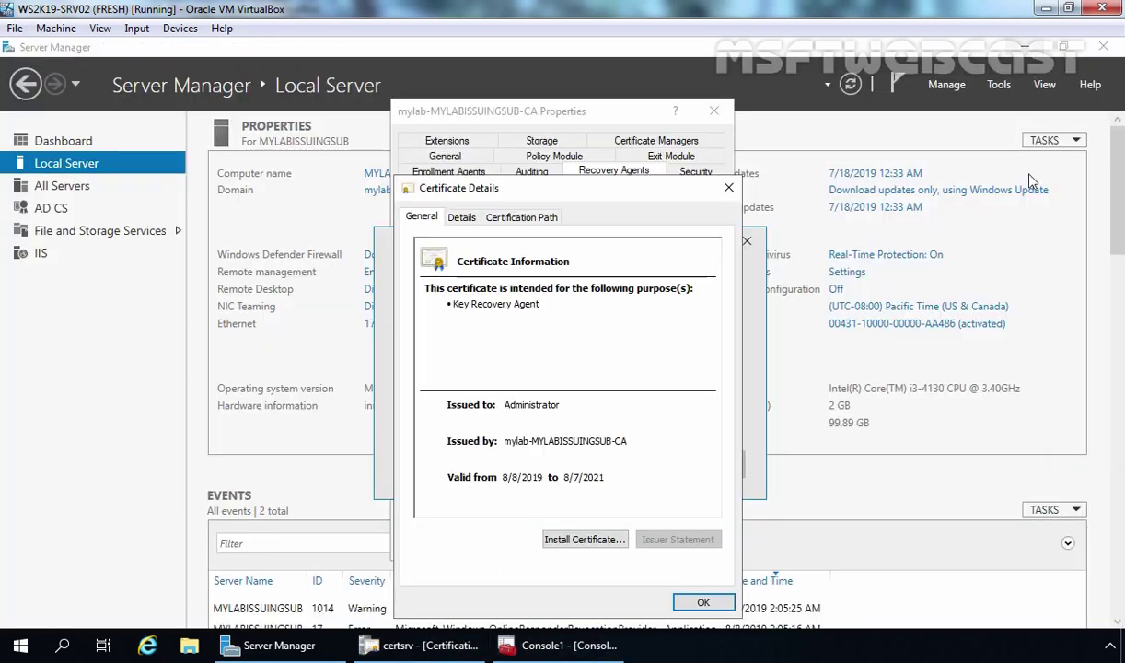
# Install the Key Recovery Agent certificate for the Current User, placing it in the Personal store, and close its details.
pyautogui.click(585, 539)
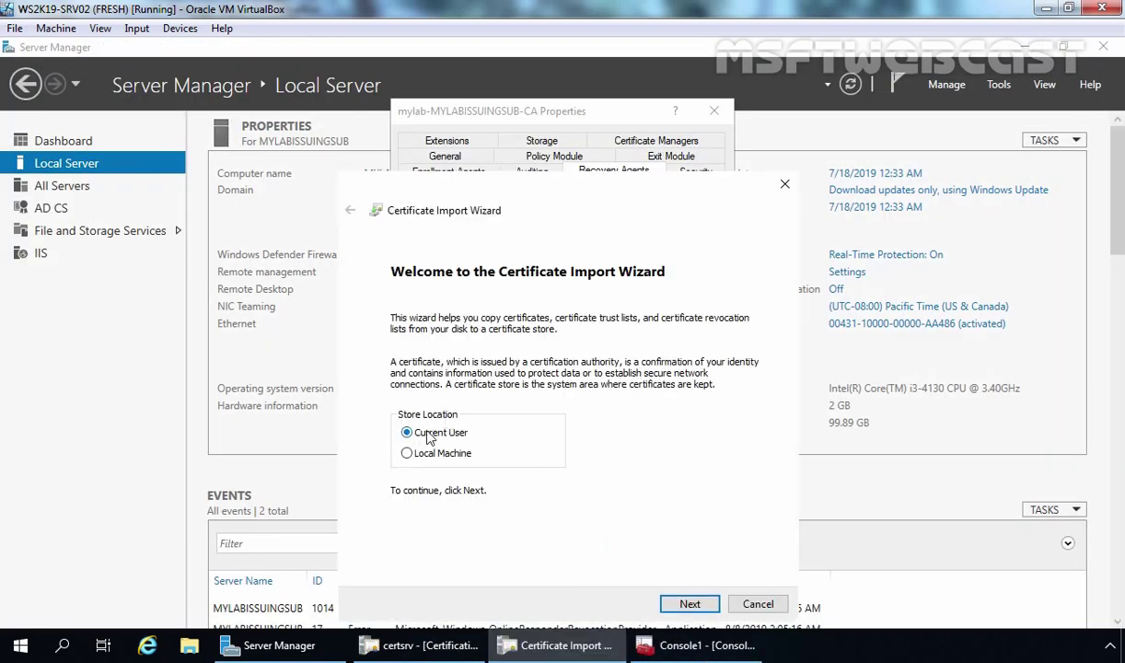
pyautogui.click(689, 602)
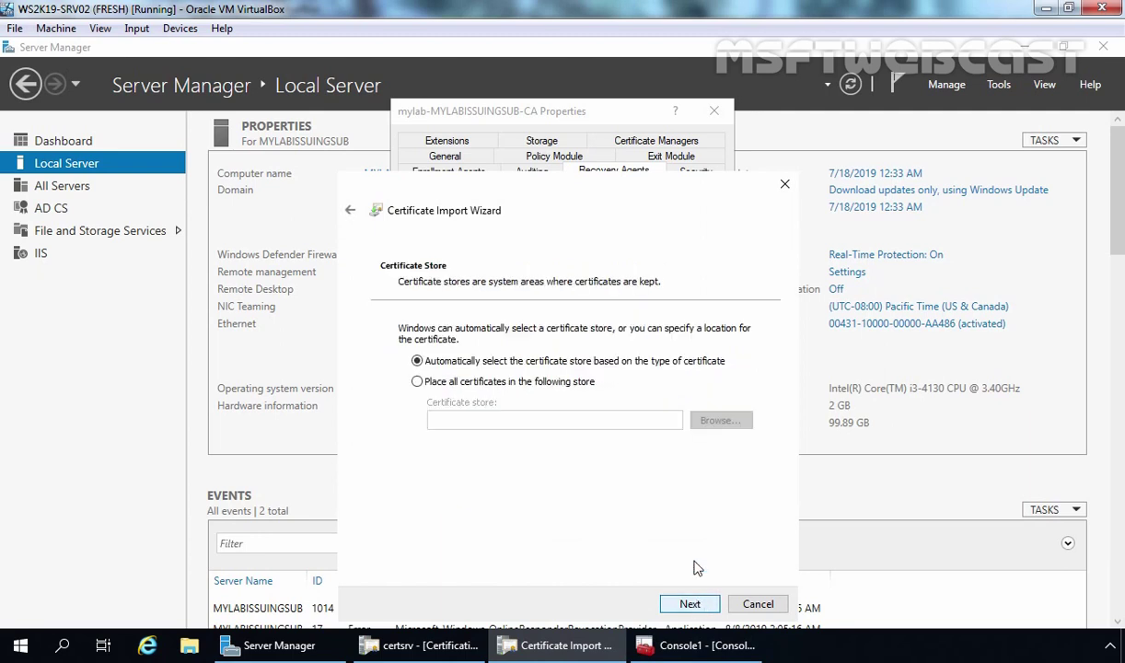
pyautogui.click(449, 384)
pyautogui.click(716, 420)
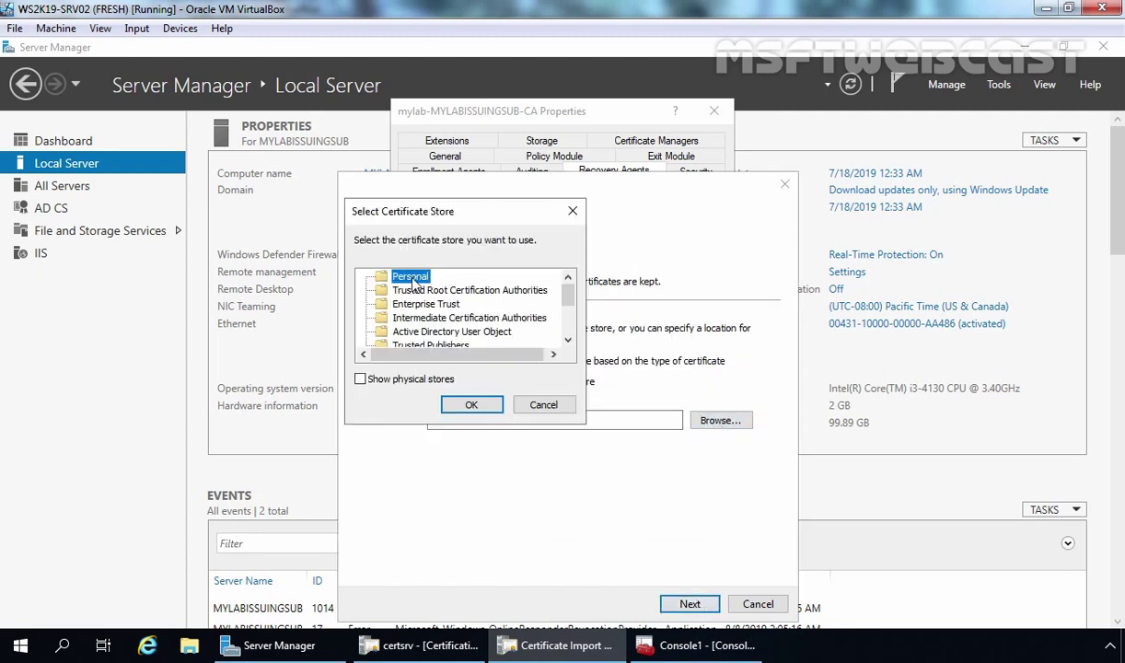
pyautogui.click(471, 405)
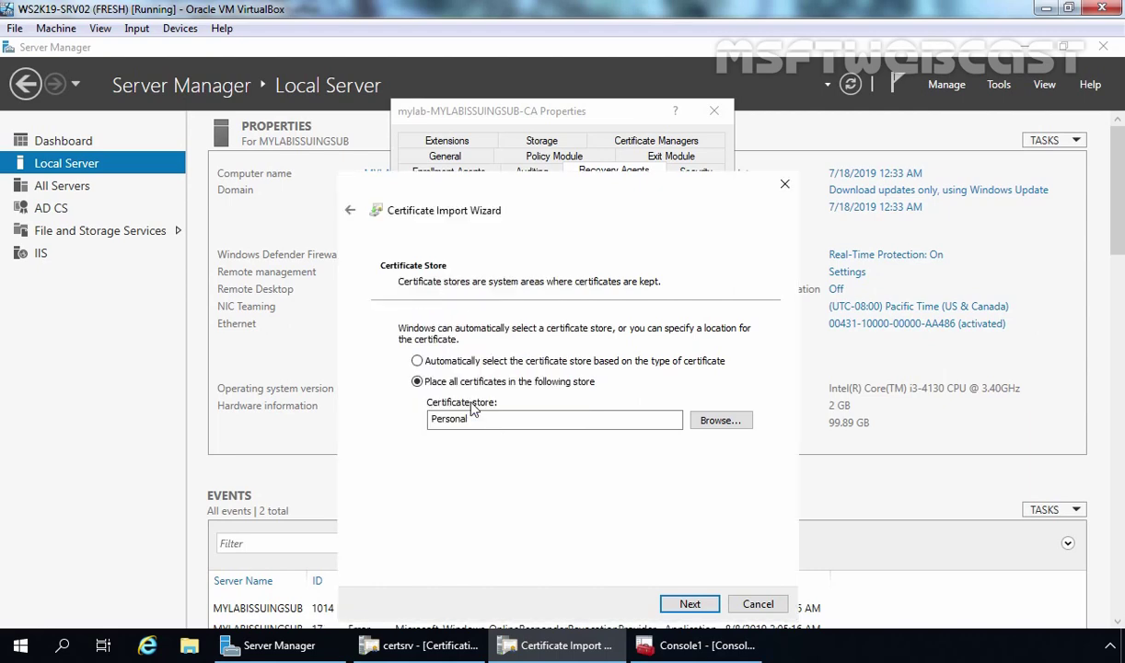
pyautogui.click(690, 605)
pyautogui.click(691, 604)
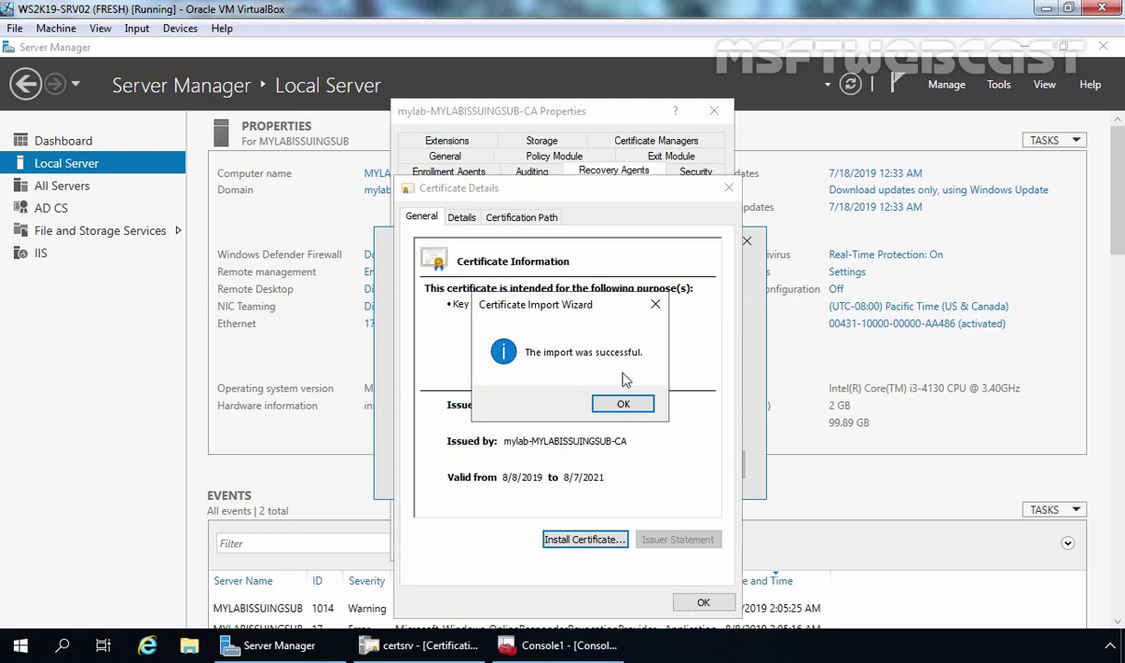
pyautogui.click(607, 404)
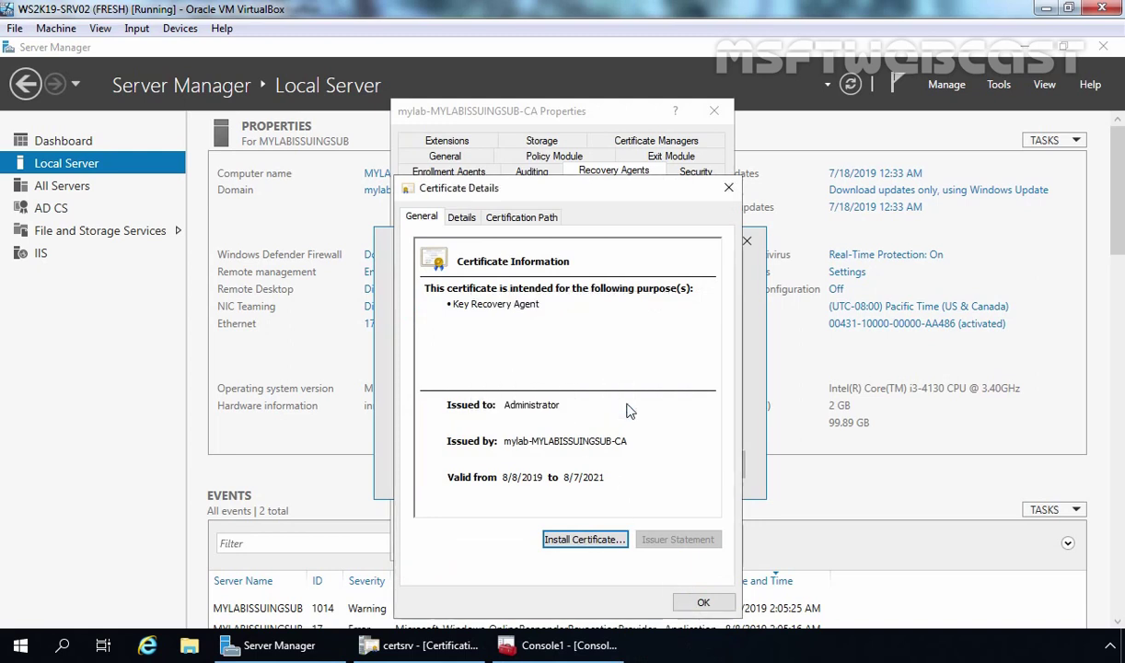
pyautogui.click(705, 603)
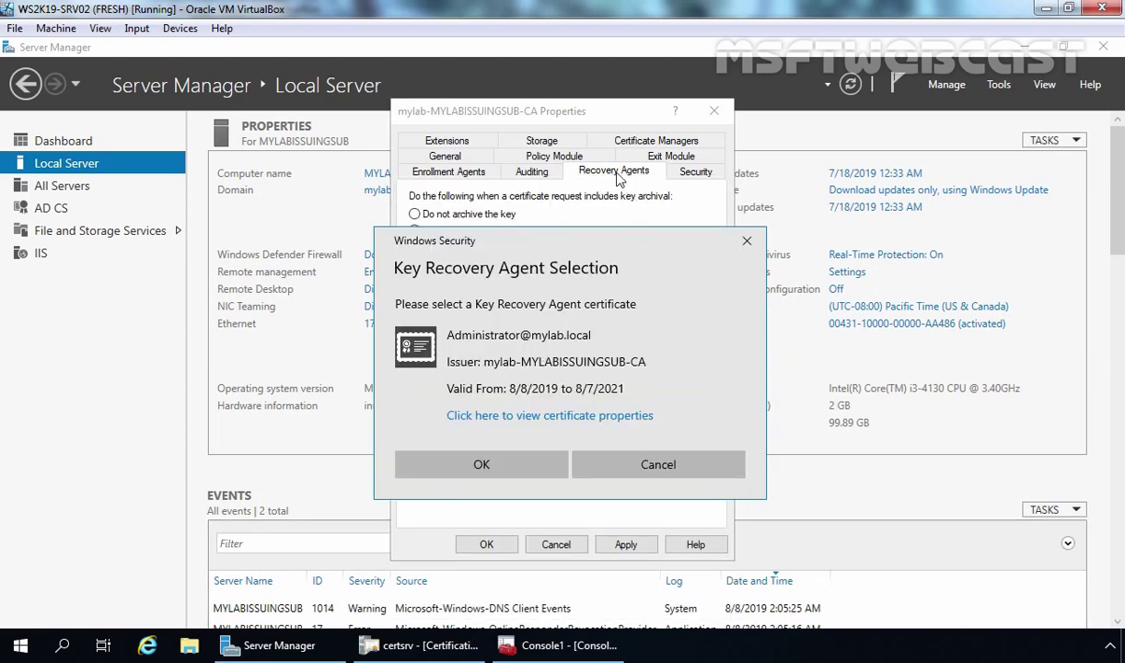
# Accept the Key Recovery Agent certificate as the CA's recovery agent, apply the change and restart Active Directory Certificate Services.
pyautogui.click(485, 464)
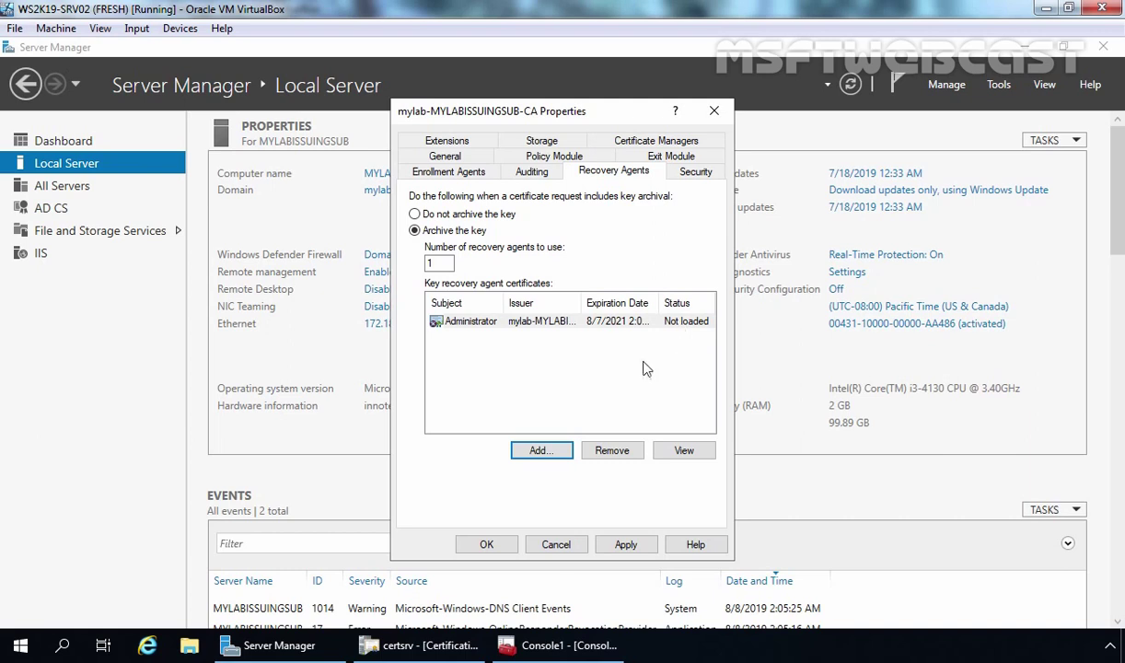
pyautogui.click(627, 544)
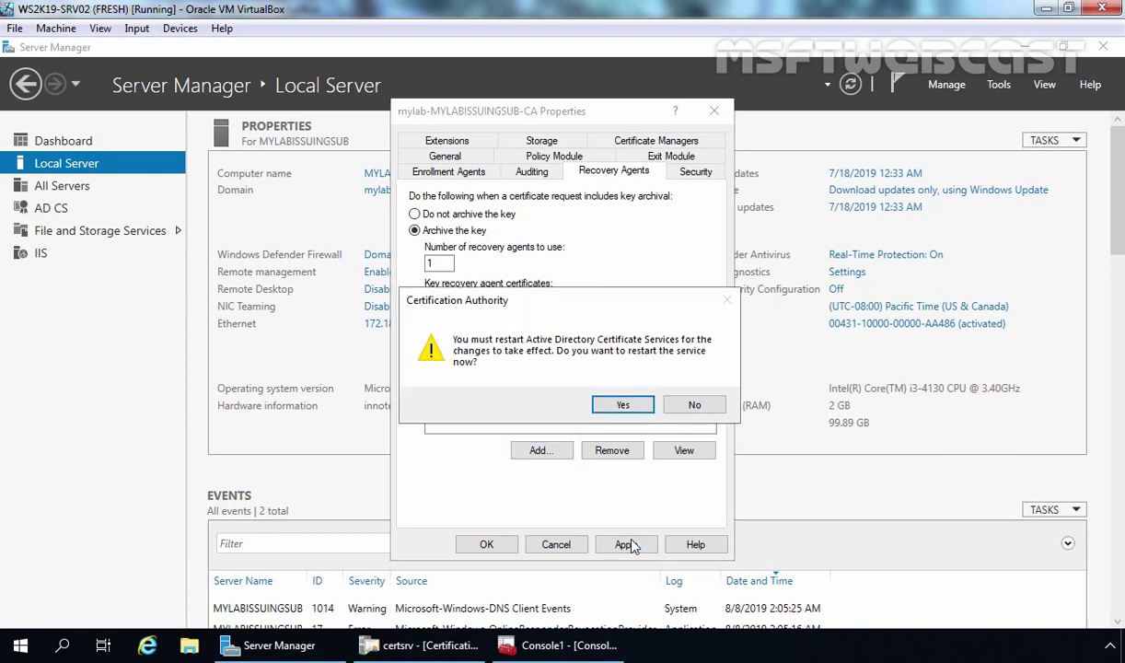
pyautogui.click(619, 404)
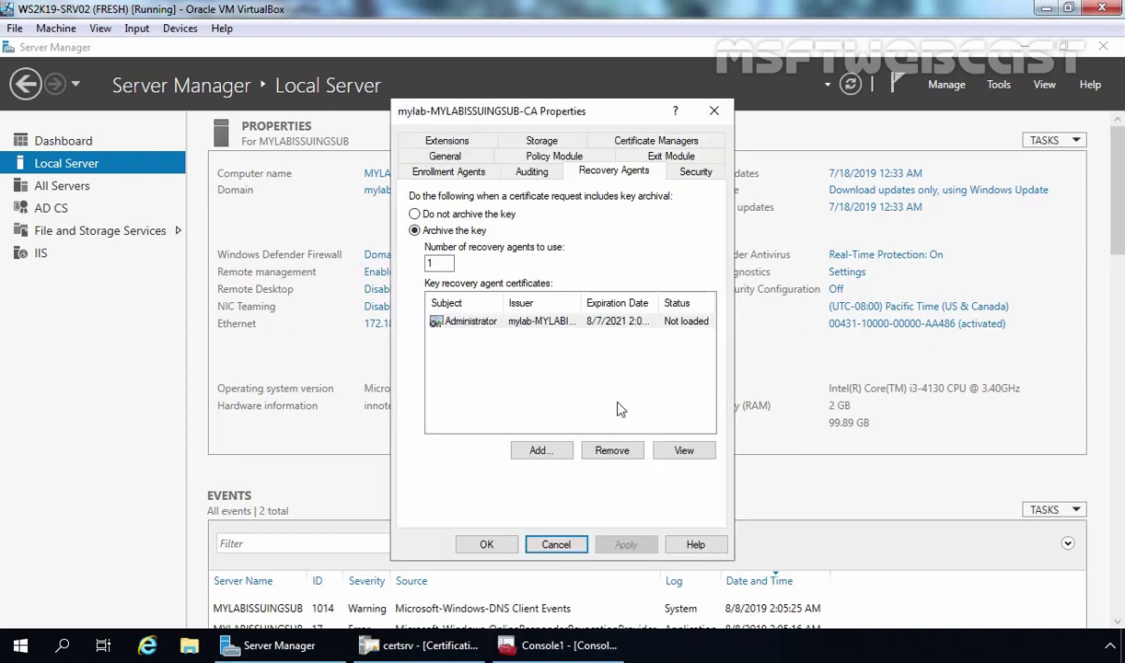
pyautogui.click(486, 545)
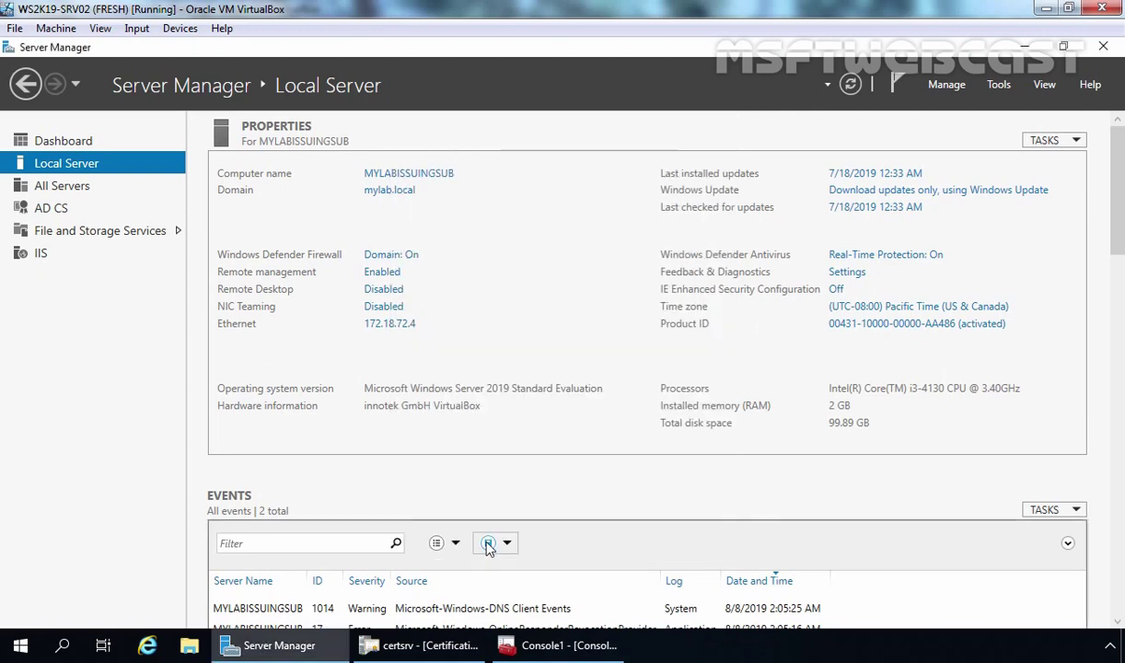
# Reopen the properties of mylab-MYLABISSUINGSUB-CA in the Certification Authority console and check the recovery agent certificate's status.
pyautogui.click(418, 646)
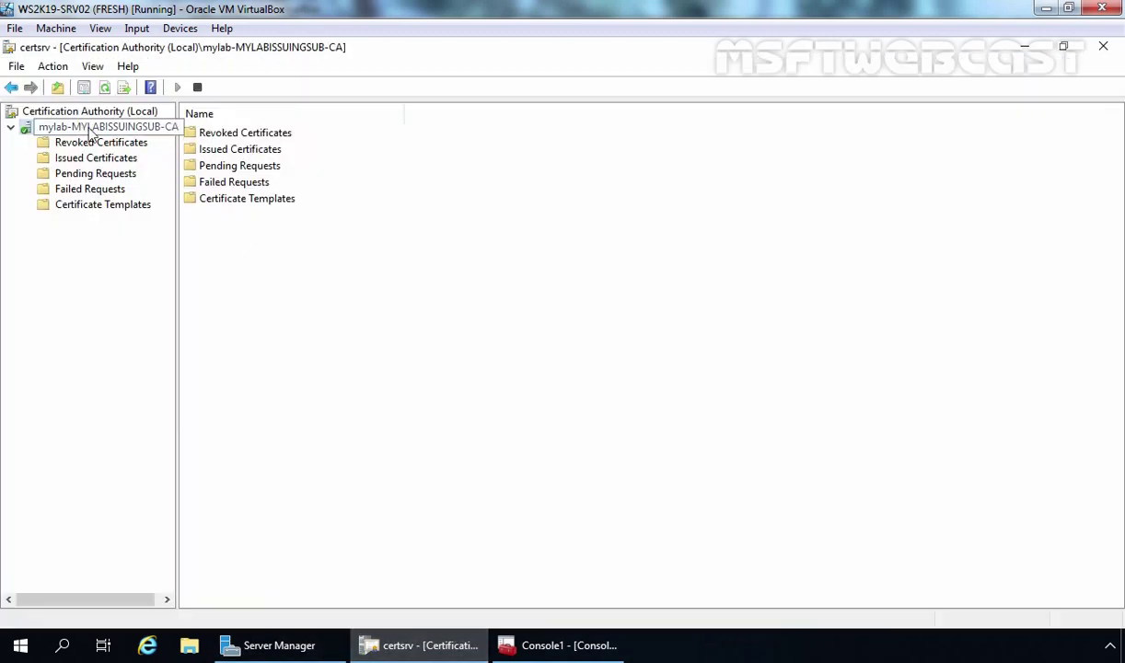
pyautogui.rightClick(90, 133)
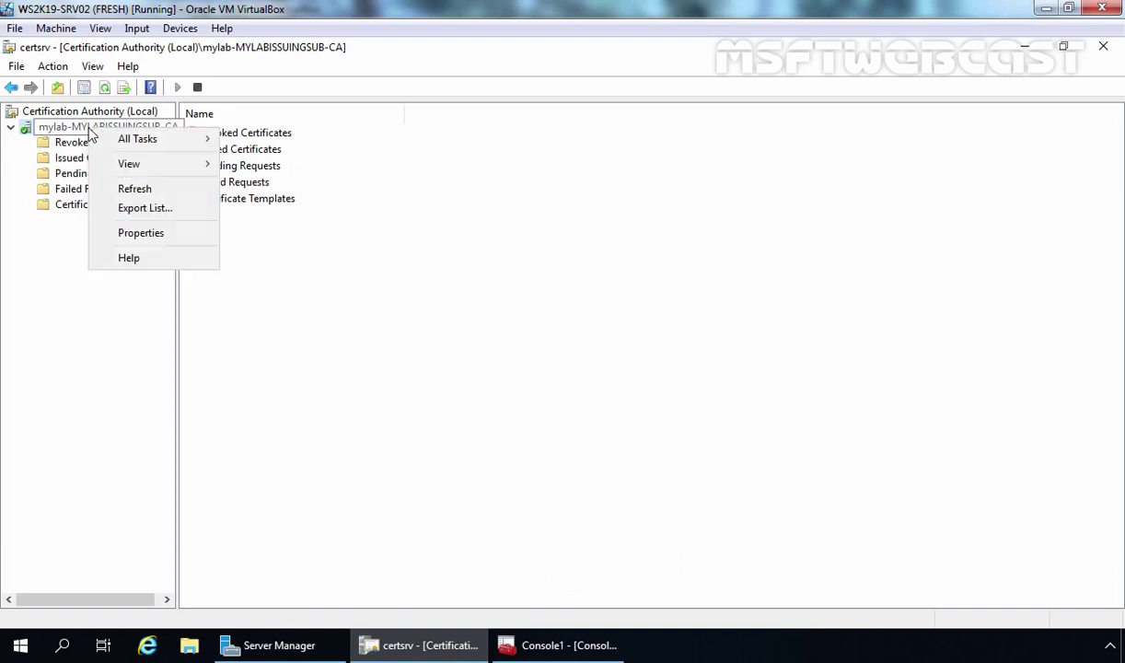
pyautogui.click(124, 233)
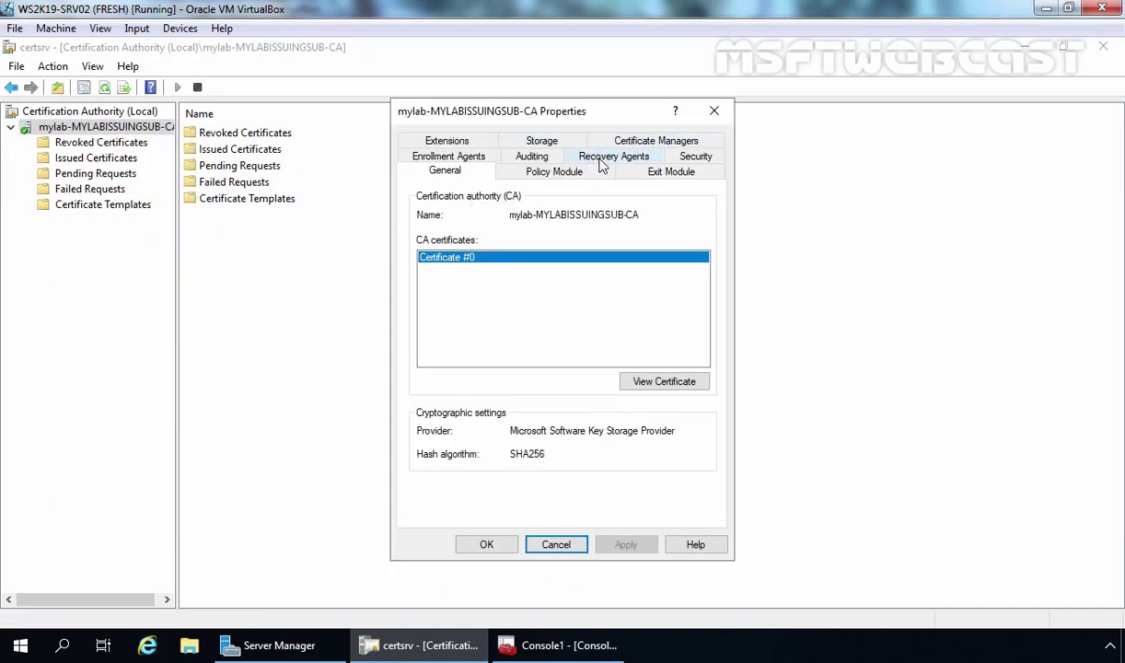
pyautogui.click(603, 158)
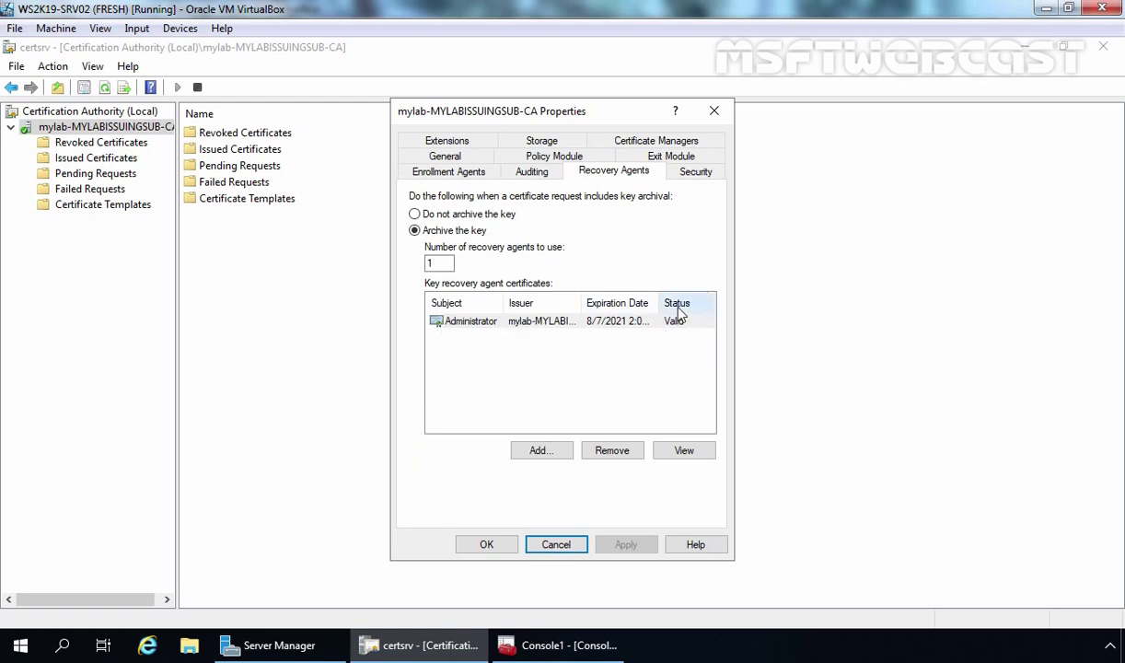
pyautogui.click(488, 545)
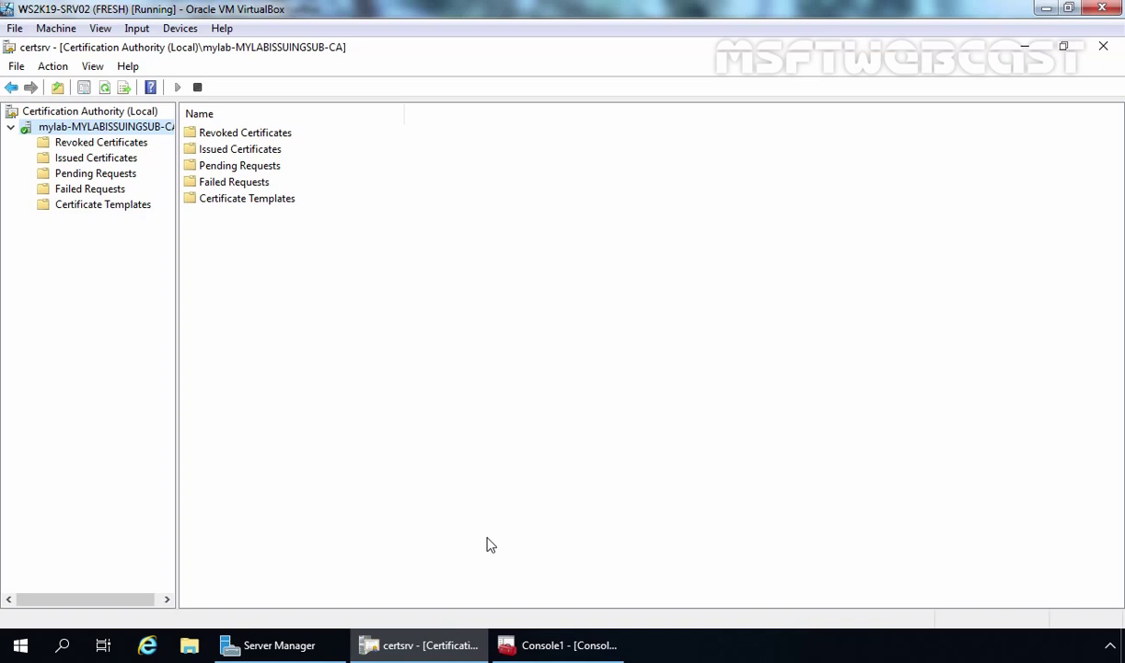
# Refresh the current user's Personal store in the certificates console and review the purpose and details of its Key Recovery Agent certificate.
pyautogui.click(555, 648)
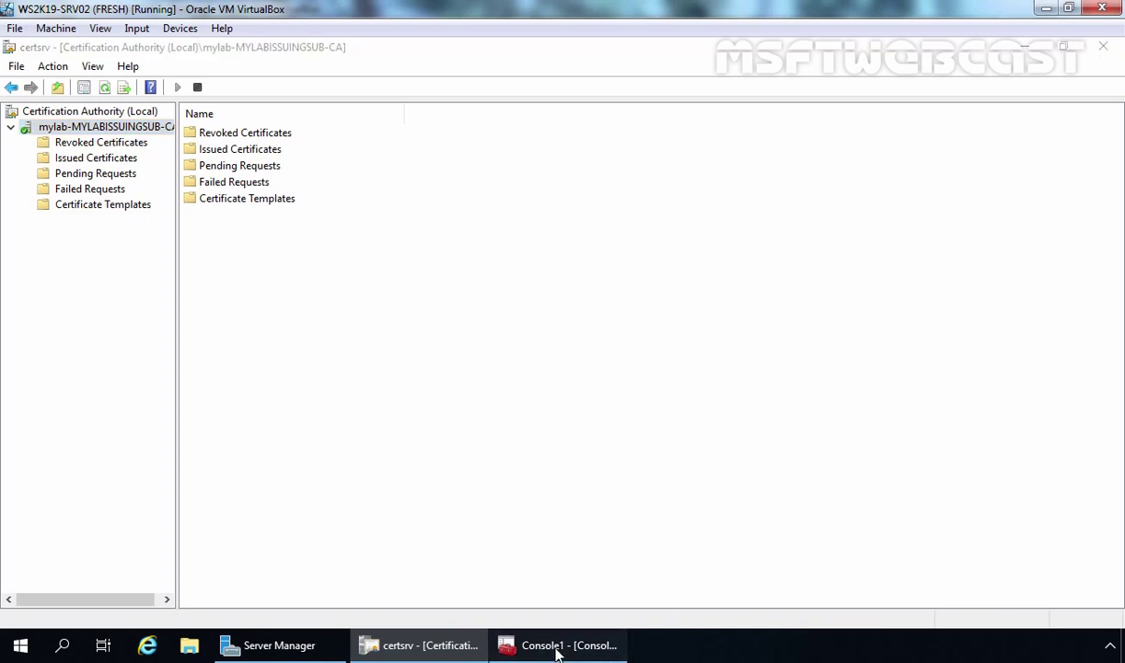
pyautogui.rightClick(358, 197)
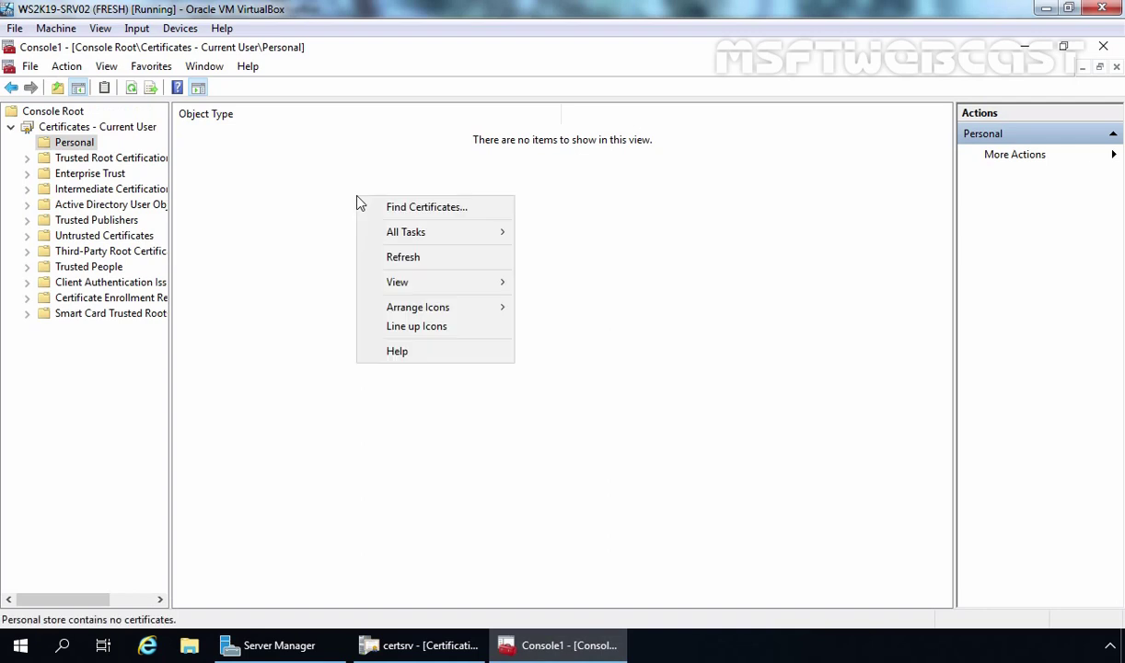
pyautogui.click(399, 258)
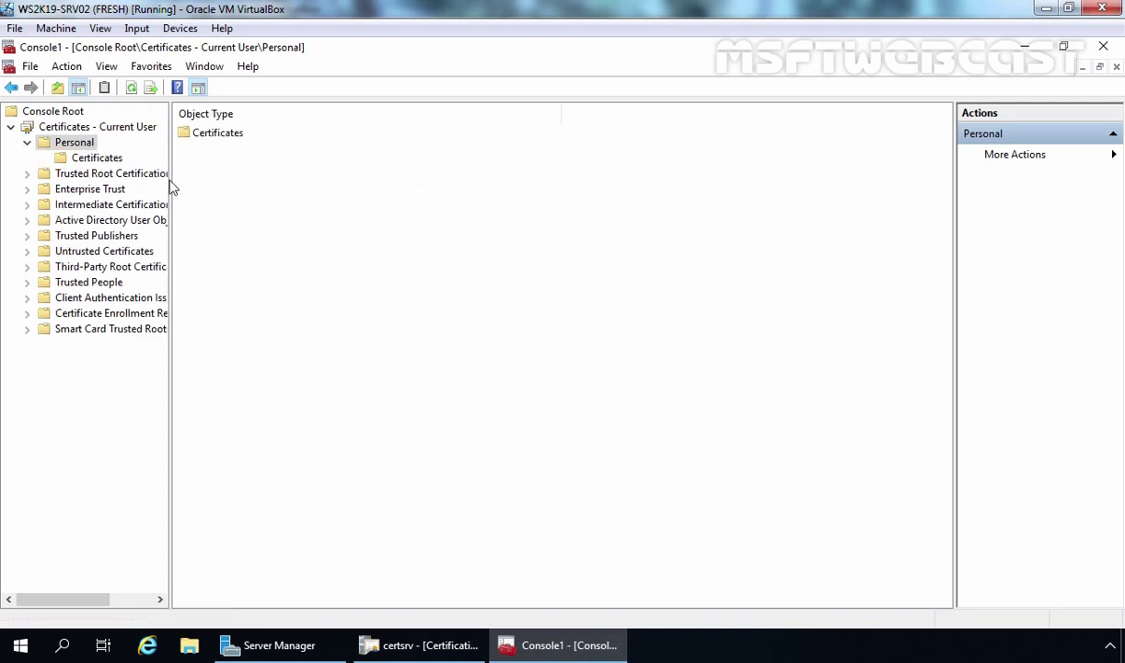
pyautogui.click(100, 158)
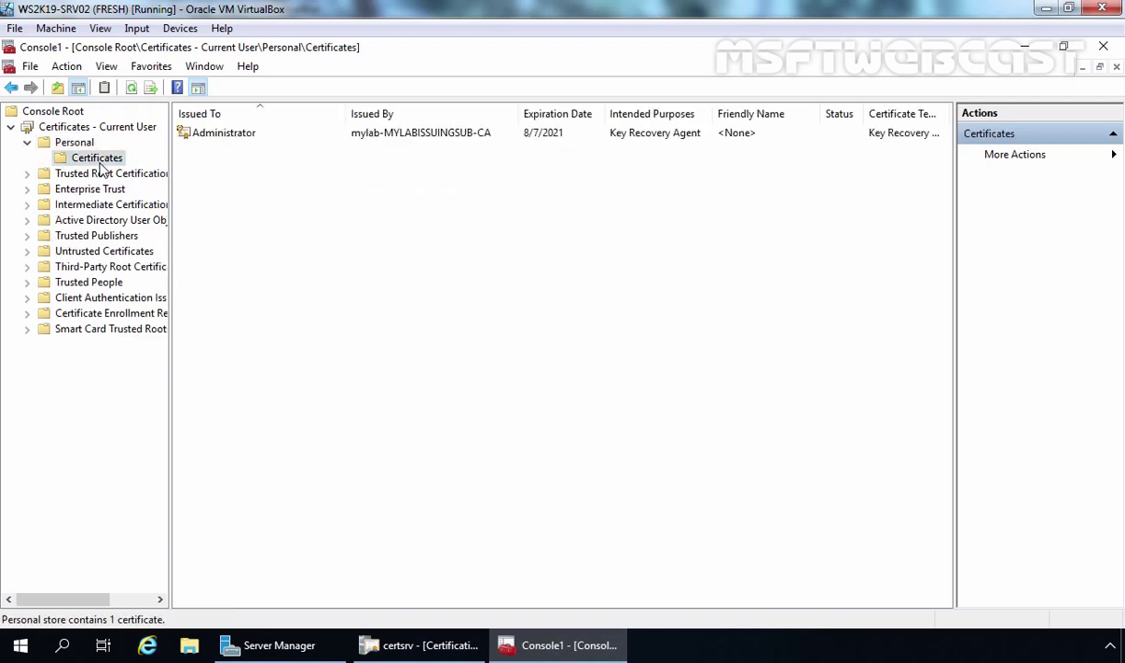
pyautogui.doubleClick(213, 136)
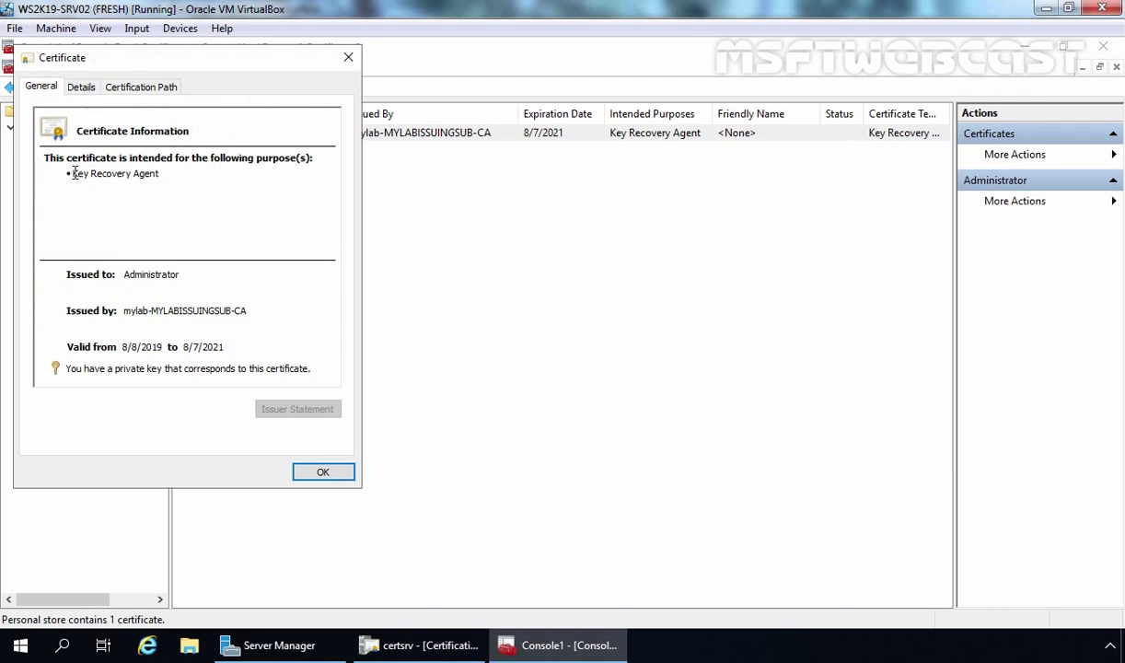
pyautogui.moveTo(74, 173); pyautogui.dragTo(172, 174)
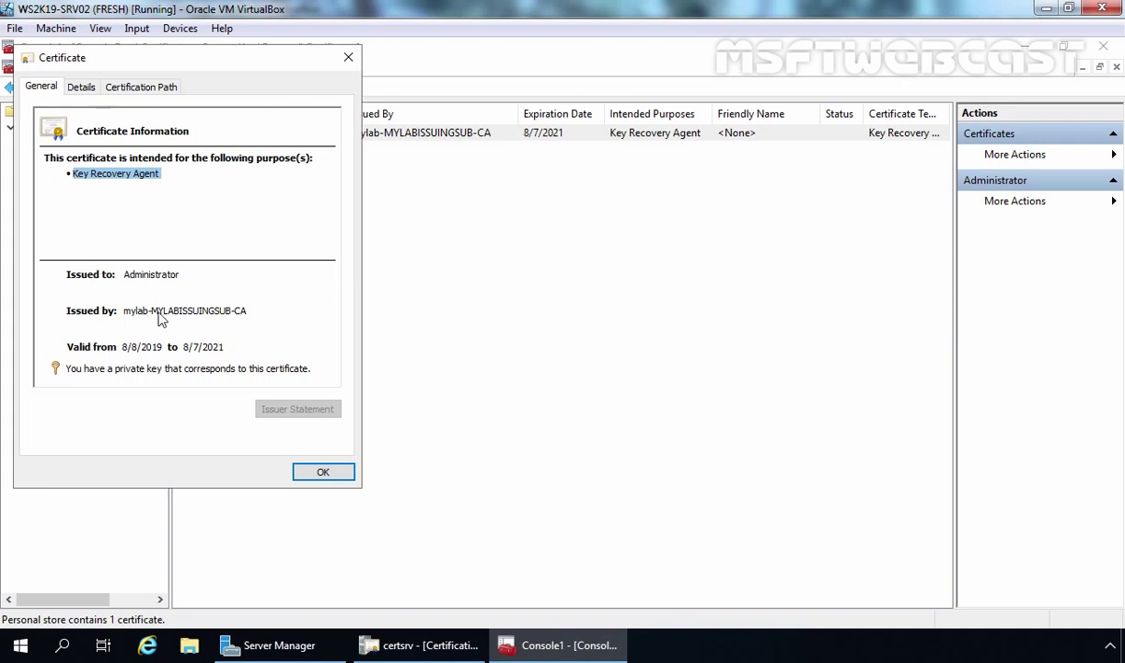
pyautogui.click(321, 472)
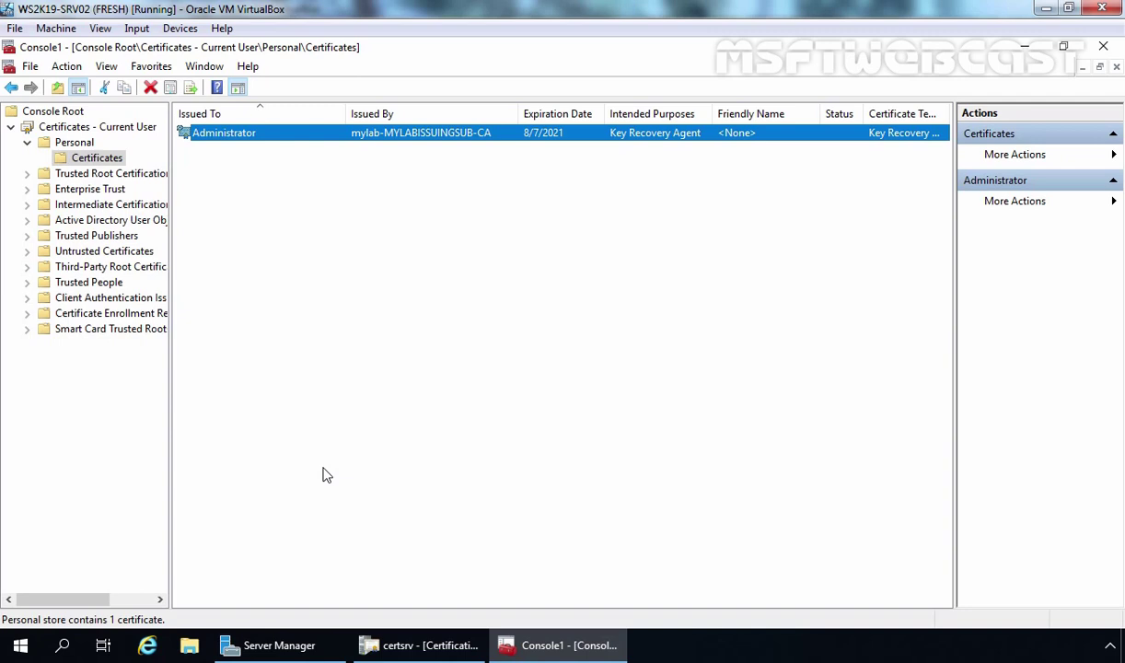
# Switch to the Certification Authority console and delete the User template from the issuing CA's certificate templates.
pyautogui.click(402, 650)
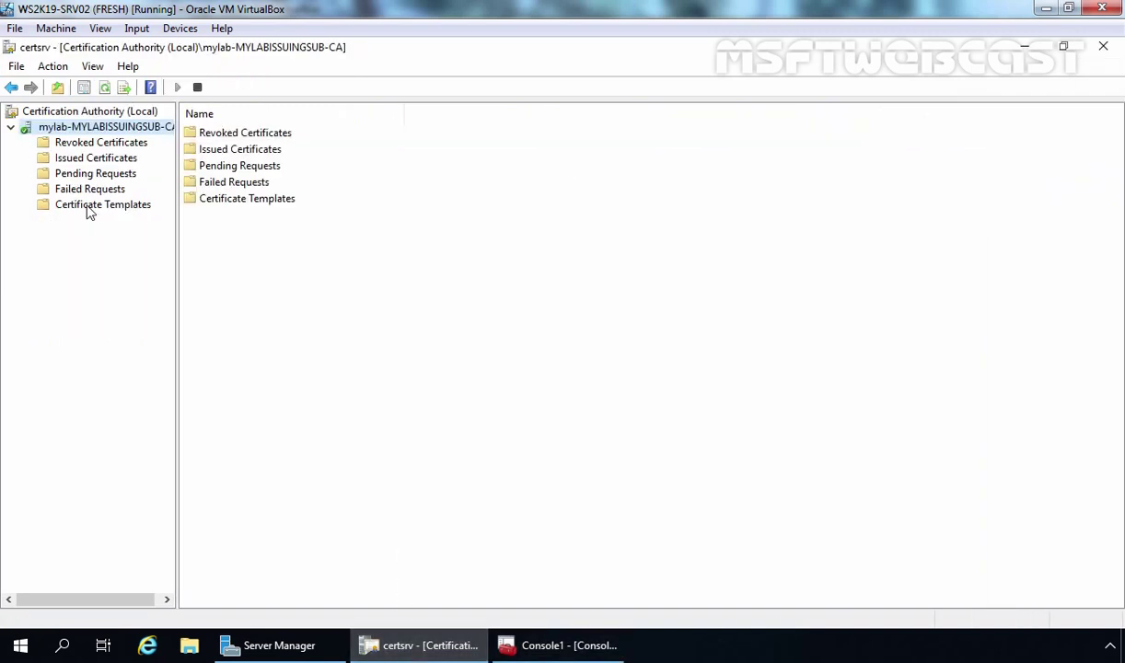
pyautogui.click(90, 210)
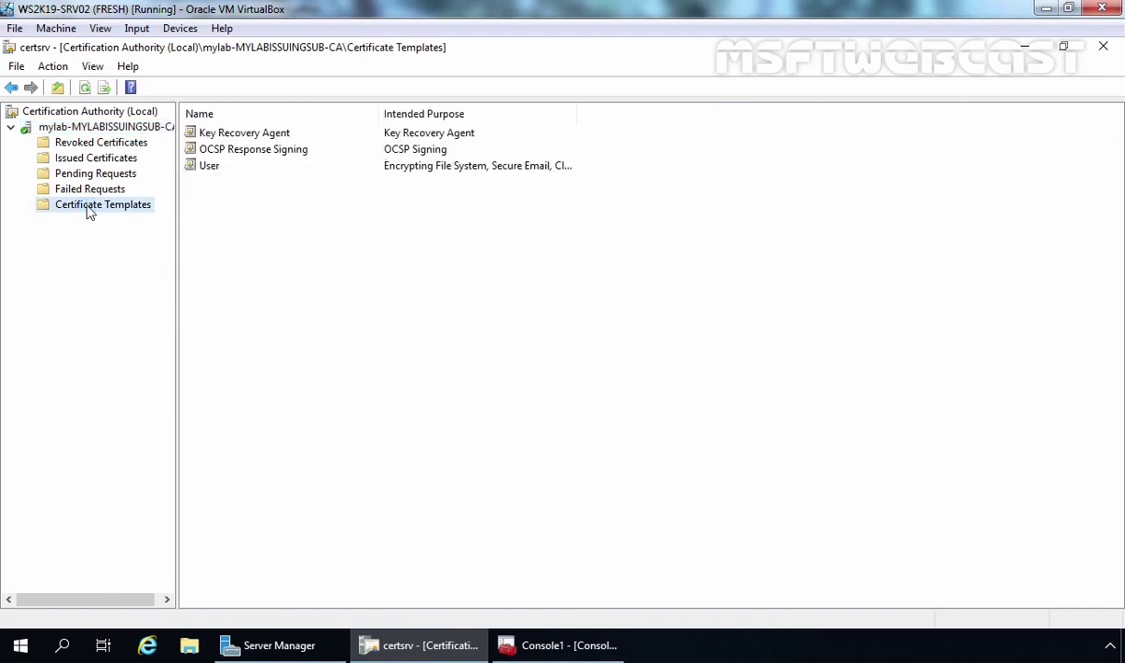
pyautogui.click(213, 171)
pyautogui.rightClick(214, 171)
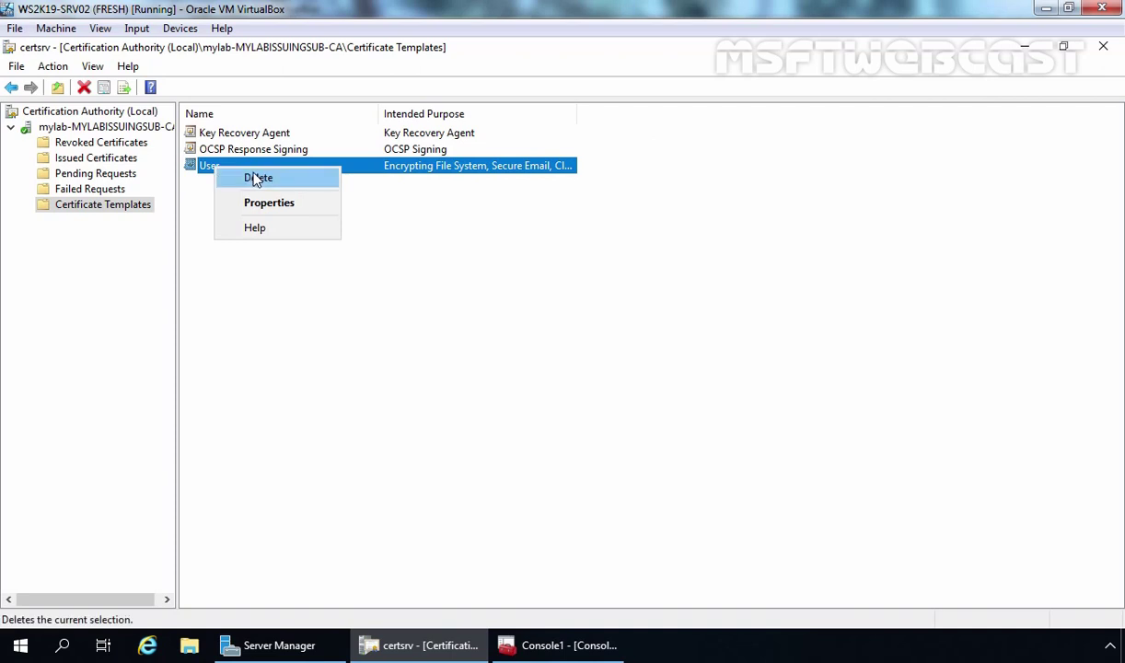
pyautogui.click(246, 174)
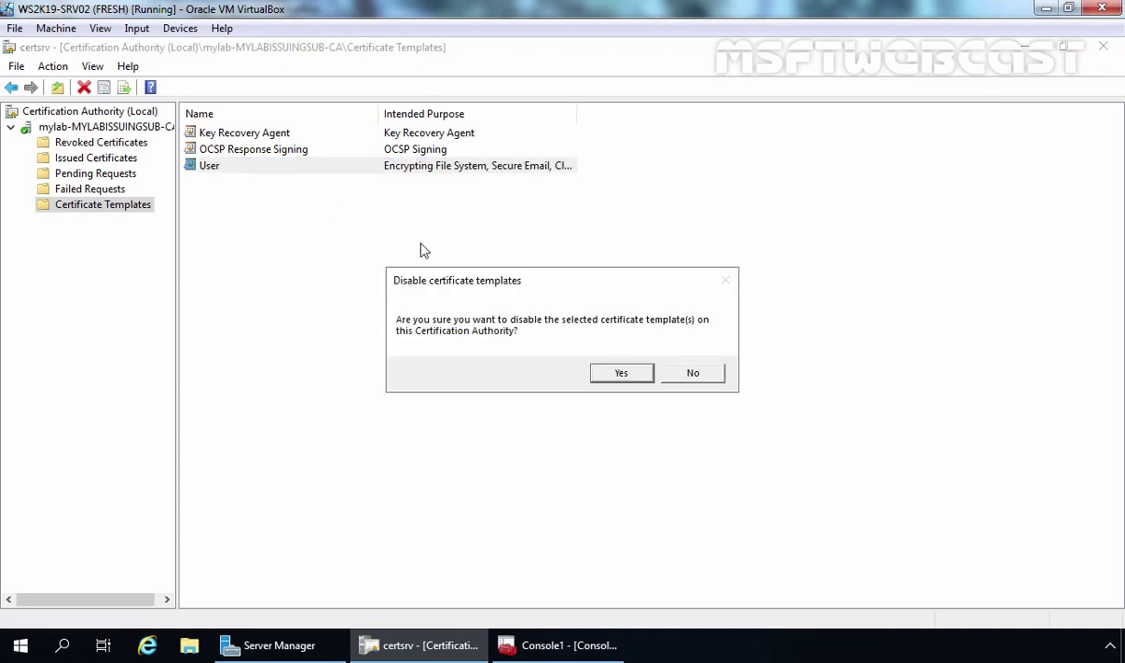
pyautogui.click(619, 371)
# Open the management console for the issuing CA's certificate templates and duplicate the Basic EFS template.
pyautogui.click(94, 206)
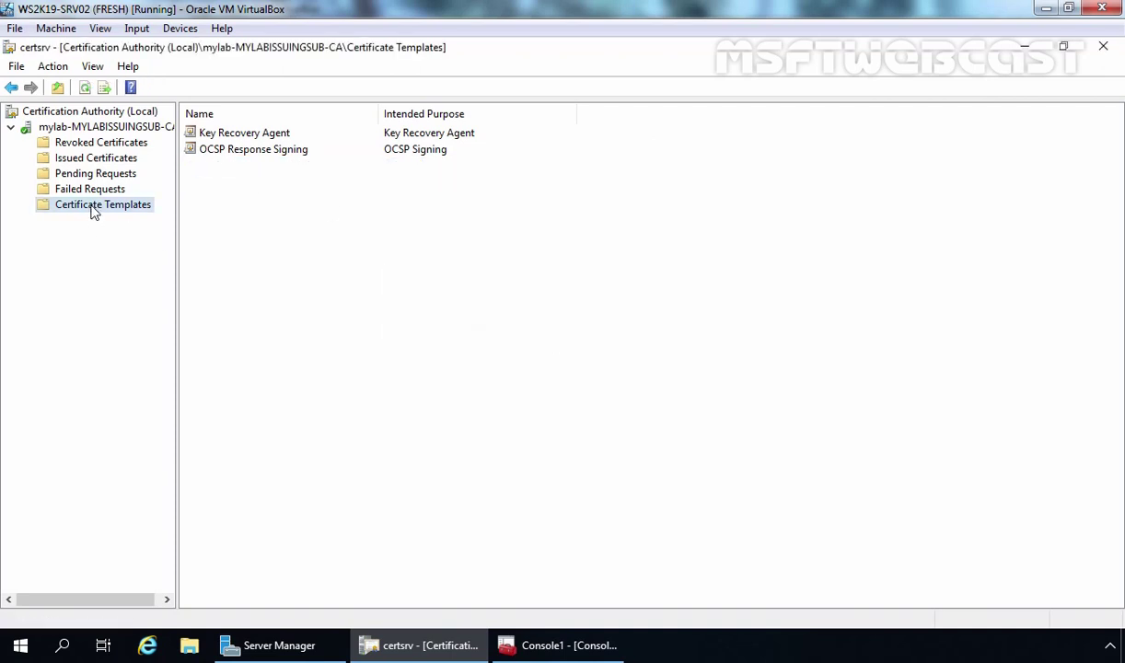
pyautogui.rightClick(92, 208)
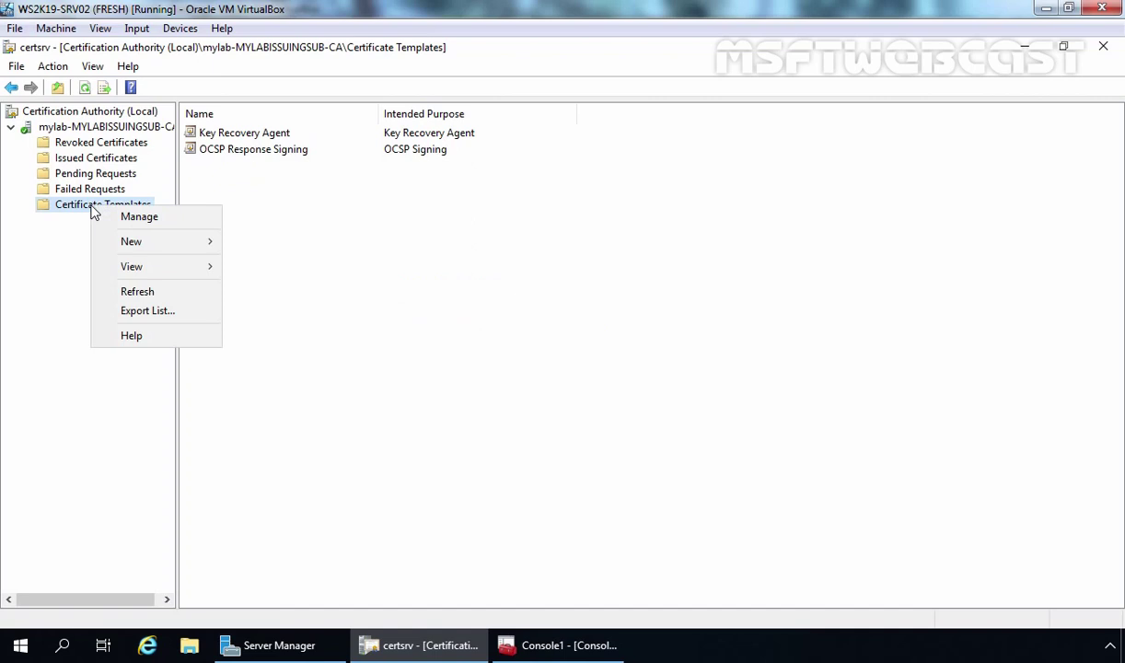
pyautogui.click(167, 219)
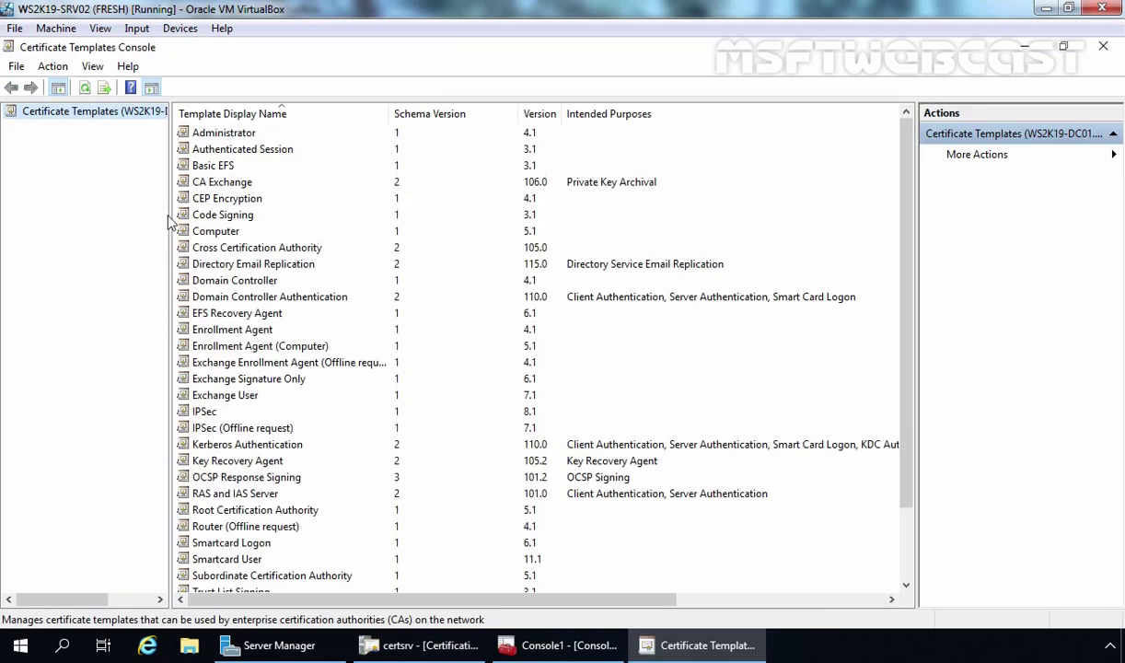
pyautogui.click(209, 167)
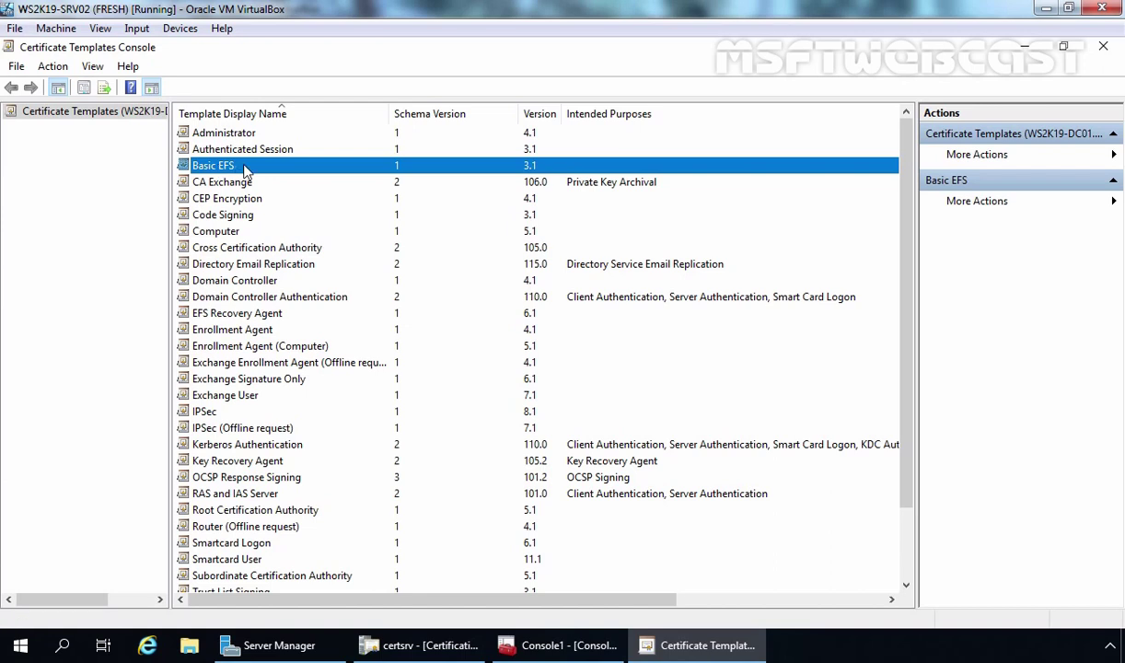
pyautogui.rightClick(244, 167)
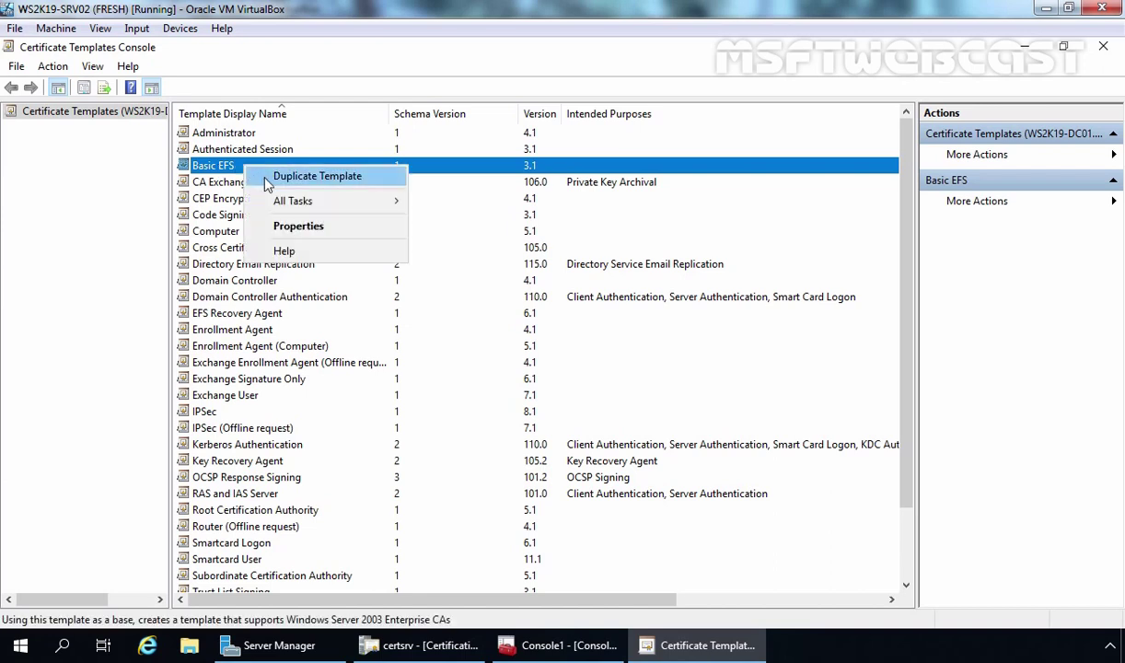
pyautogui.click(304, 180)
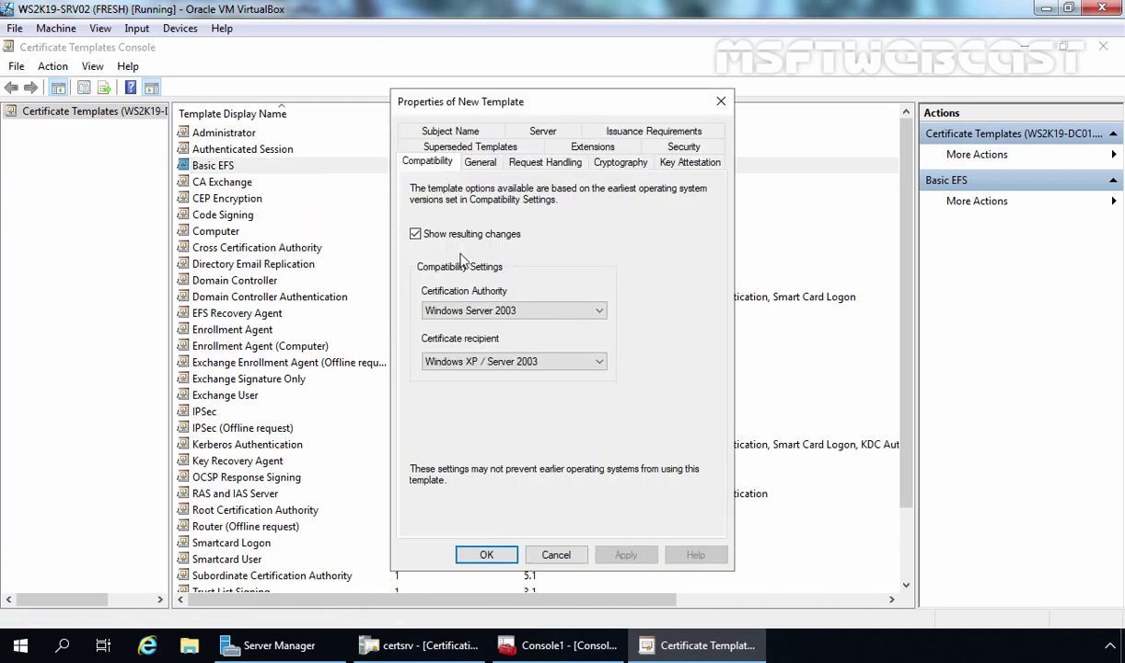
# Set the new template's compatibility to Windows Server 2016 for the certification authority and Windows 10 / Windows Server 2016 for the recipient, accepting the resulting changes.
pyautogui.click(595, 312)
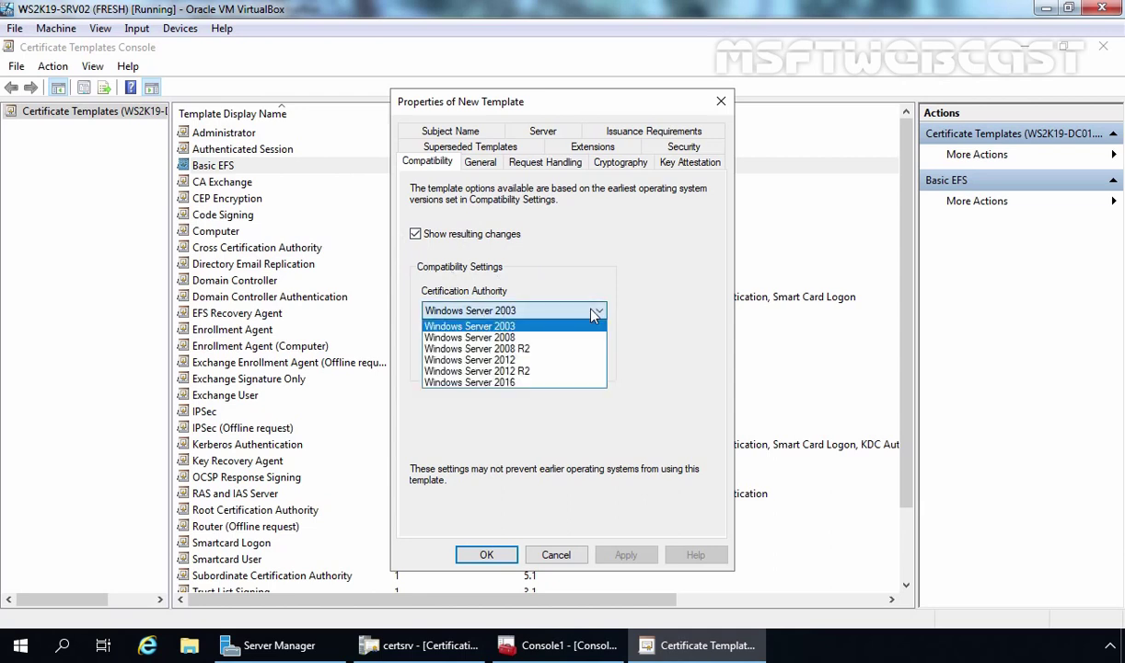
pyautogui.click(498, 382)
pyautogui.click(695, 465)
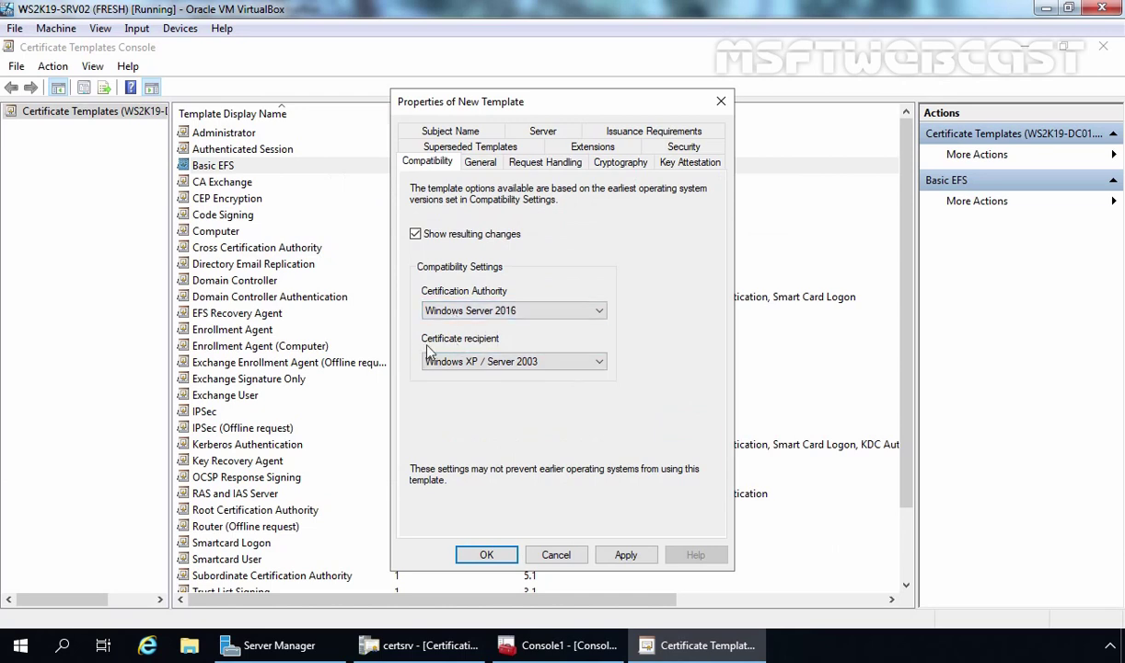
pyautogui.click(521, 362)
pyautogui.click(507, 434)
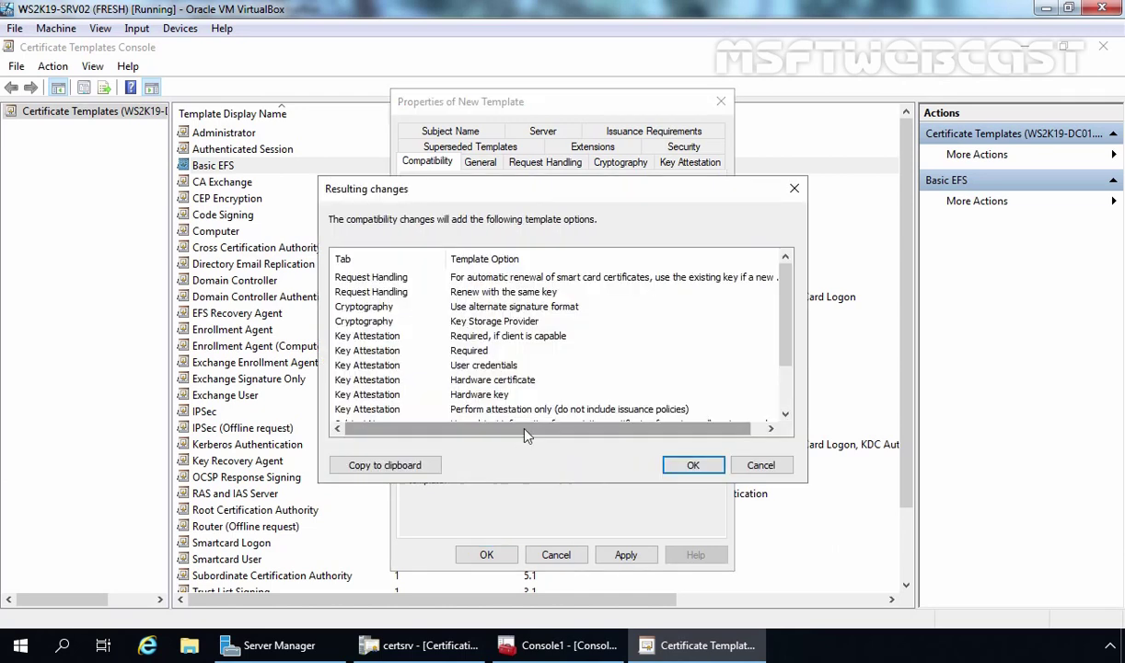
pyautogui.click(679, 462)
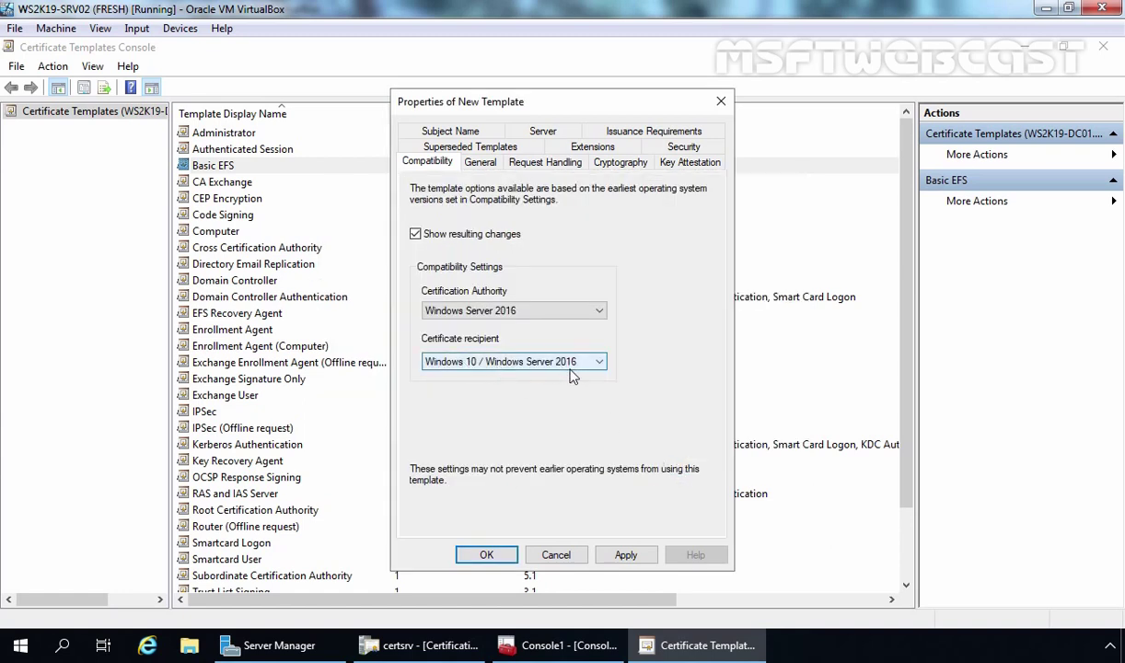
# Set the new template's display name to MYLAB Basic EFS.
pyautogui.click(480, 163)
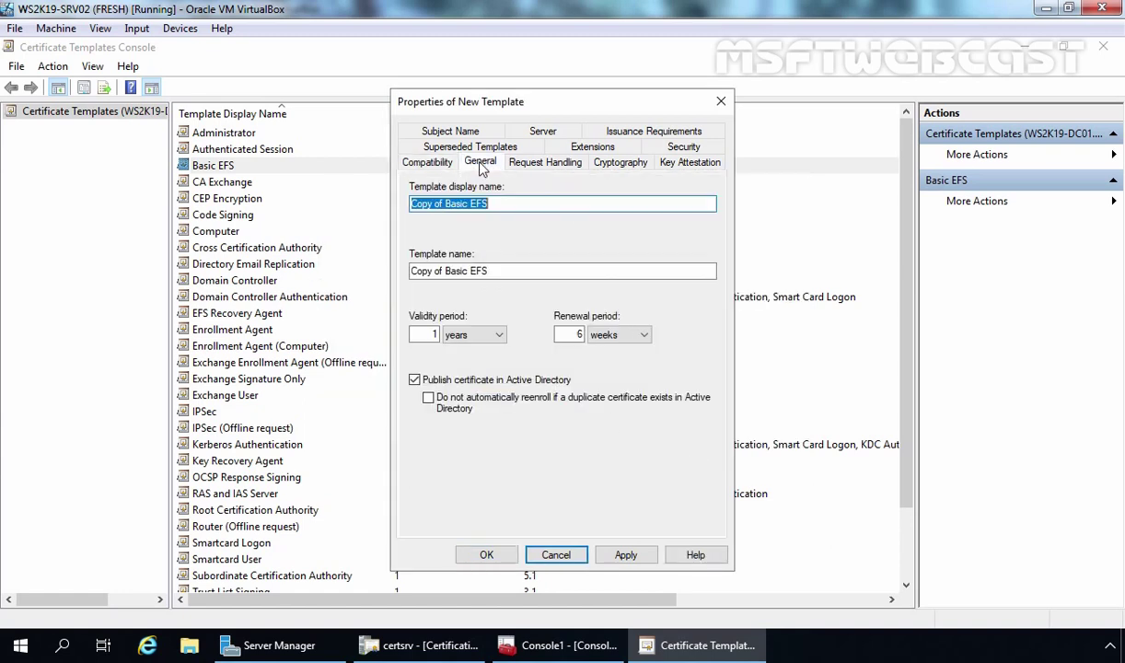
pyautogui.moveTo(443, 203); pyautogui.dragTo(342, 214)
pyautogui.write('MYLAB')
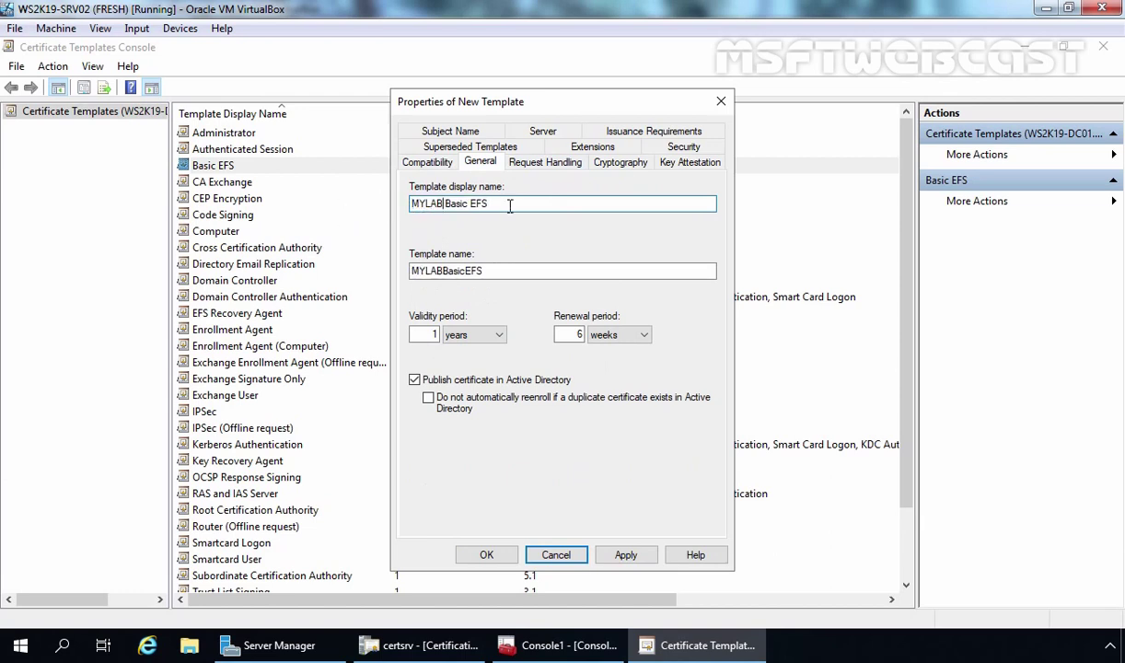
# Enable archiving of the subject's encryption private key in the template's request handling and accept the key archival notice.
pyautogui.click(538, 165)
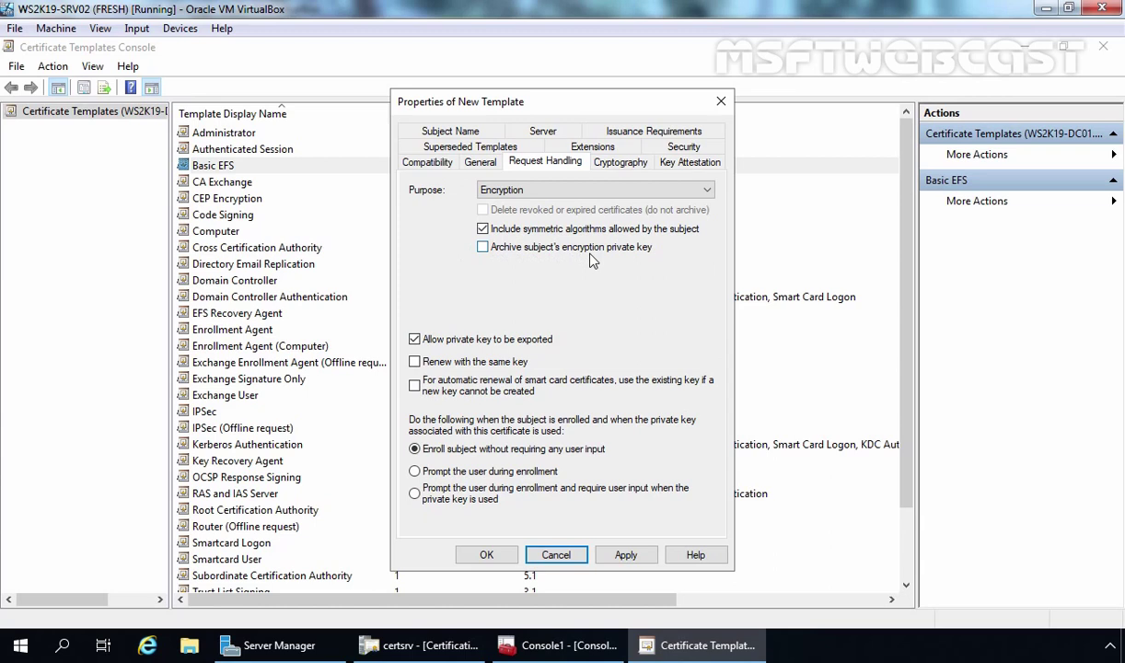
pyautogui.click(483, 248)
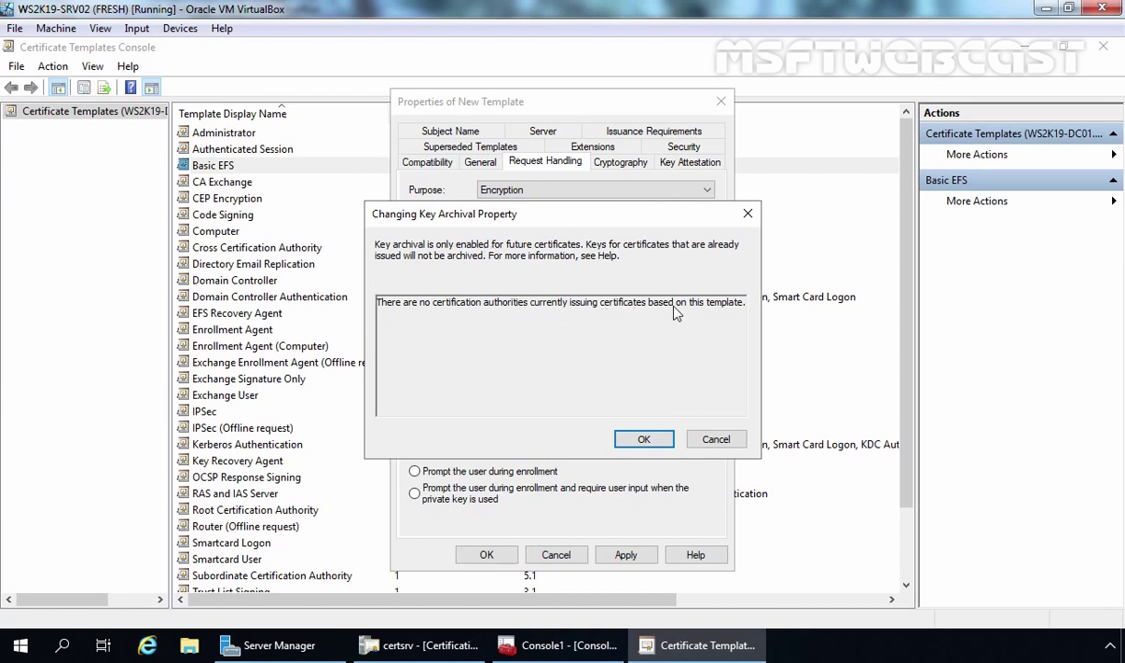
pyautogui.click(643, 440)
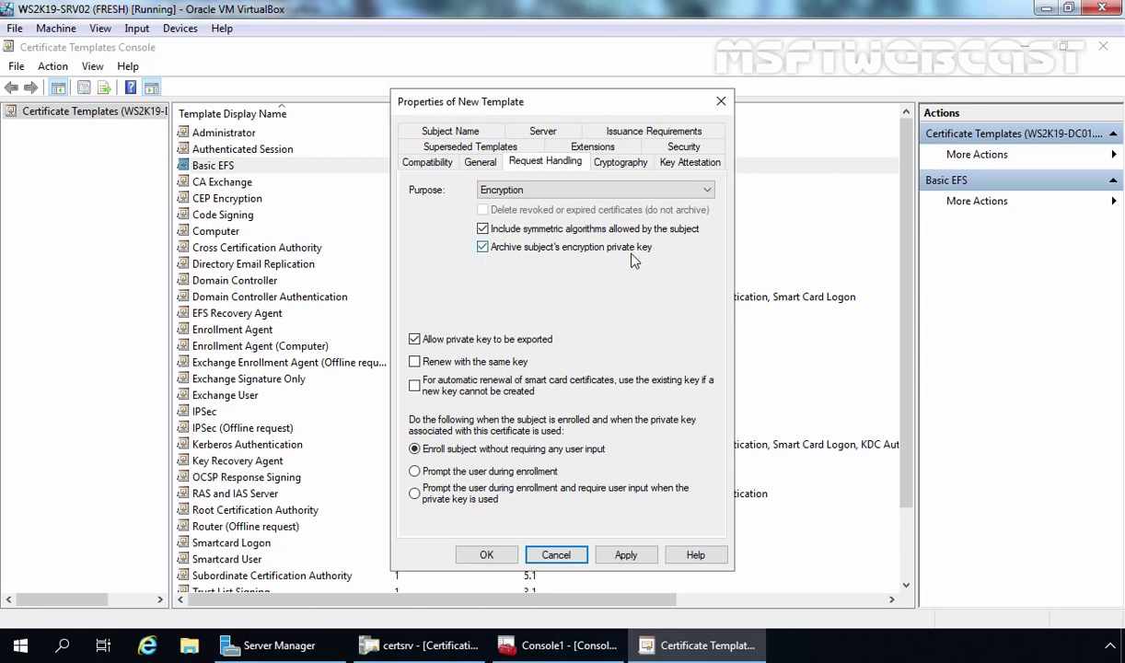
# Set the template's minimum key size to 4096 and review its subject name settings.
pyautogui.click(604, 161)
pyautogui.moveTo(566, 242); pyautogui.dragTo(513, 237)
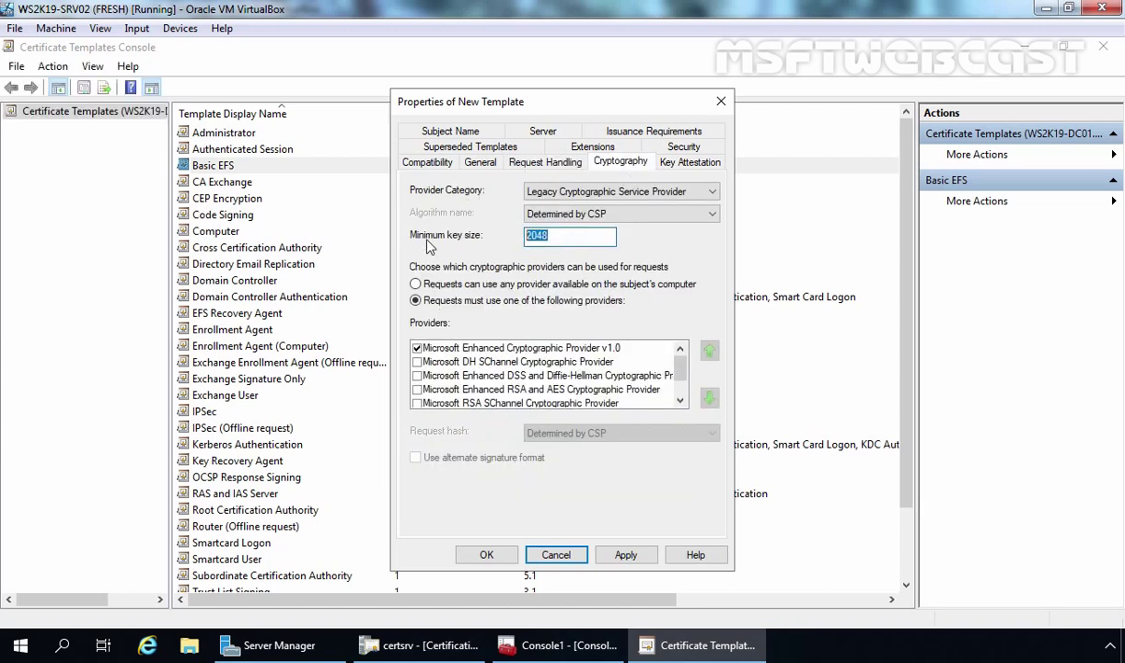
pyautogui.write('4096')
pyautogui.click(451, 132)
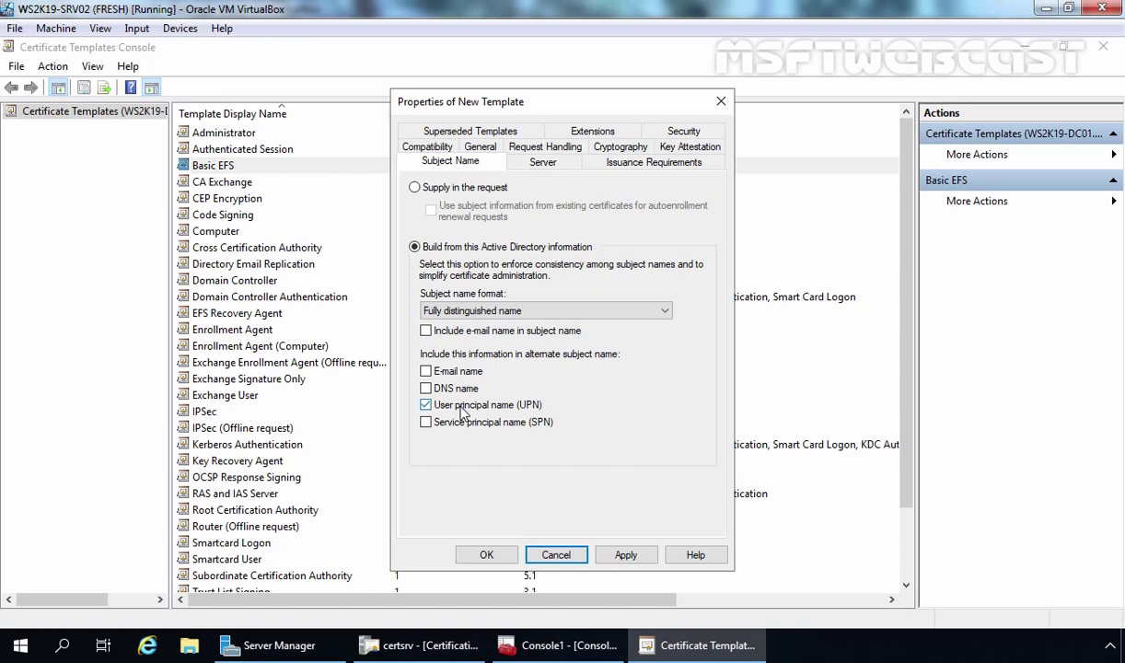
# Allow Domain Users the Read permission on the new template, apply the change and save the template.
pyautogui.click(688, 132)
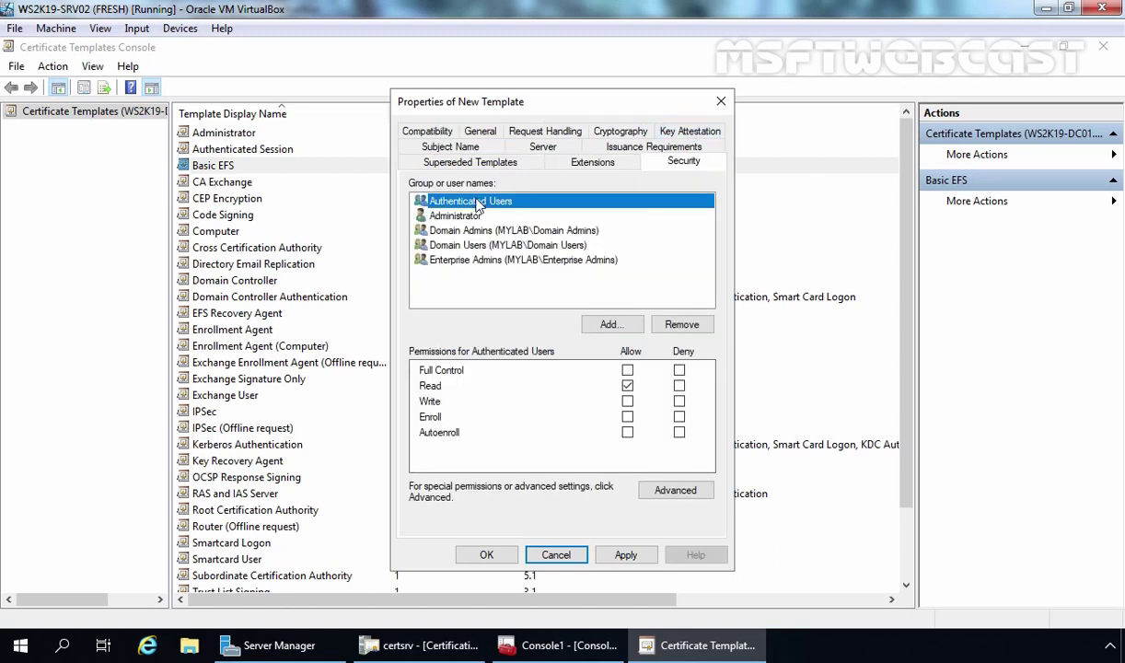
pyautogui.click(445, 247)
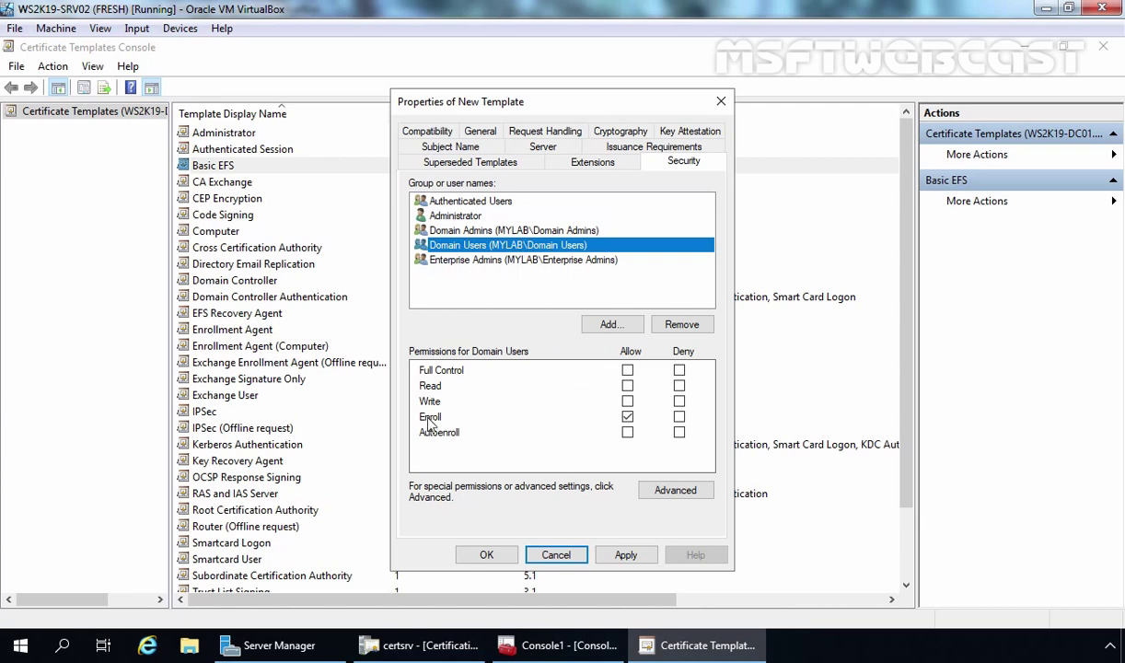
pyautogui.click(627, 387)
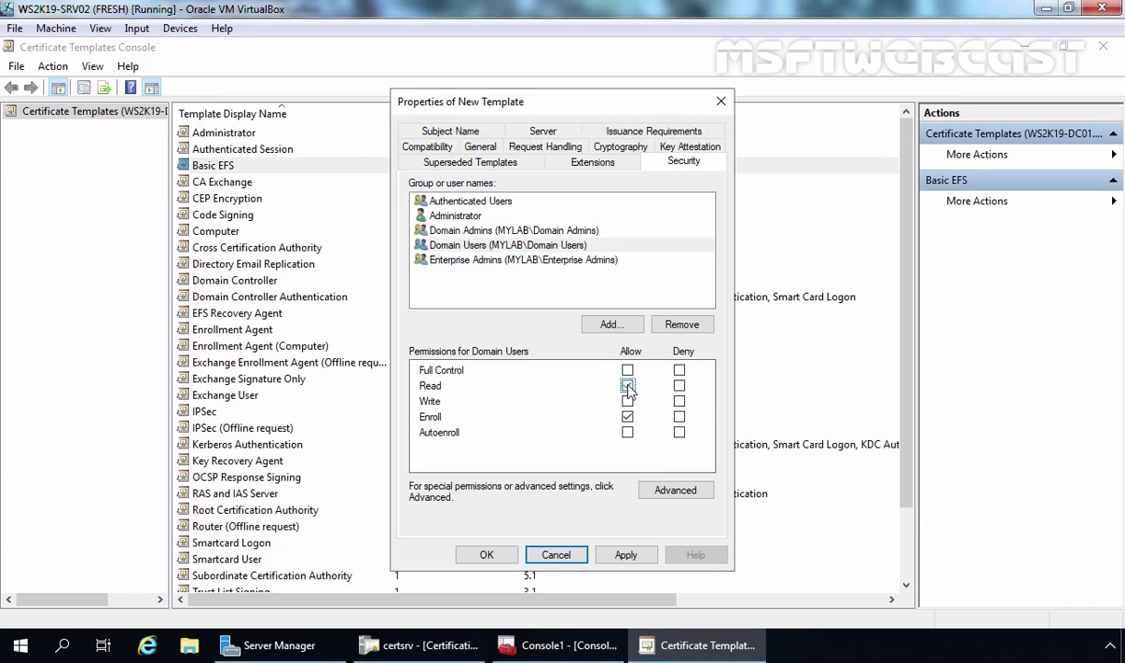
pyautogui.click(627, 555)
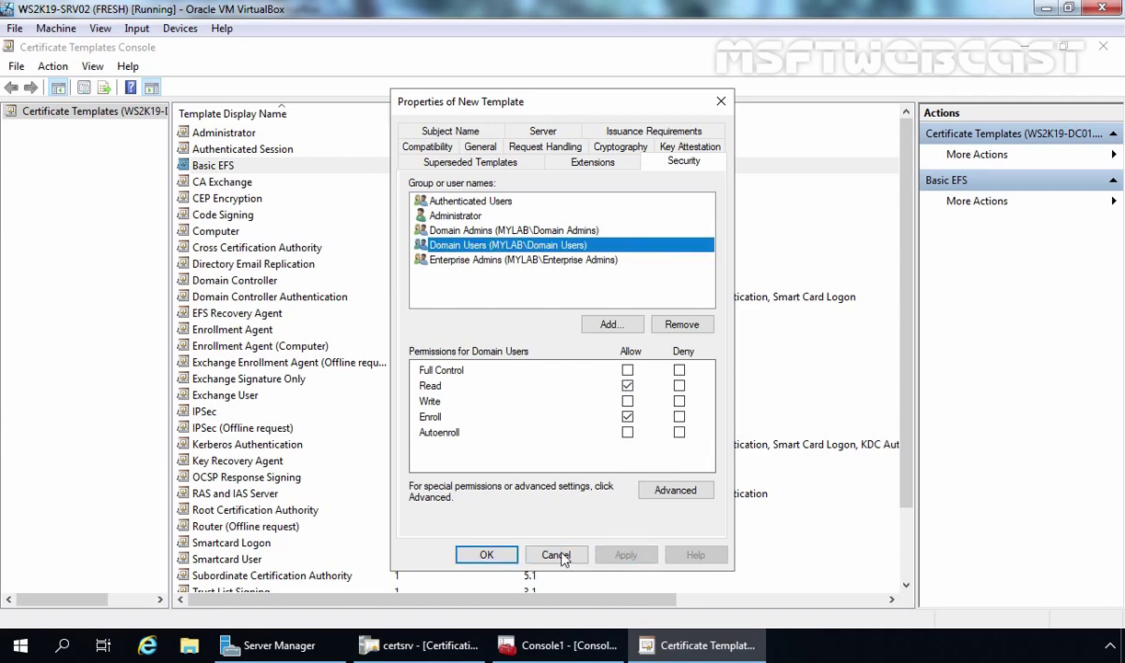
pyautogui.click(475, 555)
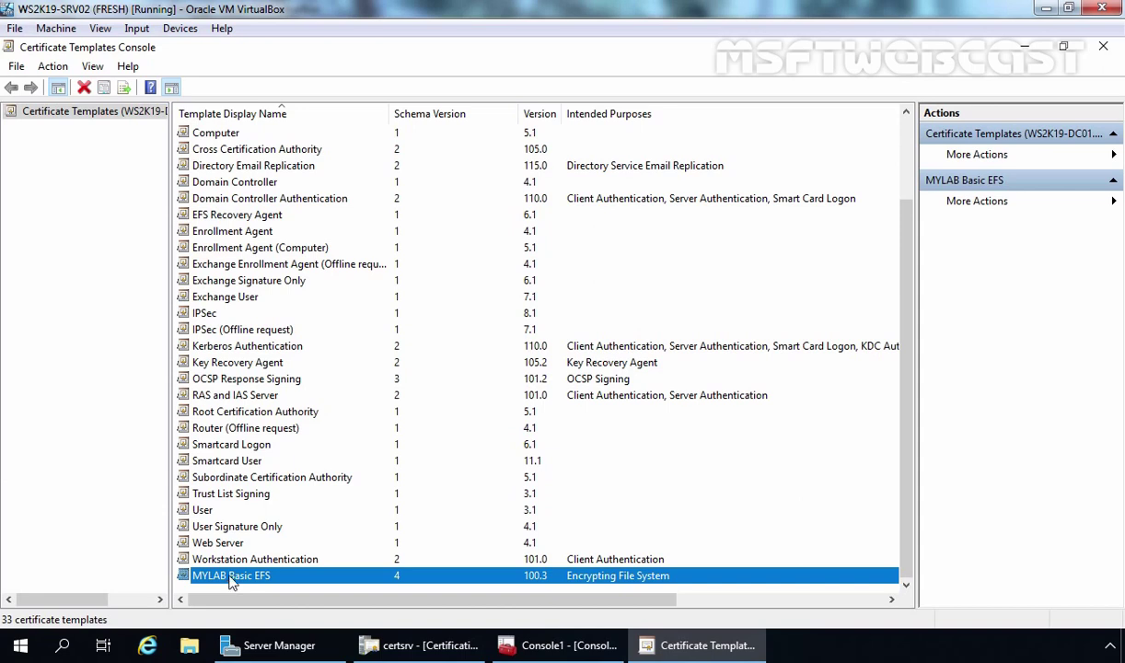
# Close the templates console and enable MYLAB Basic EFS as a certificate template to issue on the issuing CA.
pyautogui.click(1104, 50)
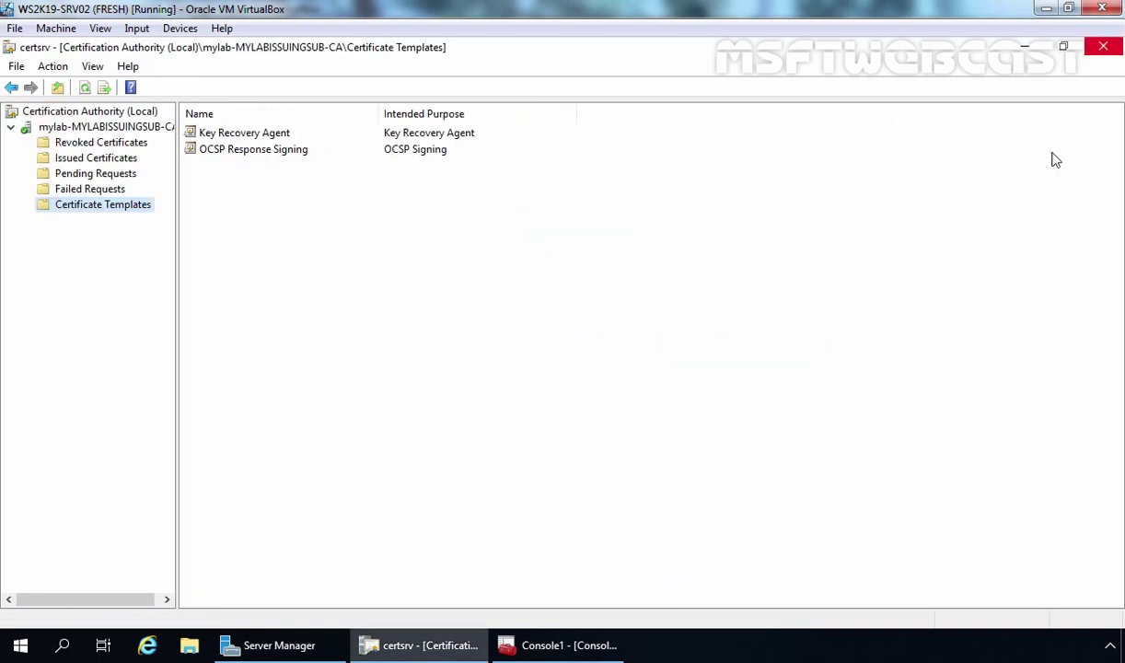
pyautogui.rightClick(99, 207)
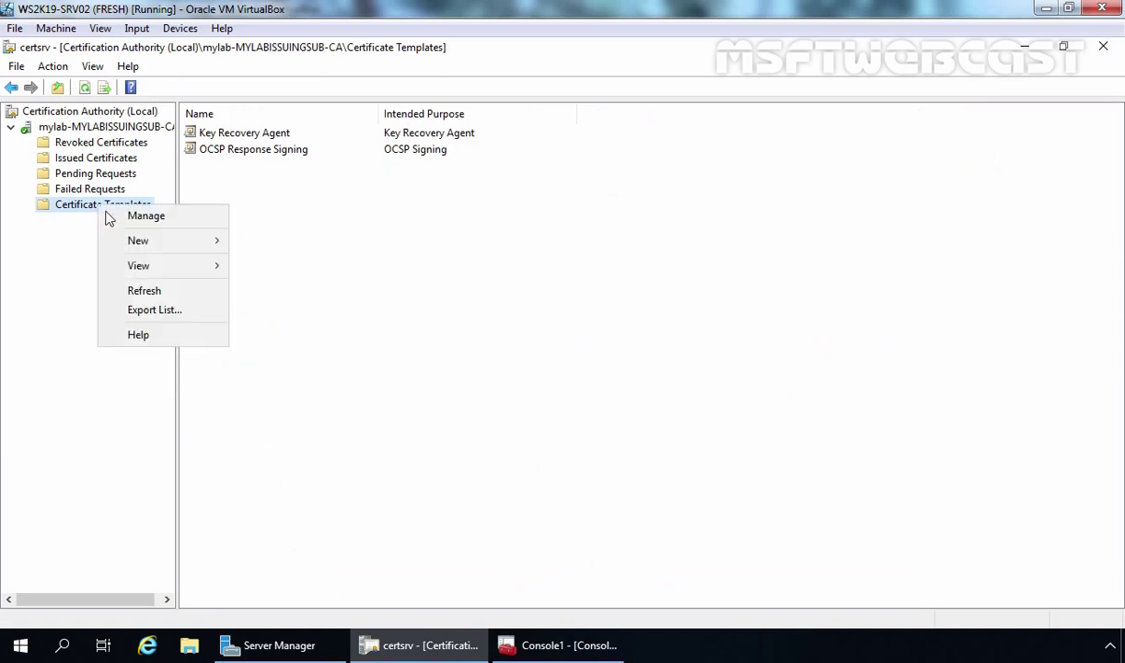
pyautogui.moveTo(137, 242)
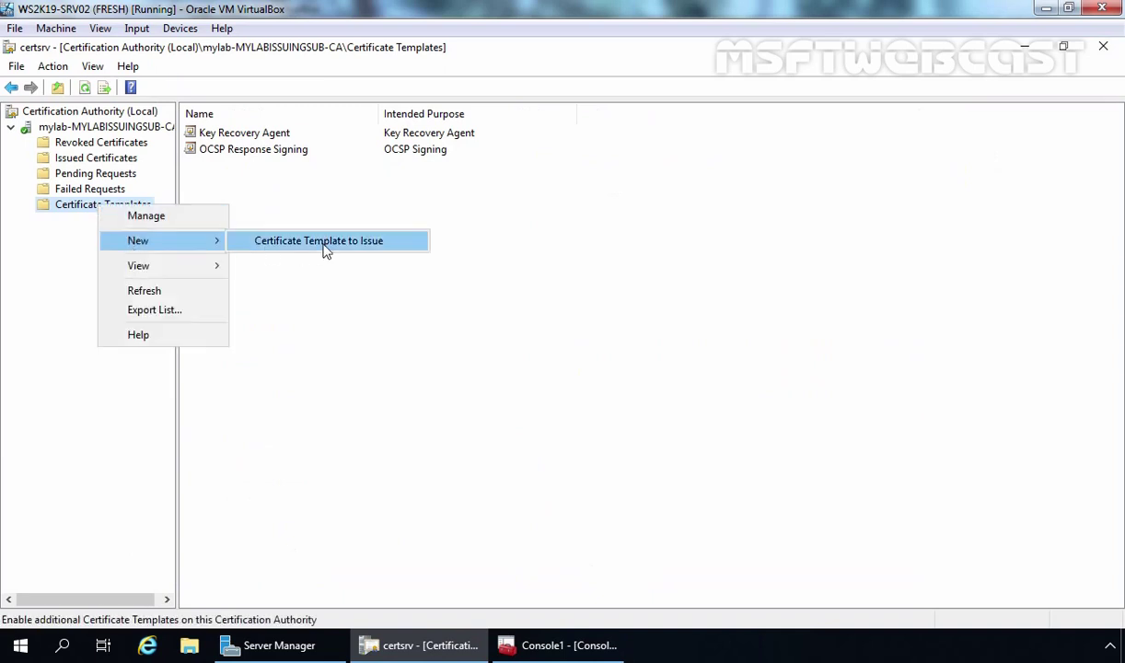
pyautogui.click(353, 243)
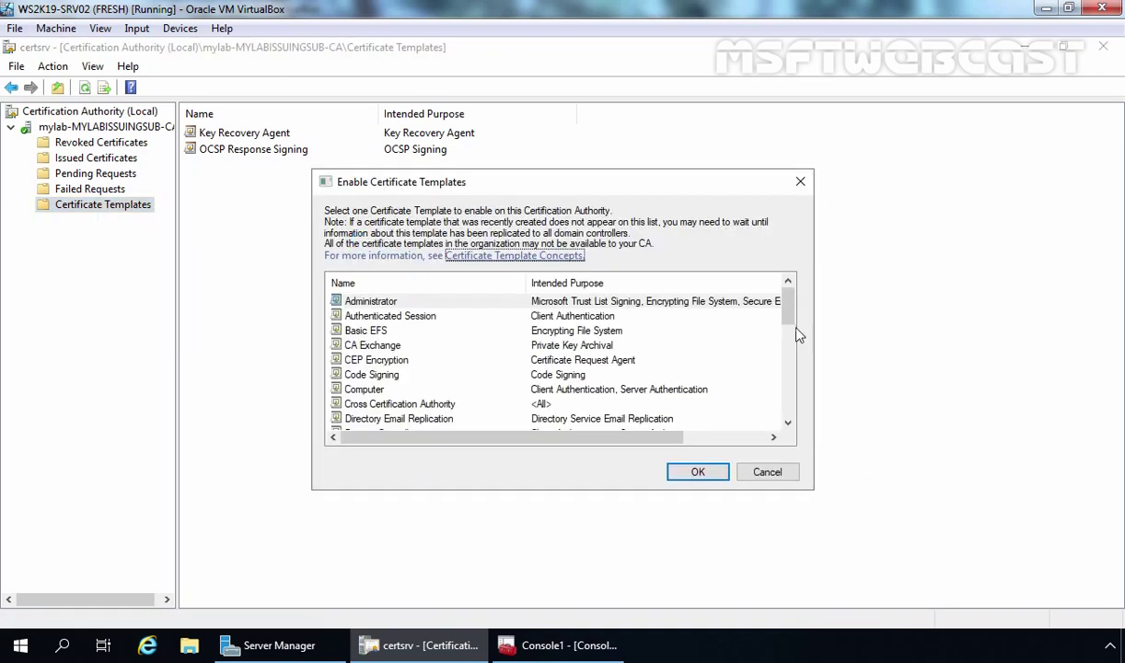
pyautogui.moveTo(792, 312); pyautogui.dragTo(797, 370)
pyautogui.click(350, 374)
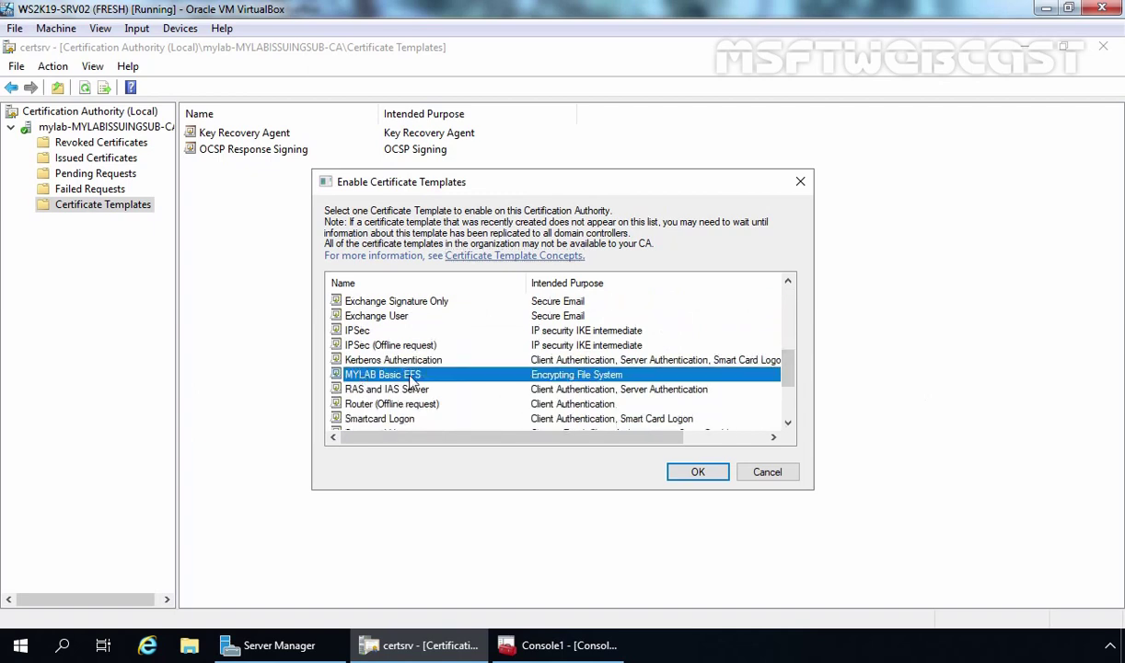
pyautogui.click(698, 471)
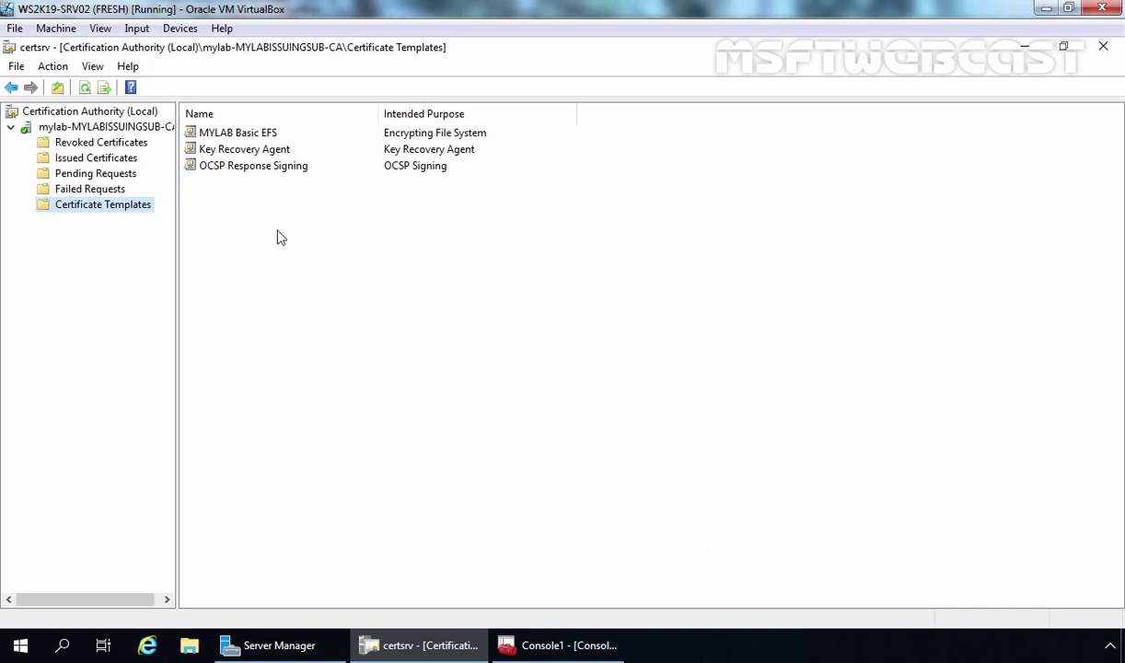
# Add the Archived Key column to the displayed columns of the CA's issued certificates list.
pyautogui.click(90, 162)
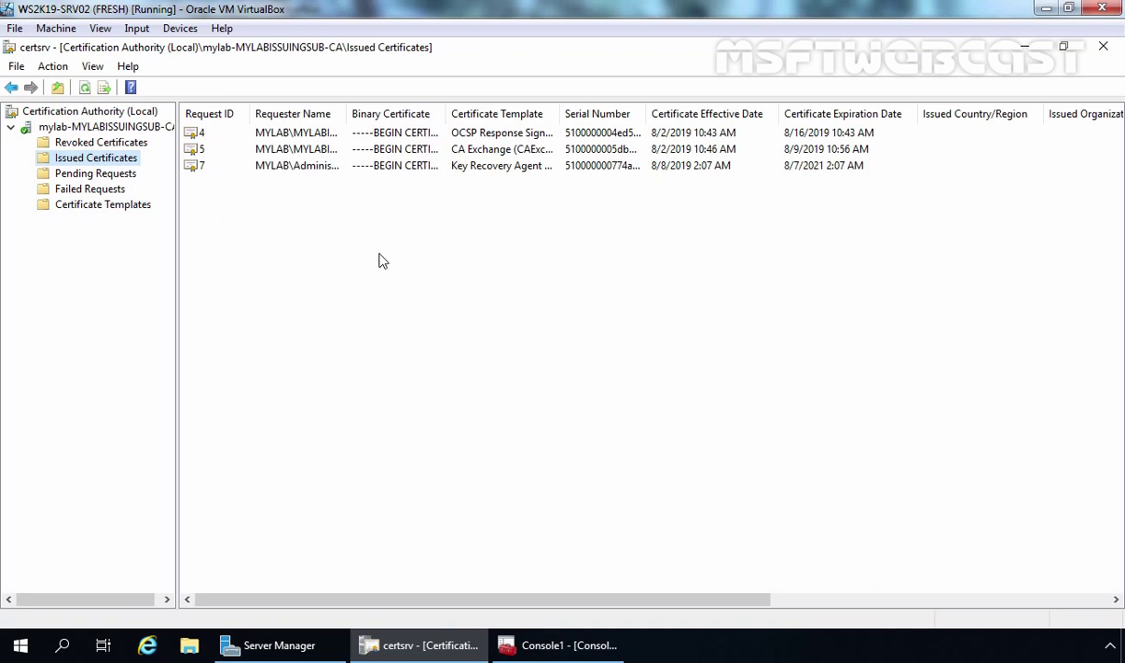
pyautogui.click(93, 67)
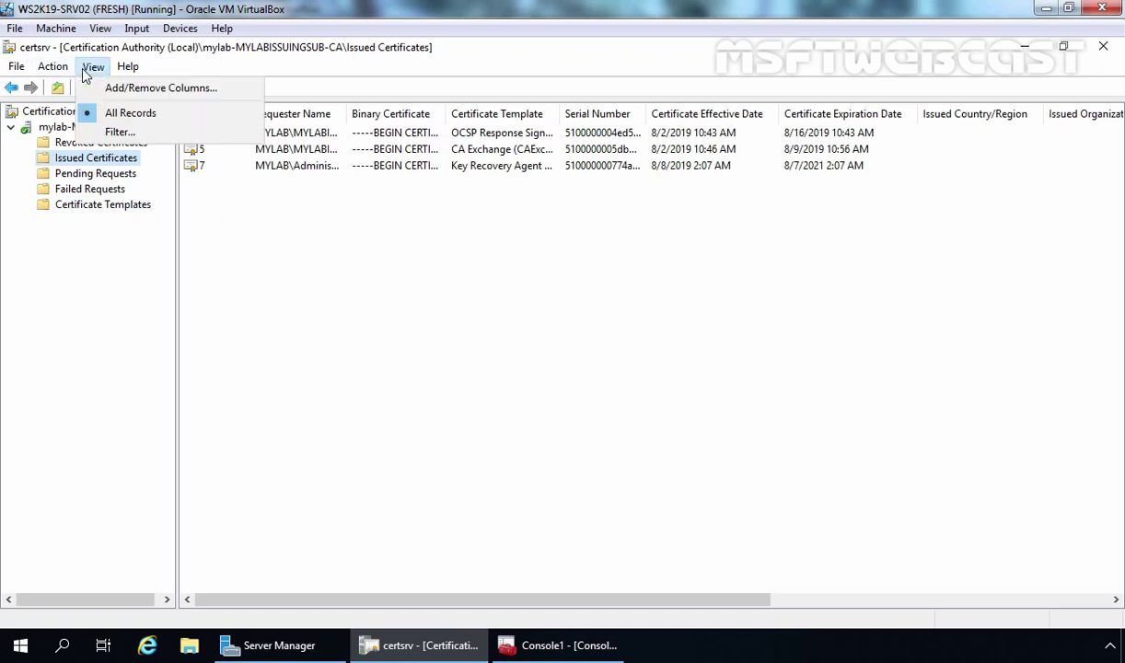
pyautogui.click(175, 89)
pyautogui.moveTo(455, 369); pyautogui.dragTo(465, 260)
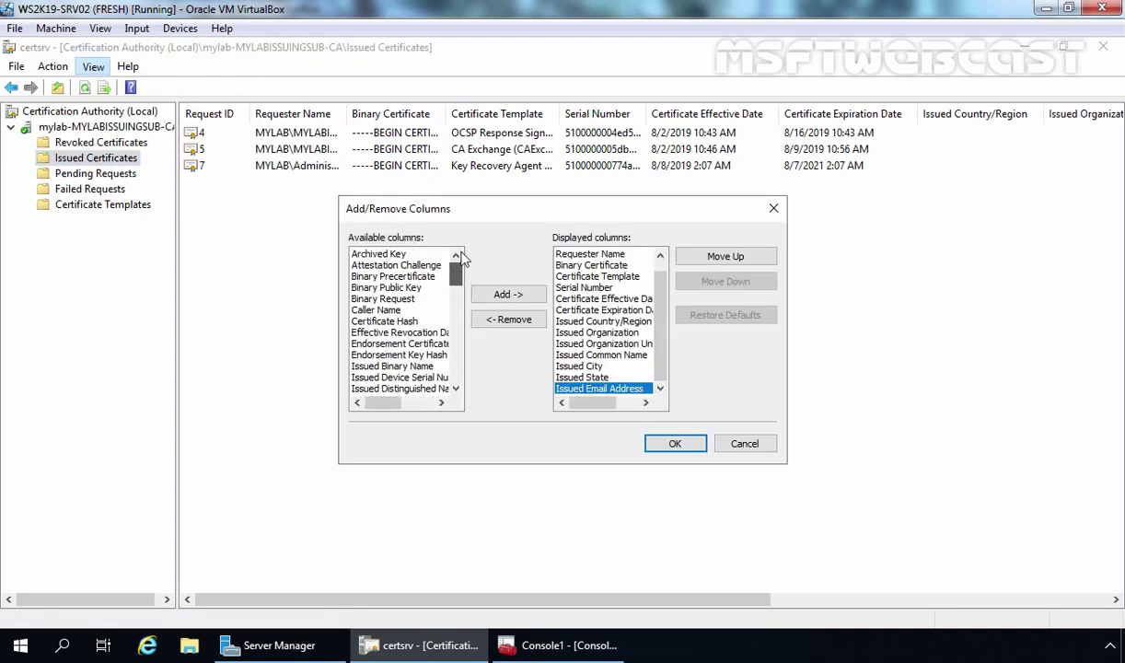
pyautogui.click(378, 254)
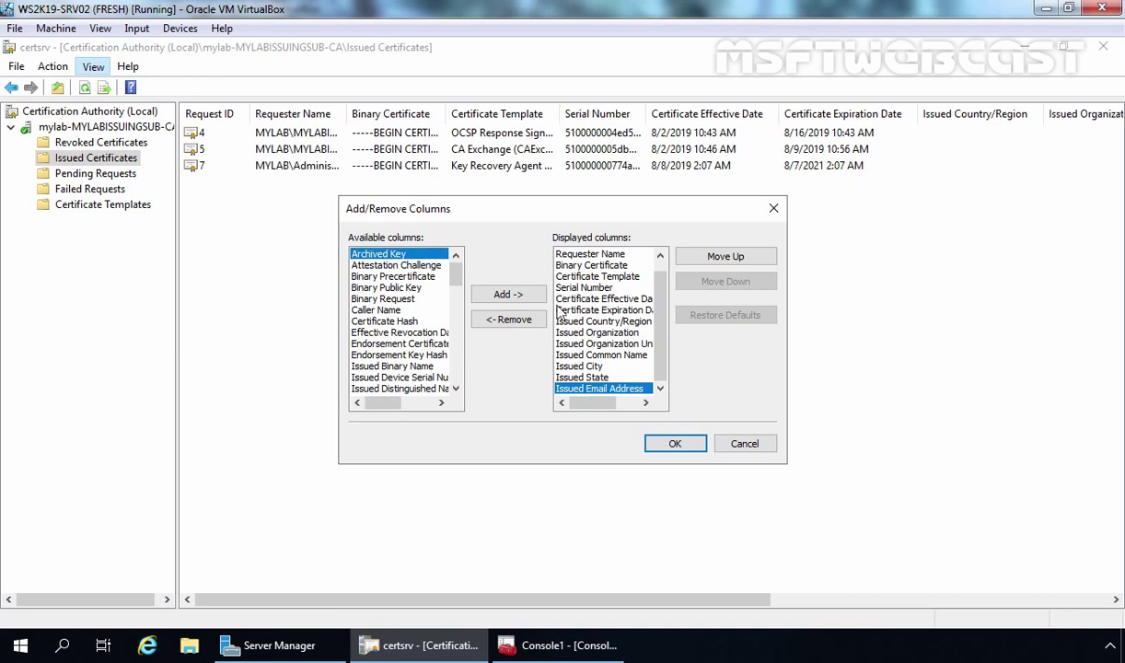
pyautogui.click(489, 294)
# Move Archived Key up to be the first displayed column and confirm the column layout.
pyautogui.click(724, 257)
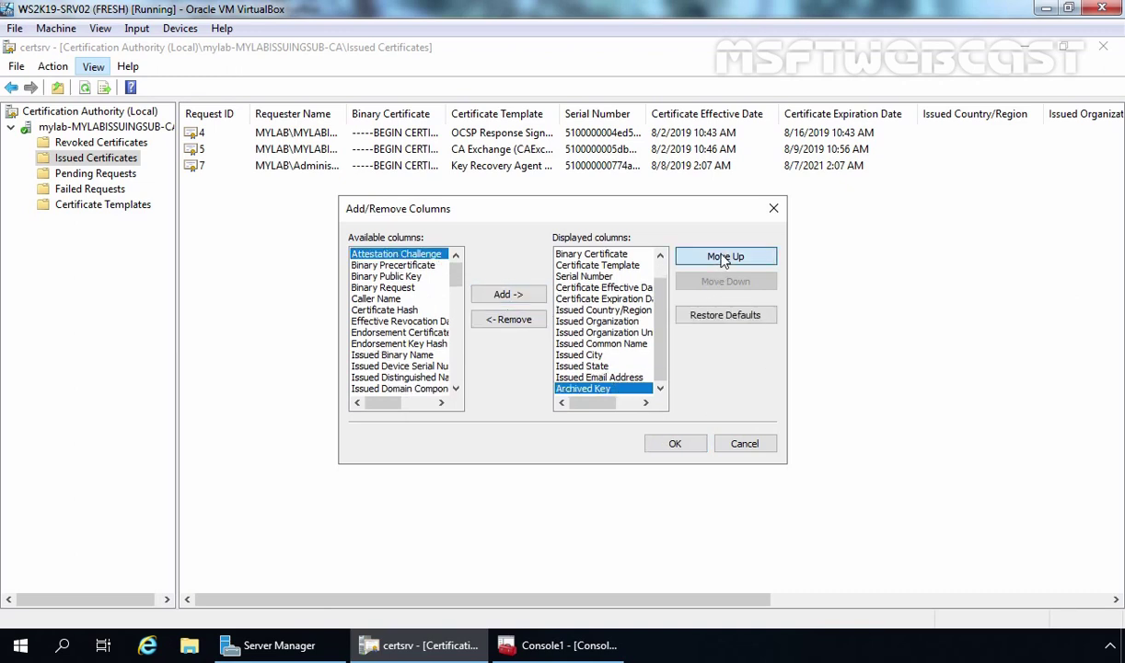
pyautogui.click(724, 256)
pyautogui.click(724, 257)
pyautogui.click(723, 257)
pyautogui.click(724, 257)
pyautogui.click(724, 257)
pyautogui.click(723, 257)
pyautogui.click(724, 257)
pyautogui.click(724, 256)
pyautogui.click(723, 257)
pyautogui.click(724, 257)
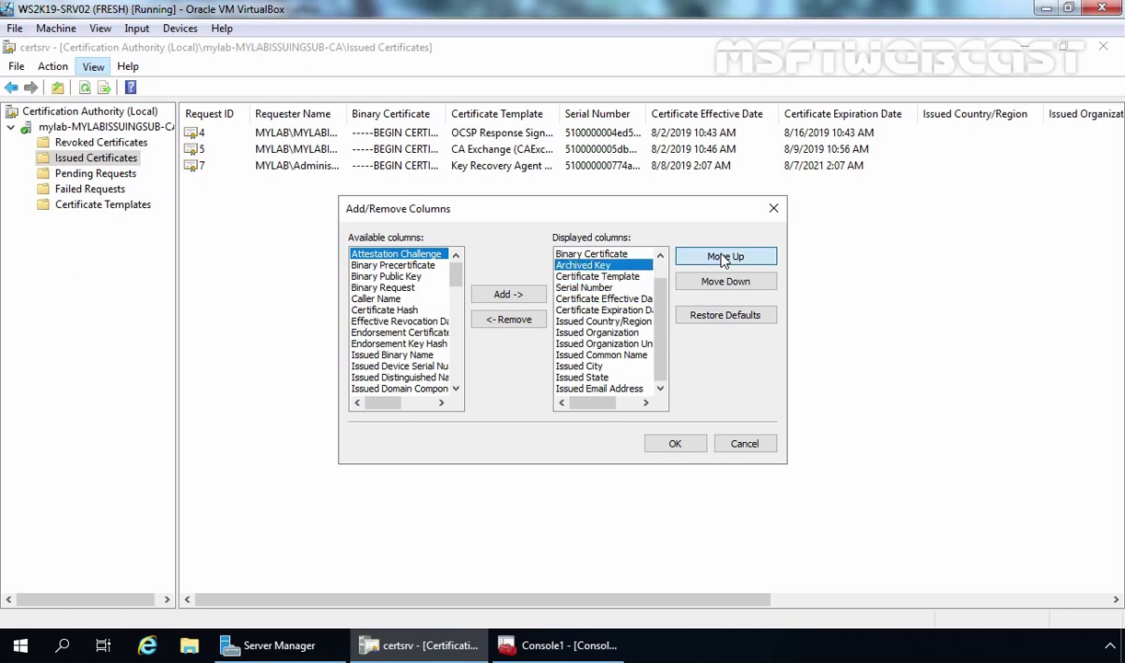
pyautogui.click(724, 257)
pyautogui.click(724, 257)
pyautogui.click(724, 256)
pyautogui.click(665, 443)
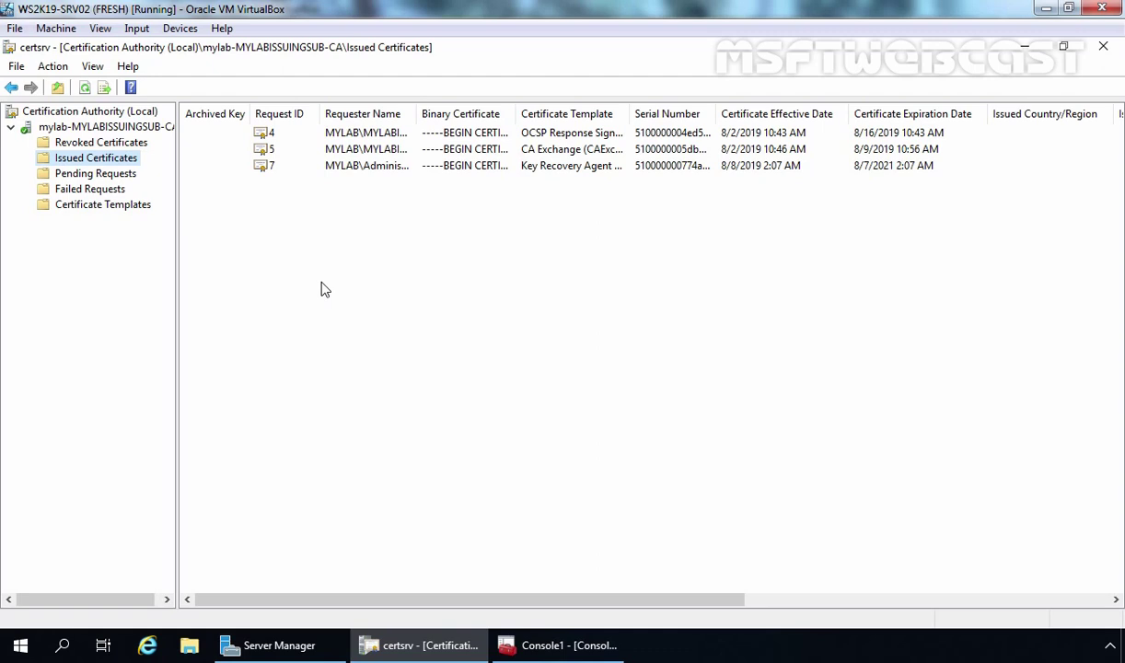
# In the current user's certificates console, request and enroll a personal certificate based on the MYLAB Basic EFS template.
pyautogui.click(553, 644)
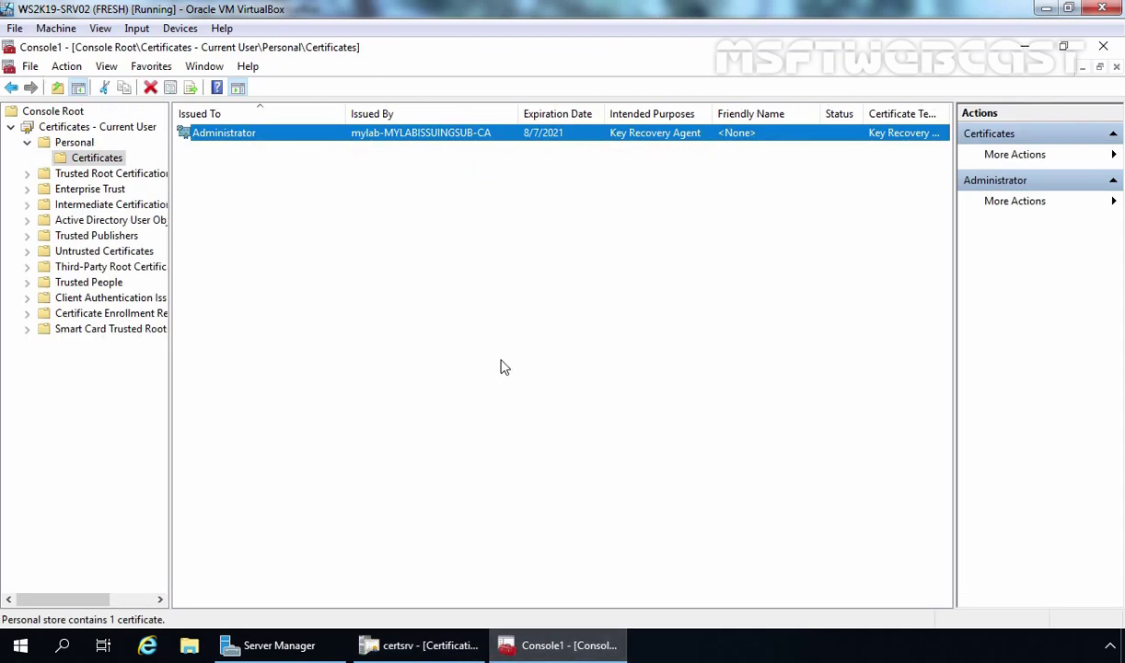
pyautogui.rightClick(297, 195)
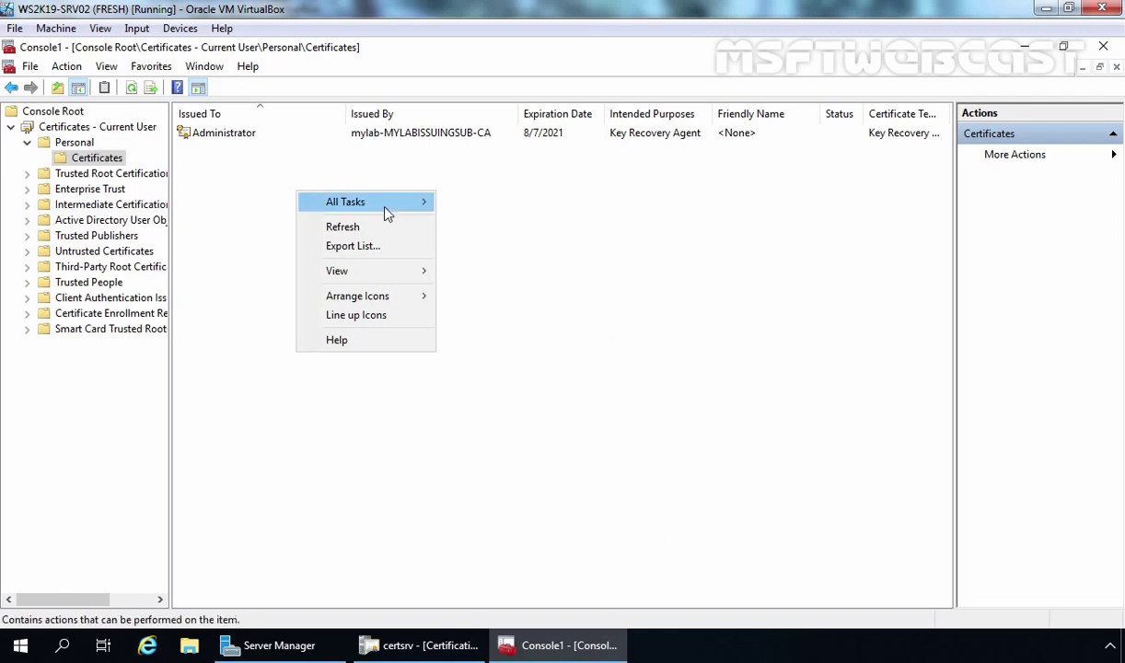
pyautogui.moveTo(368, 203)
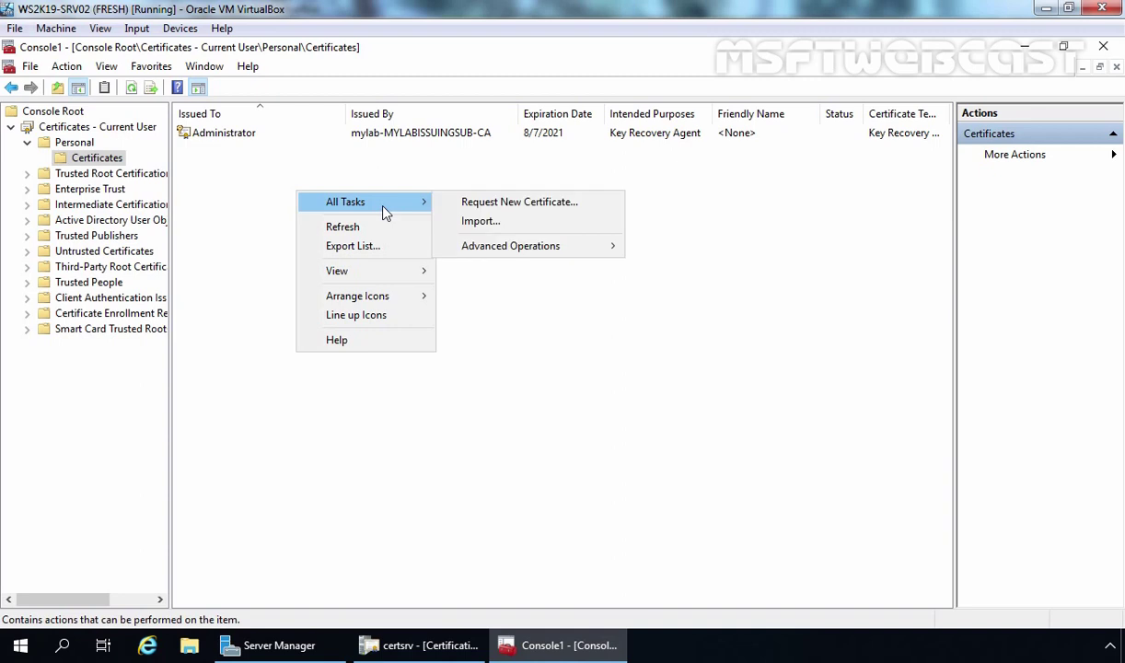
pyautogui.click(530, 210)
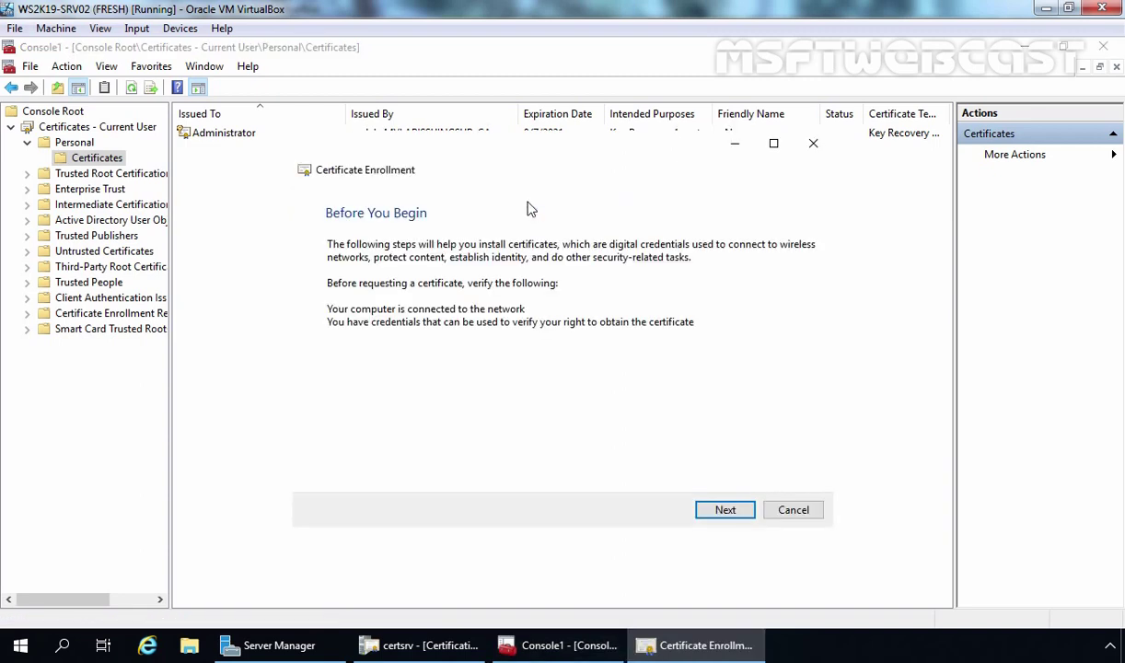
pyautogui.click(723, 512)
pyautogui.click(723, 511)
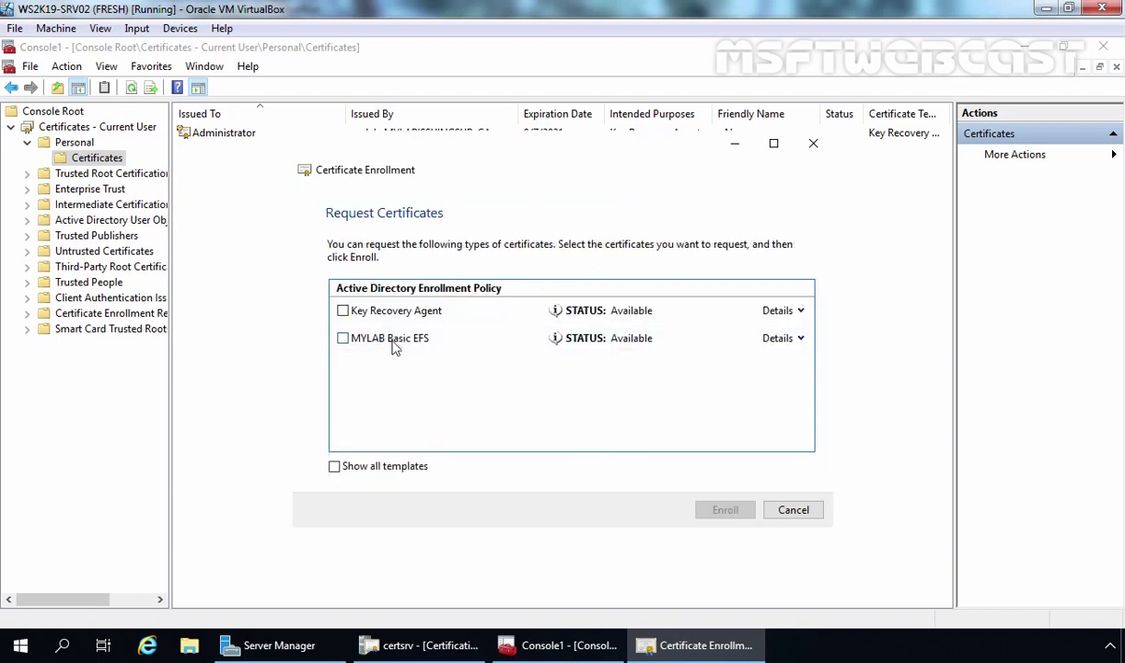
pyautogui.click(356, 340)
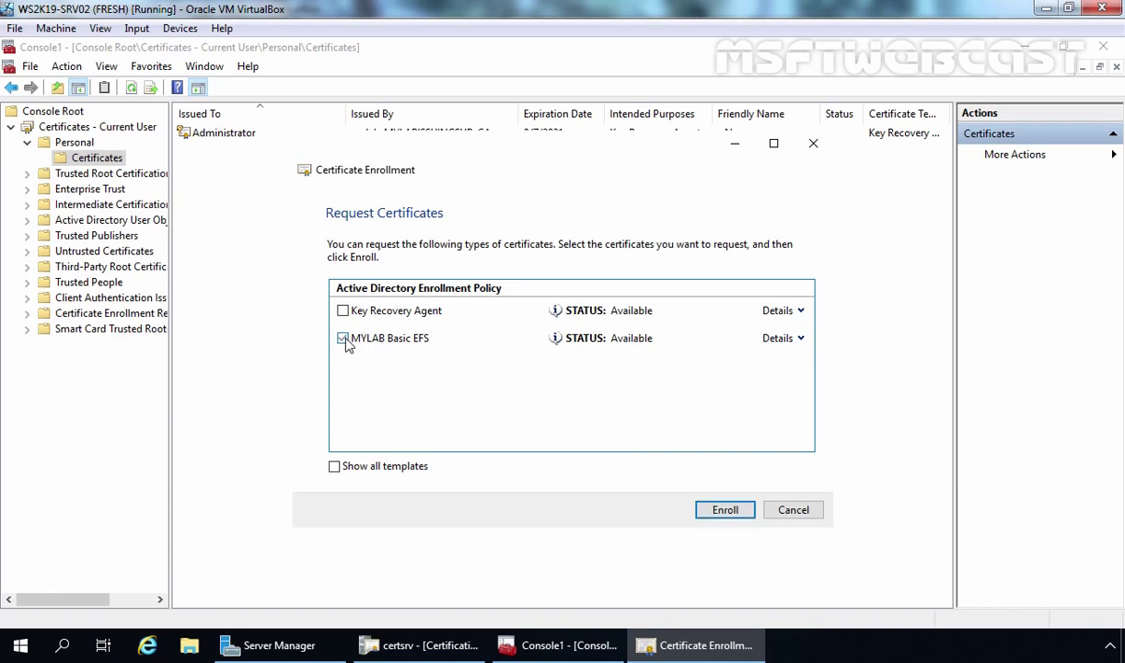
pyautogui.click(724, 512)
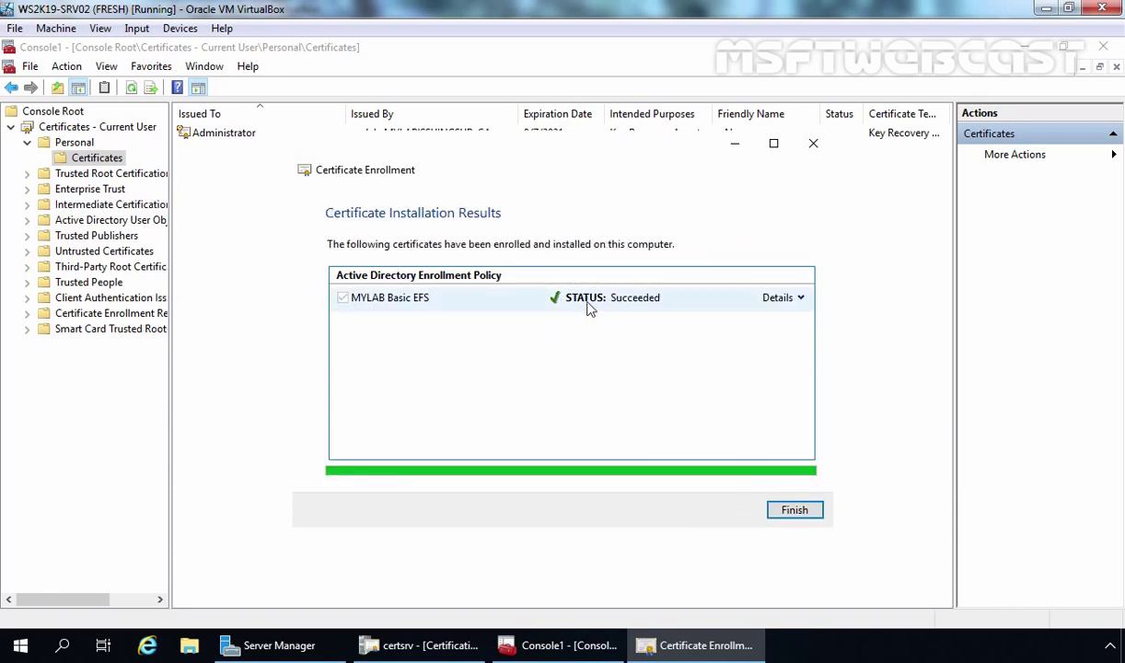
pyautogui.click(794, 511)
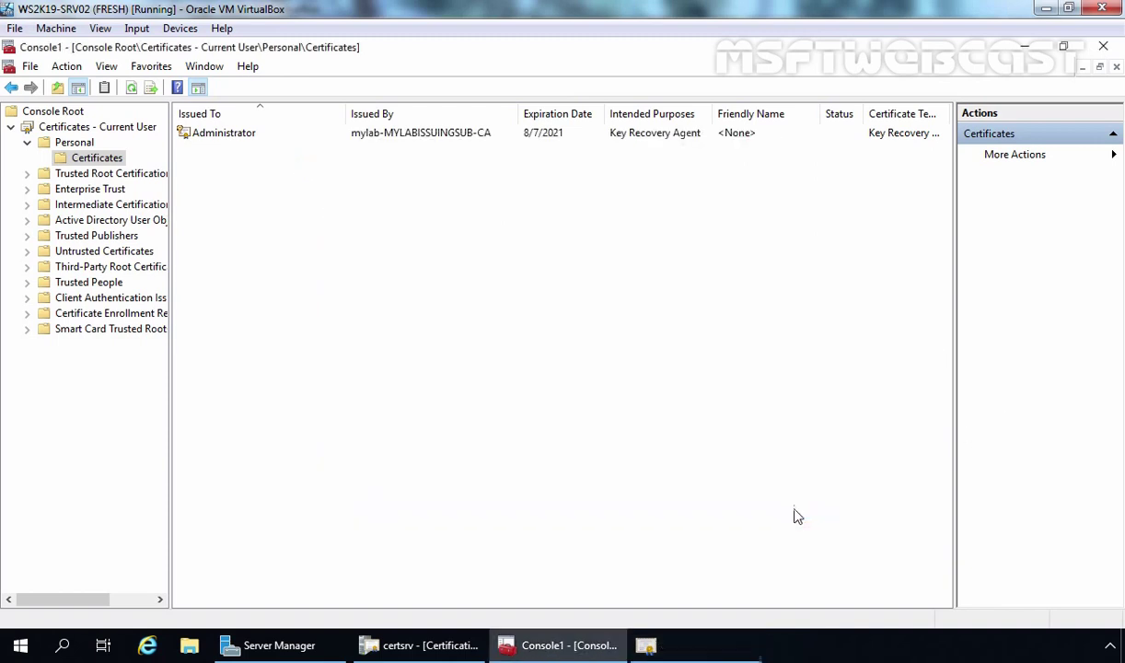
# Examine the general information of the newly enrolled Encrypting File System certificate and close it.
pyautogui.click(210, 152)
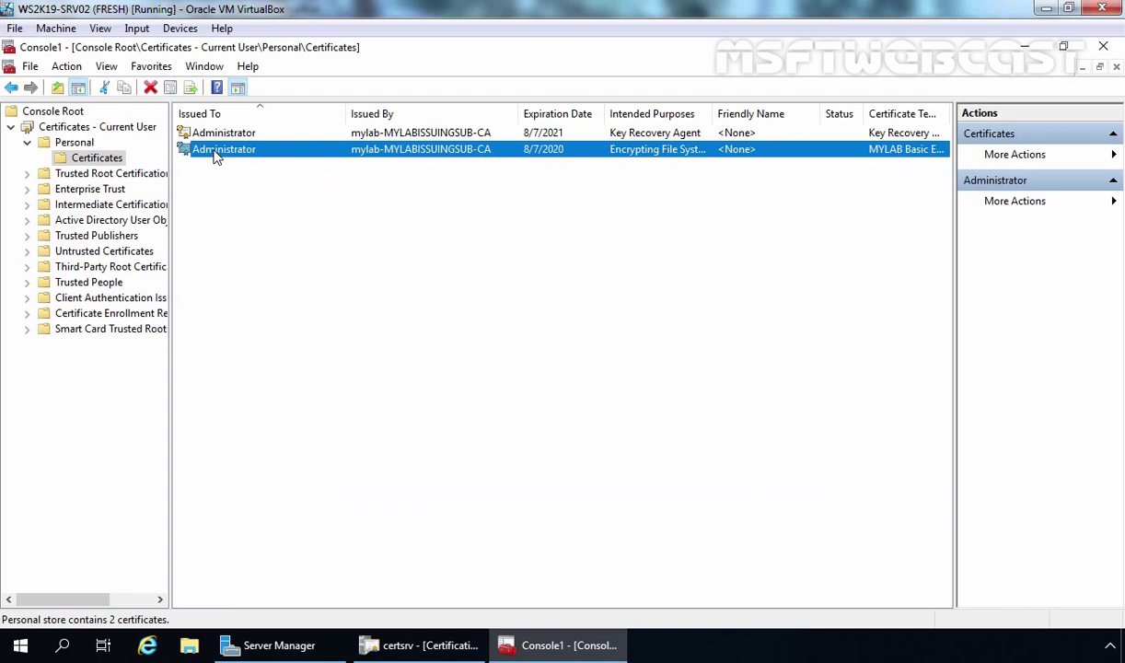
pyautogui.doubleClick(215, 155)
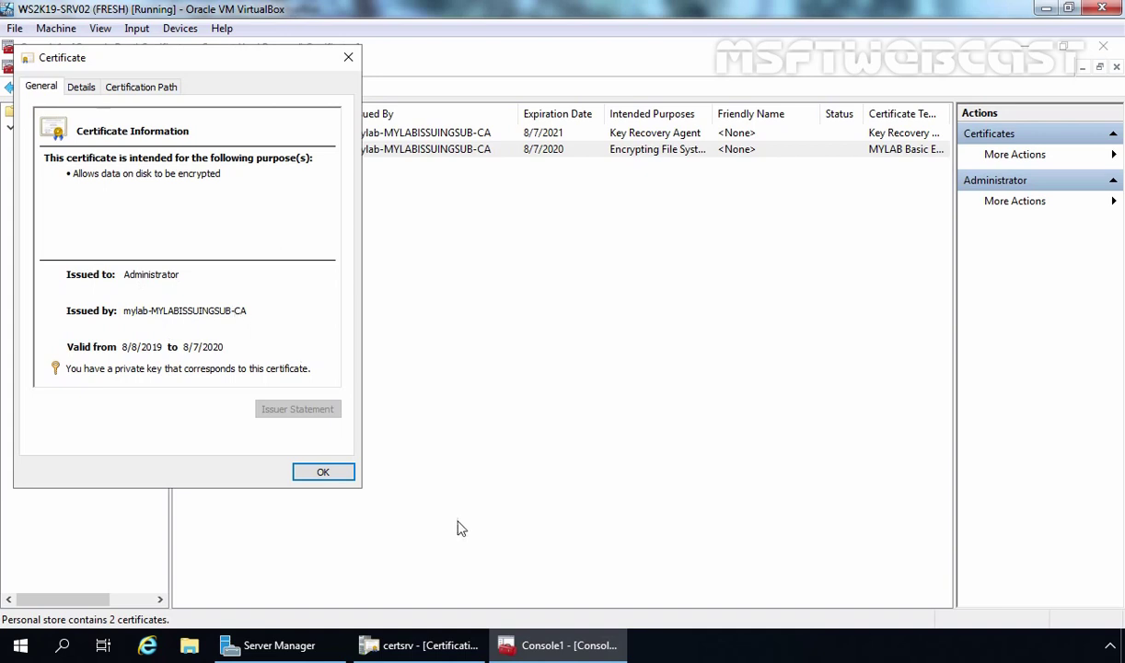
pyautogui.click(322, 471)
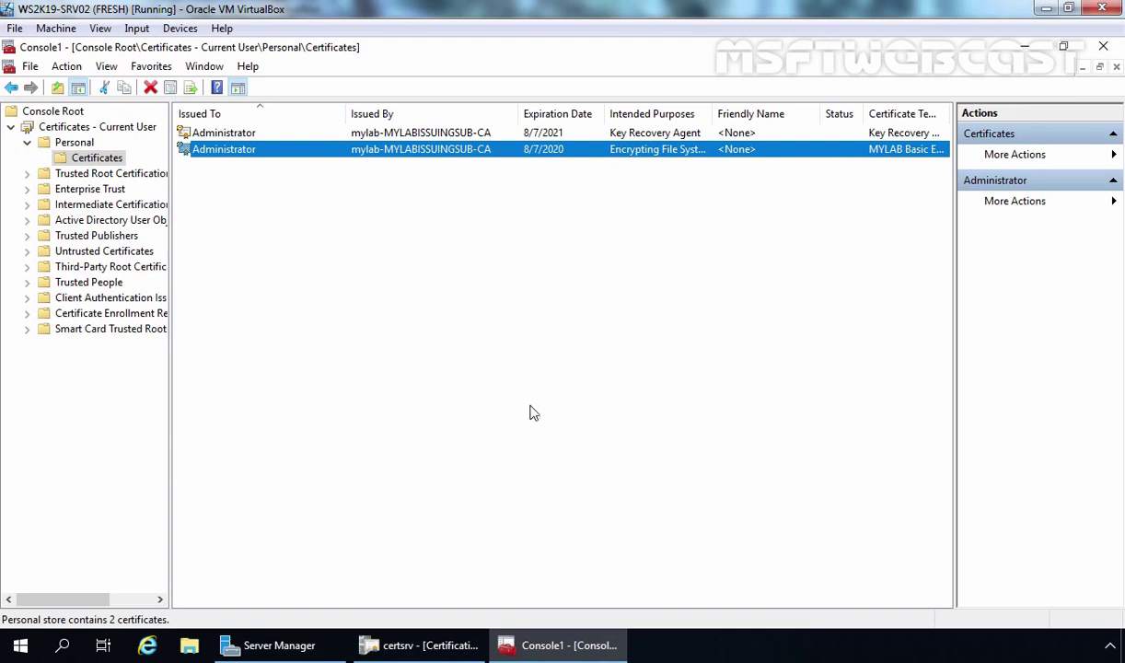
# Refresh the CA's issued certificates, widen the Requester Name column and check the Archived Key value of the newest request.
pyautogui.click(418, 644)
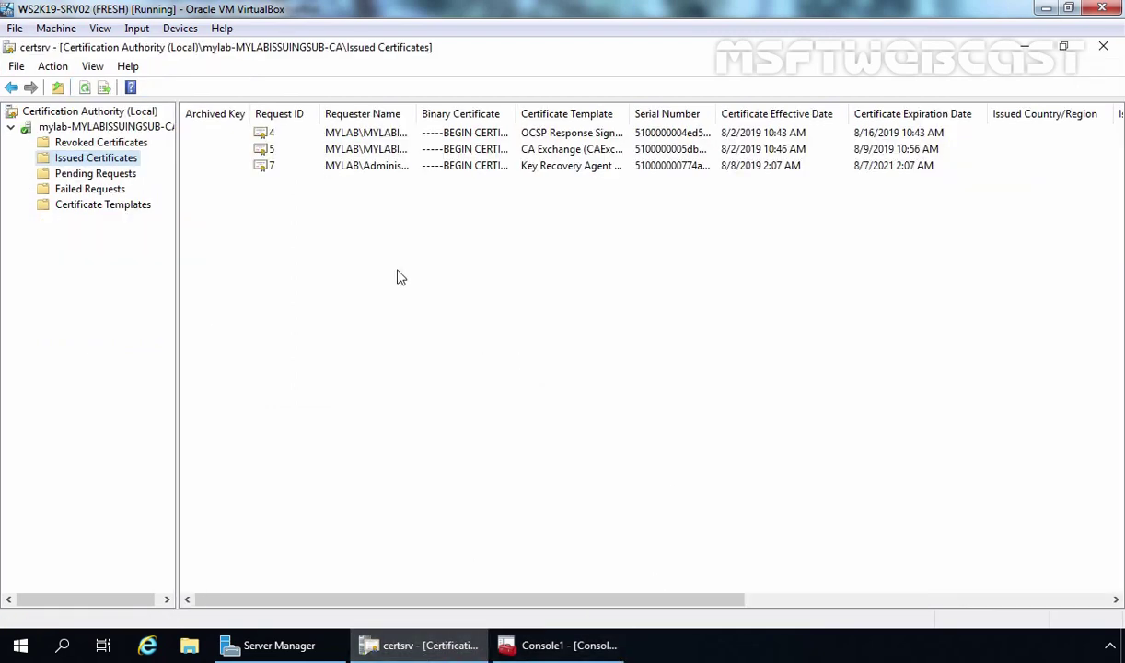
pyautogui.rightClick(392, 234)
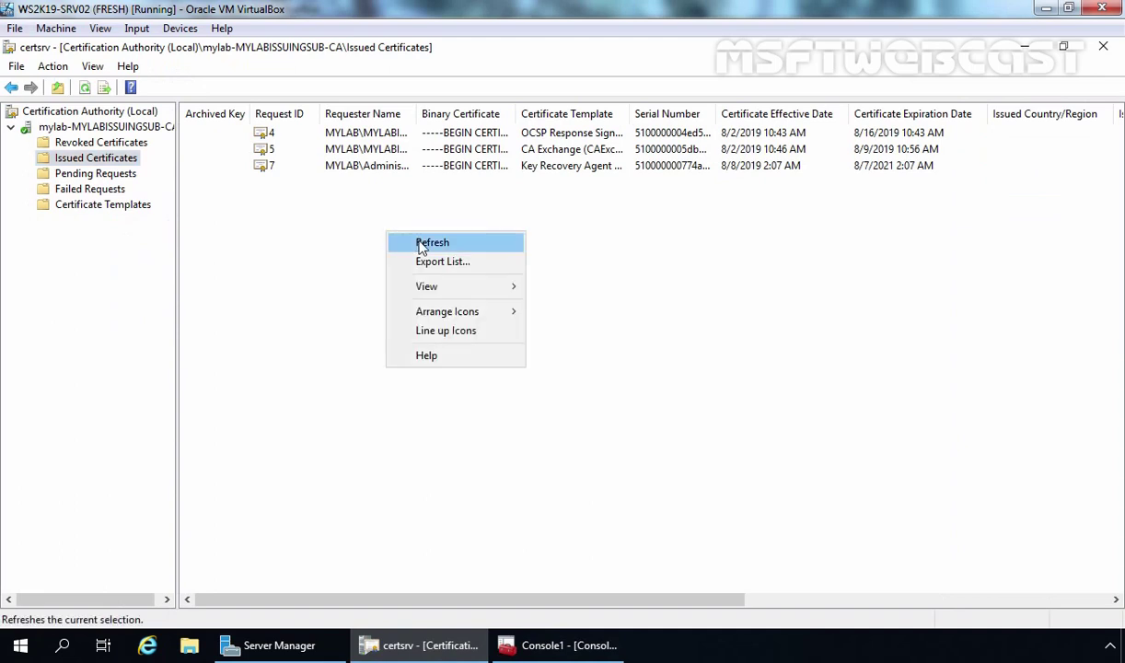
pyautogui.click(426, 243)
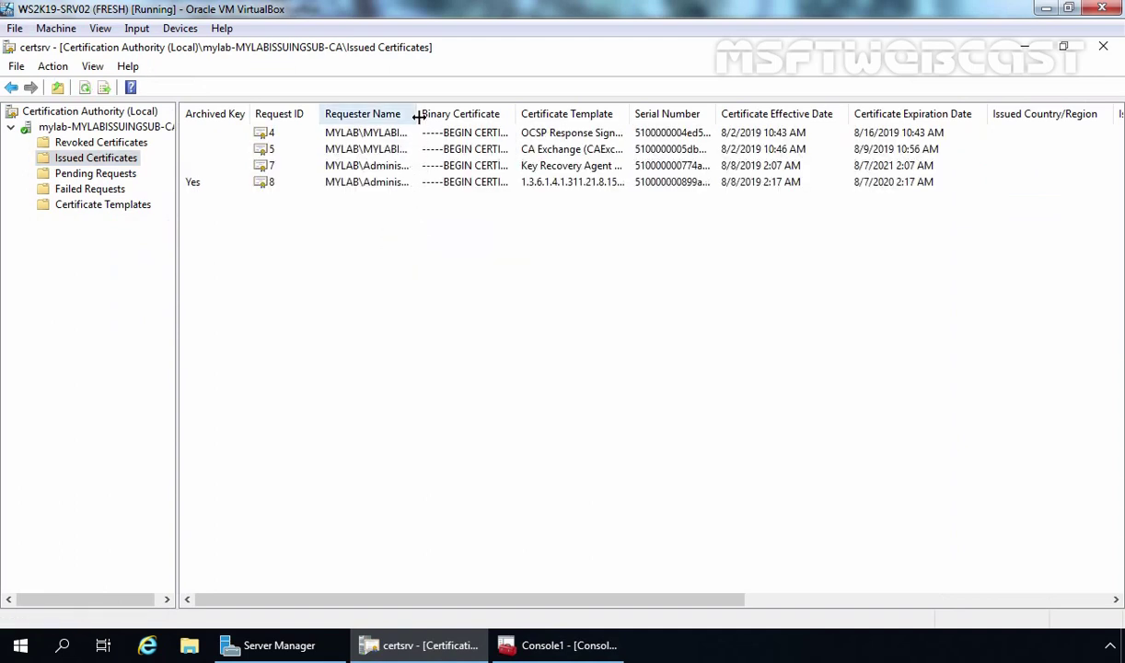
pyautogui.moveTo(416, 113); pyautogui.dragTo(466, 123)
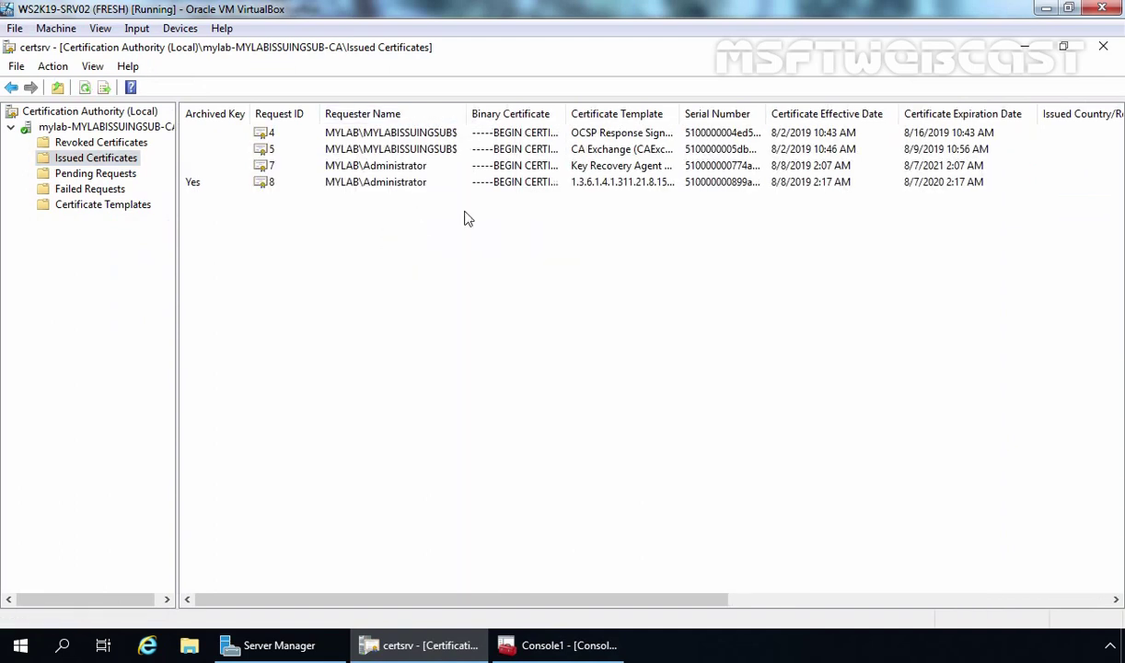
pyautogui.click(333, 184)
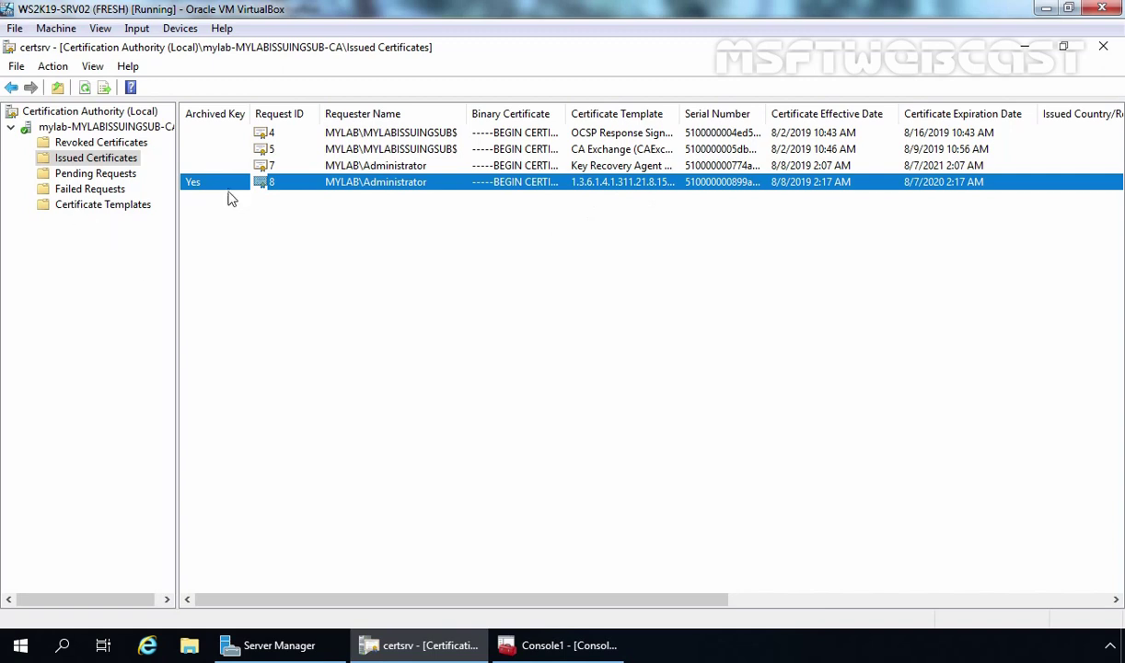
pyautogui.click(219, 256)
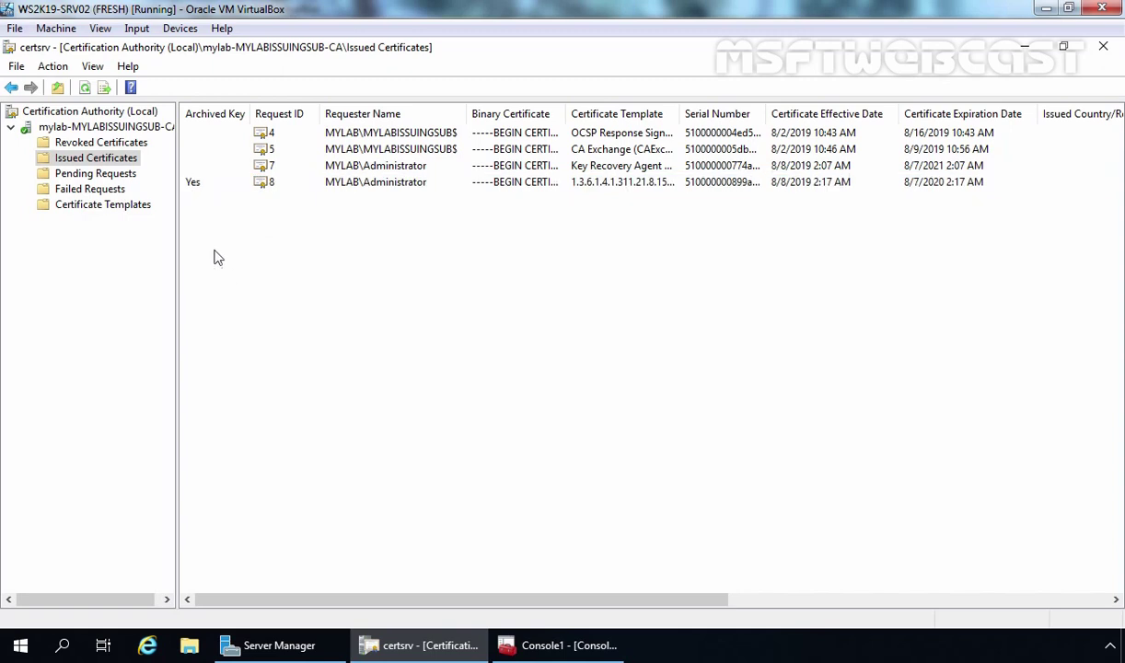
pyautogui.click(193, 184)
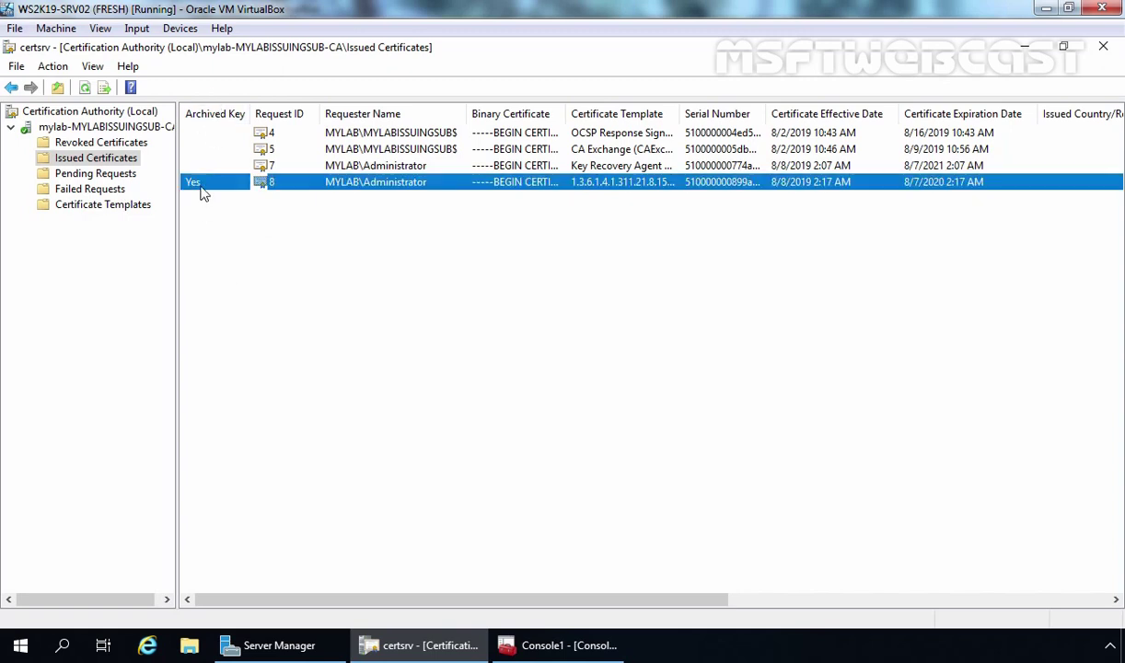
# Review the request handling settings of the MYLAB Basic EFS template in the templates console, including private key archival.
pyautogui.click(99, 206)
pyautogui.rightClick(99, 207)
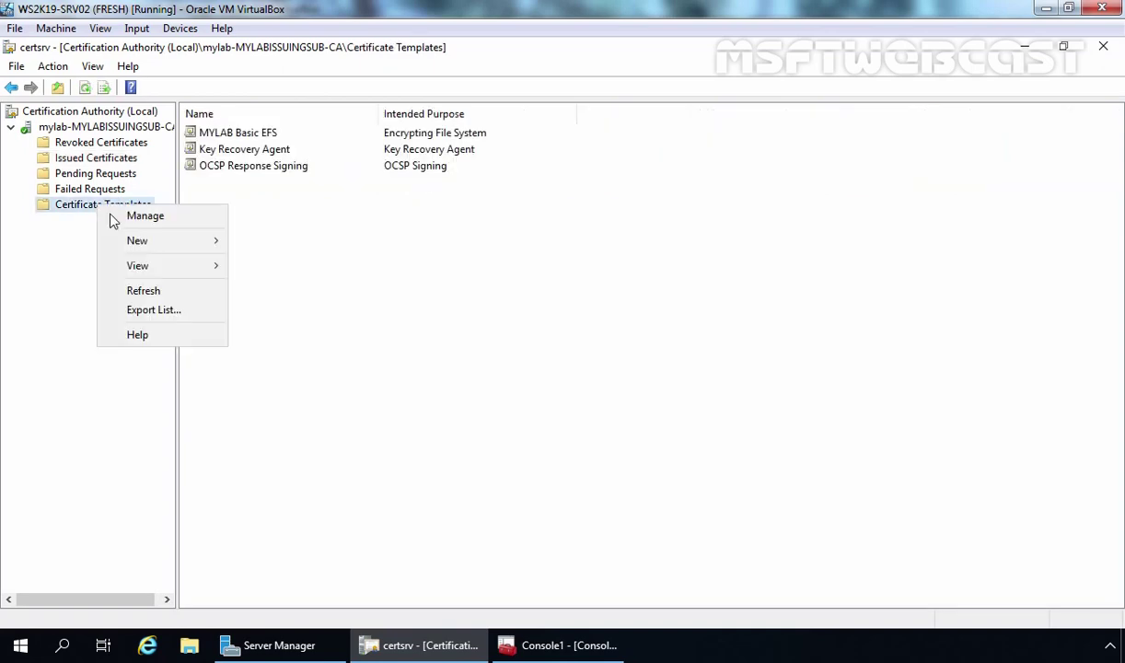
pyautogui.click(134, 217)
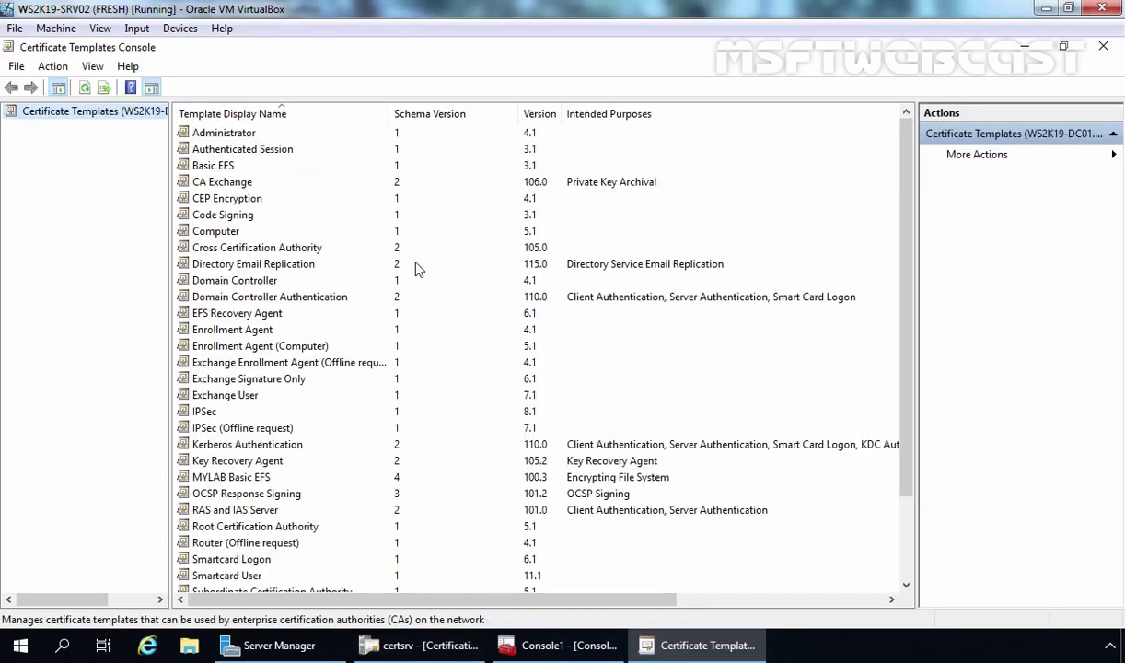
pyautogui.scroll(-2, 416, 269)
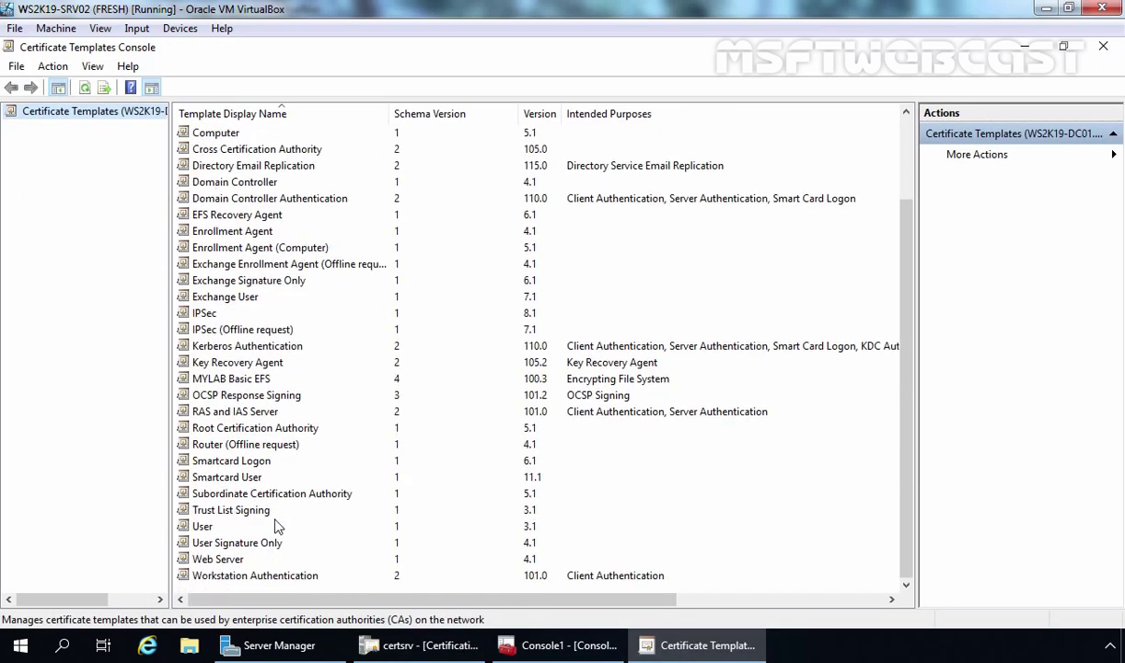
pyautogui.doubleClick(226, 378)
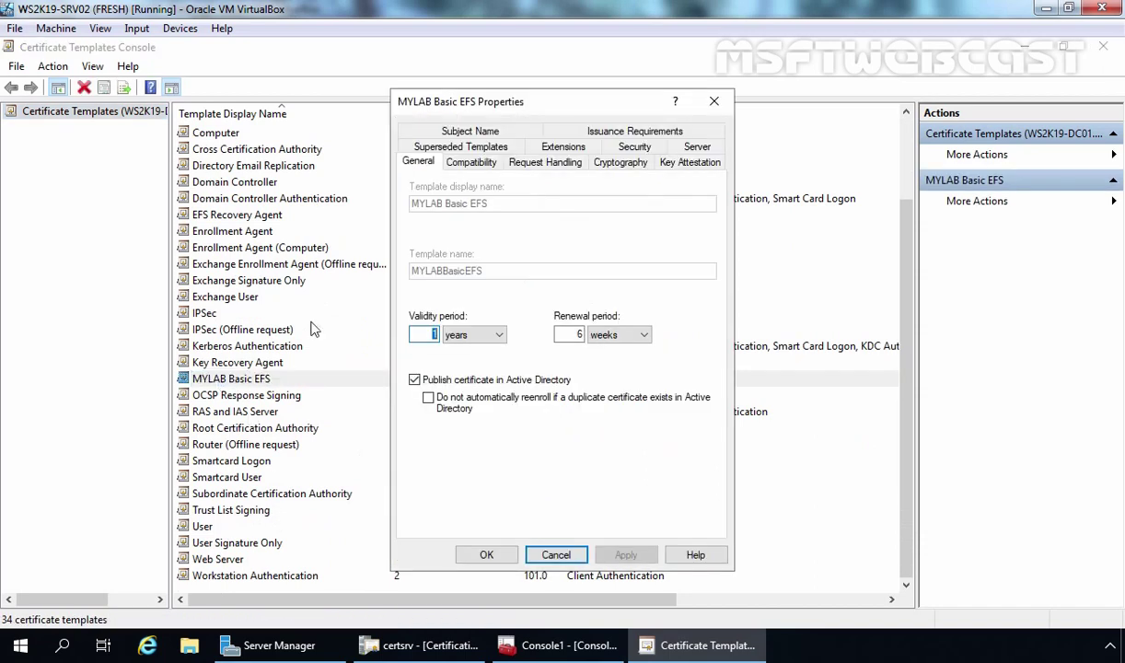
pyautogui.click(527, 168)
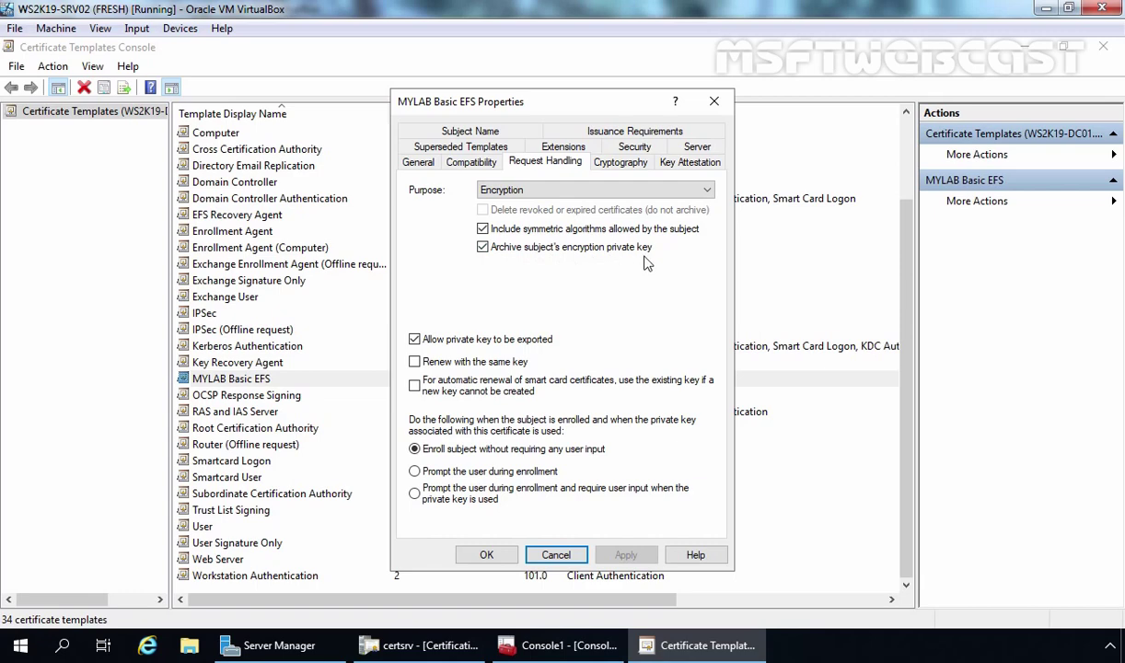
pyautogui.click(486, 554)
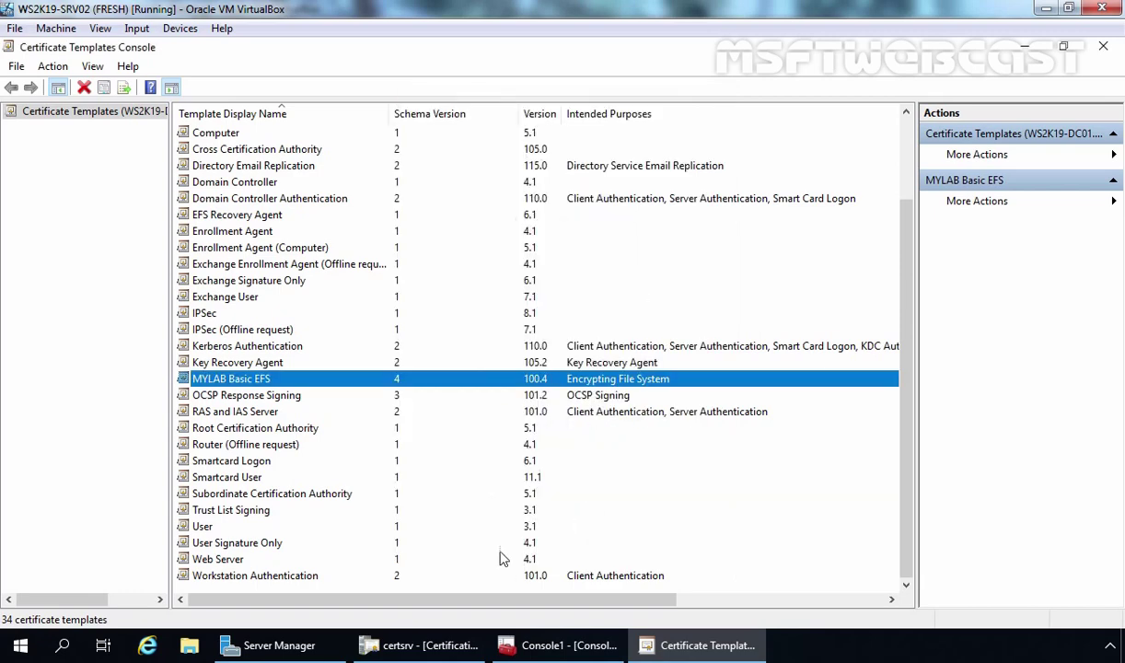
# Review the issuing CA's recovery agent settings and its key recovery agent certificate, and return to the issued certificates.
pyautogui.click(433, 644)
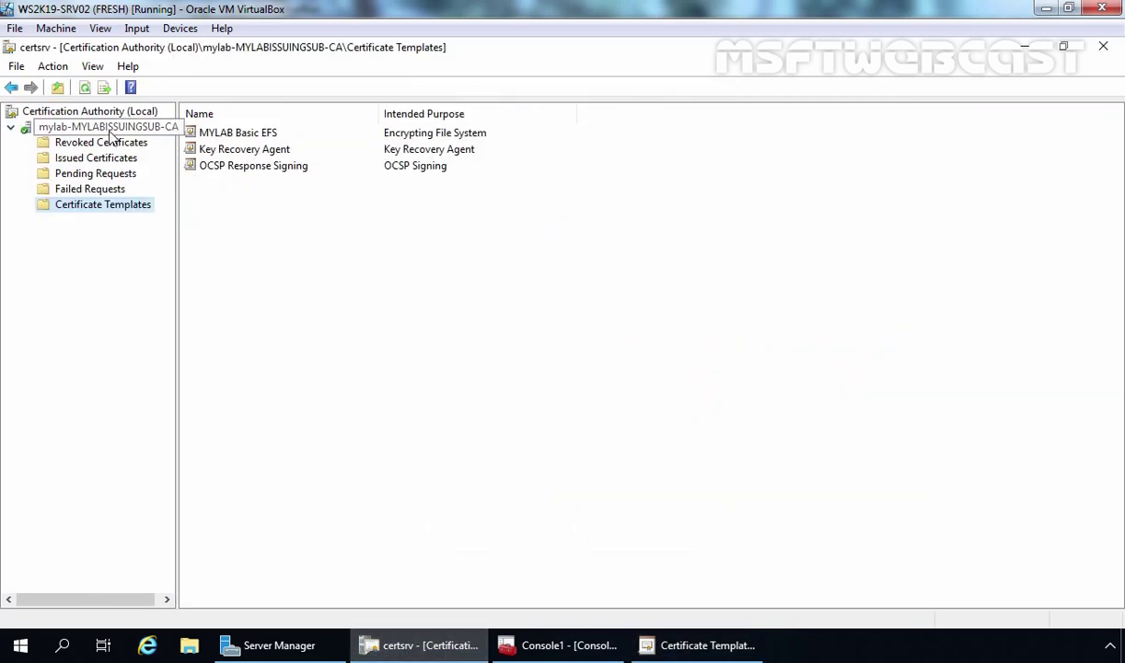
pyautogui.click(110, 129)
pyautogui.rightClick(108, 129)
pyautogui.click(181, 238)
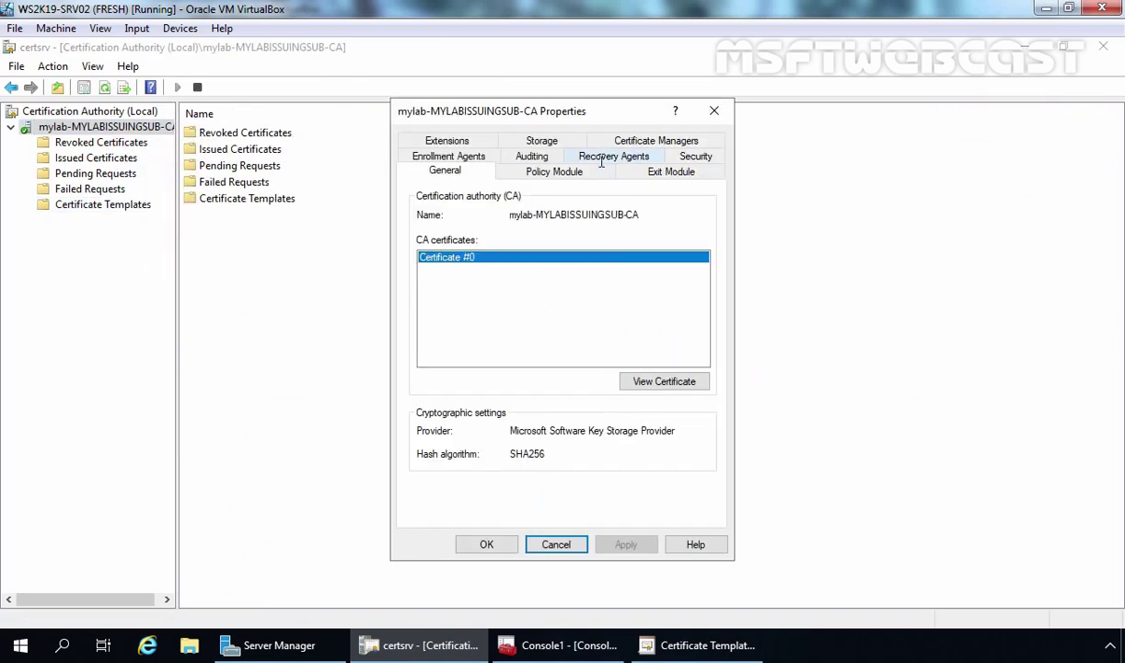
pyautogui.click(601, 158)
pyautogui.click(446, 324)
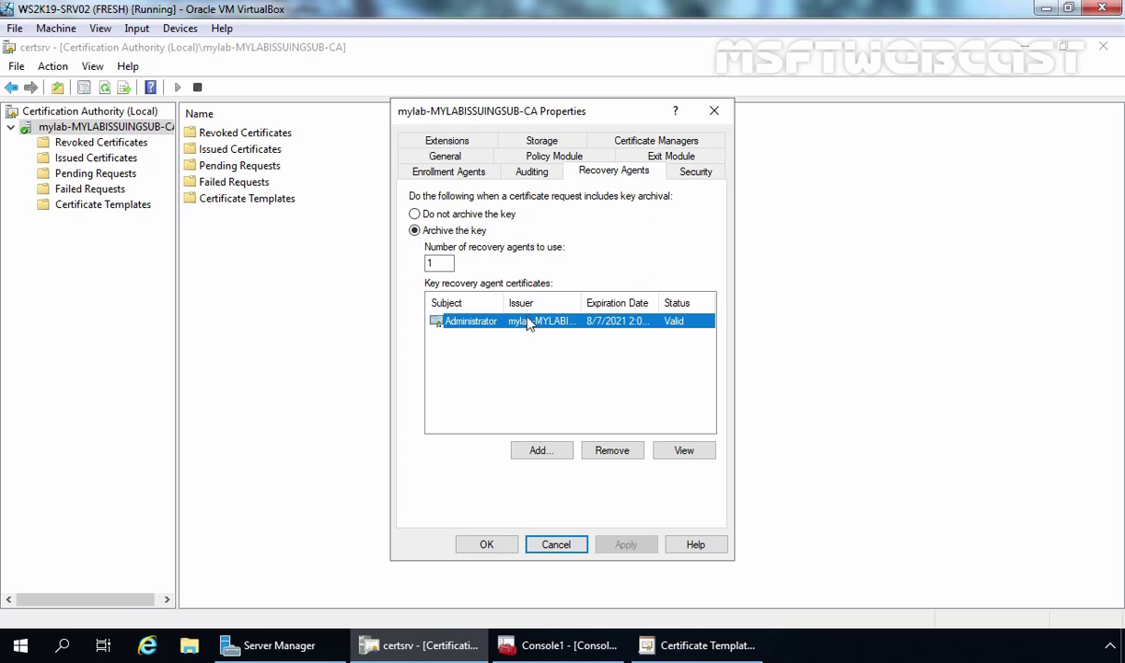
pyautogui.click(488, 544)
pyautogui.click(87, 157)
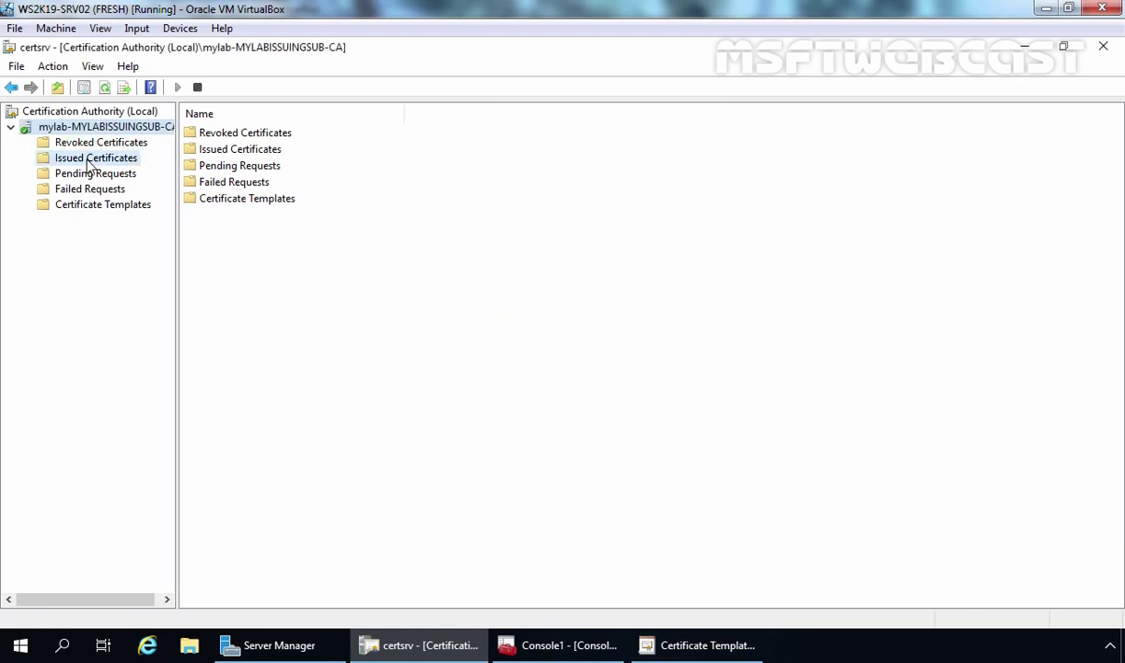